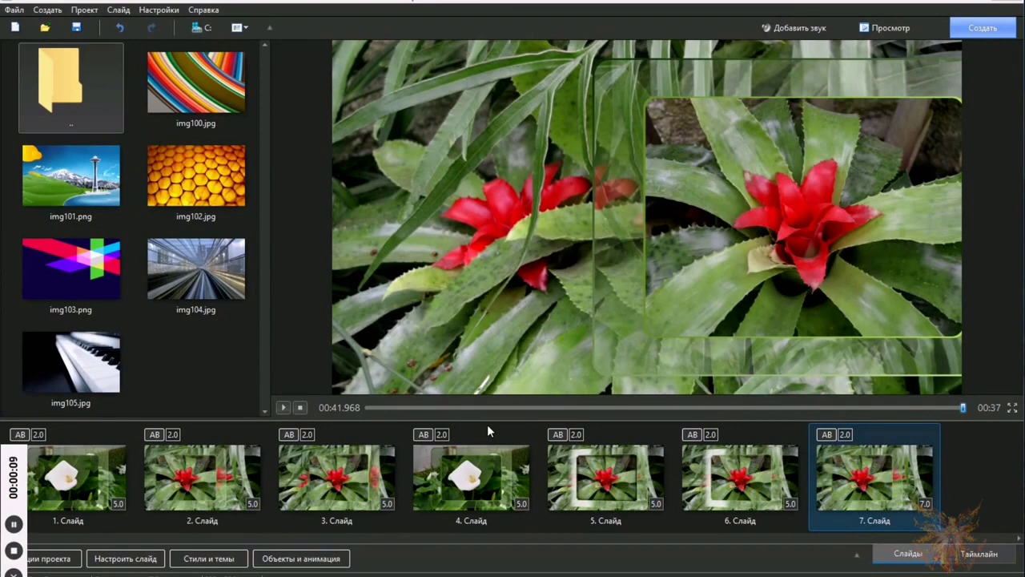
Step: Duplicate slide 7 at the end of the slide list and open the copy's objects and animation editor
right_click(881, 486)
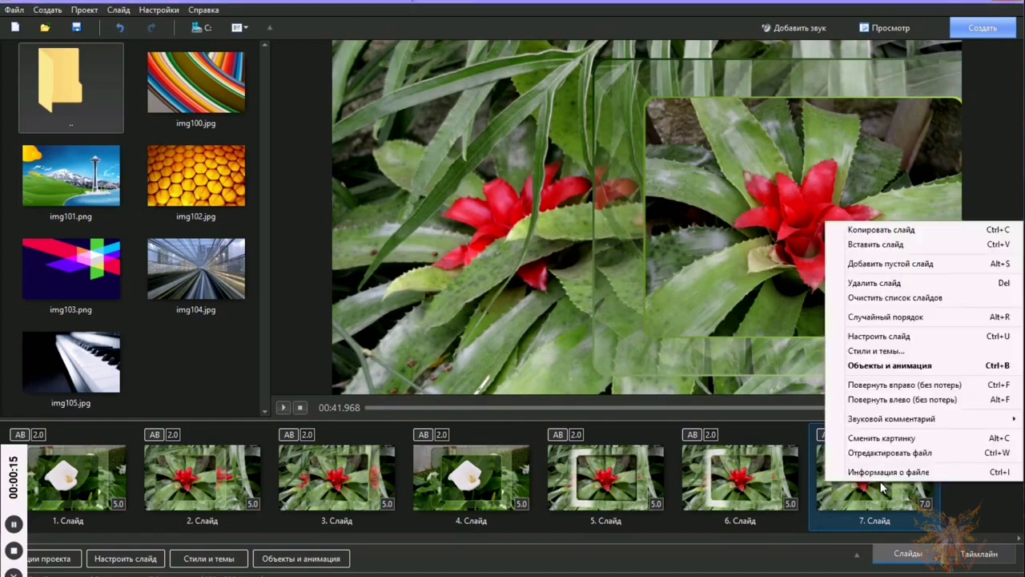
click(885, 231)
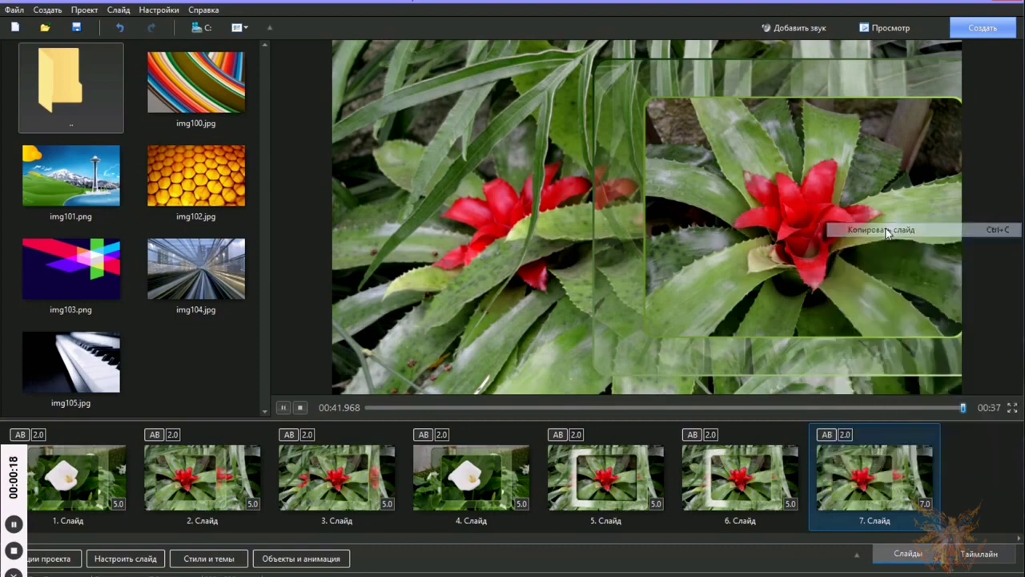
click(974, 474)
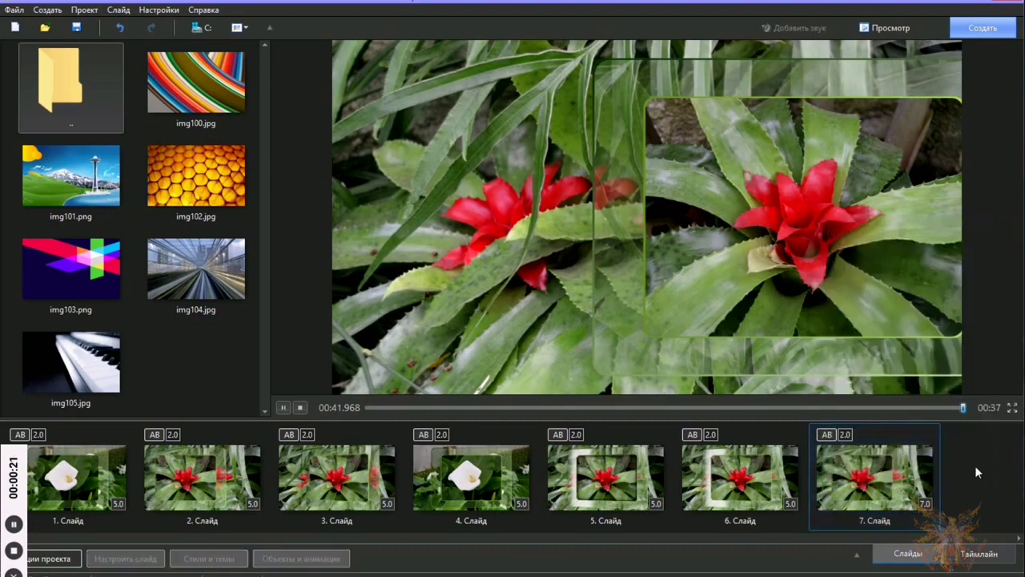
right_click(974, 466)
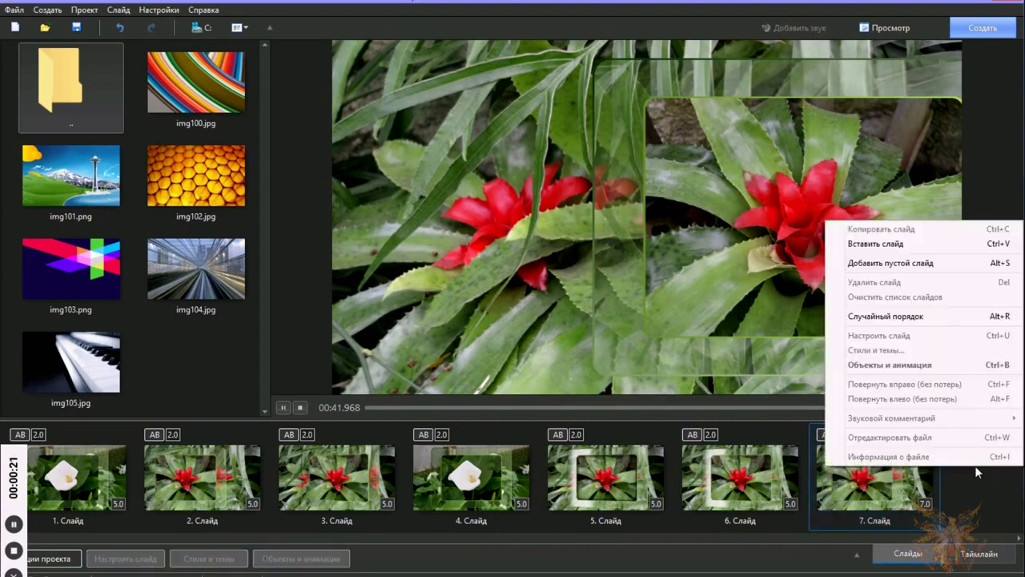
click(920, 243)
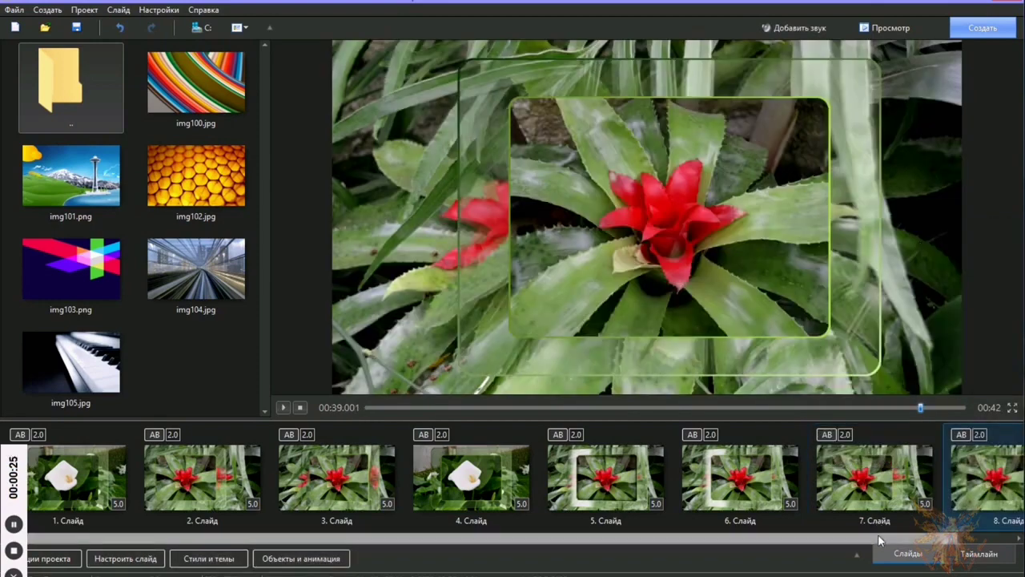
drag(879, 539, 937, 543)
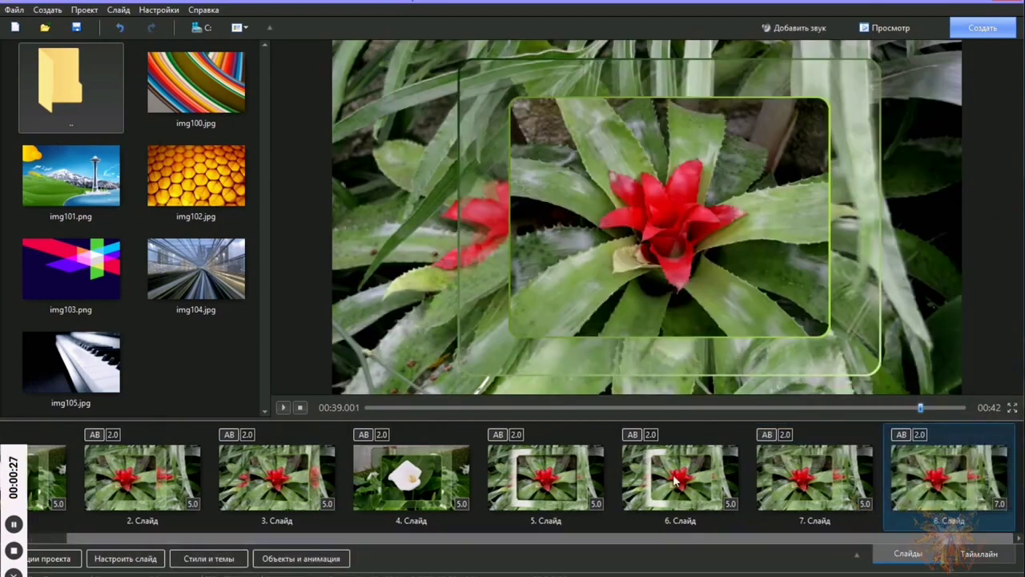
click(305, 560)
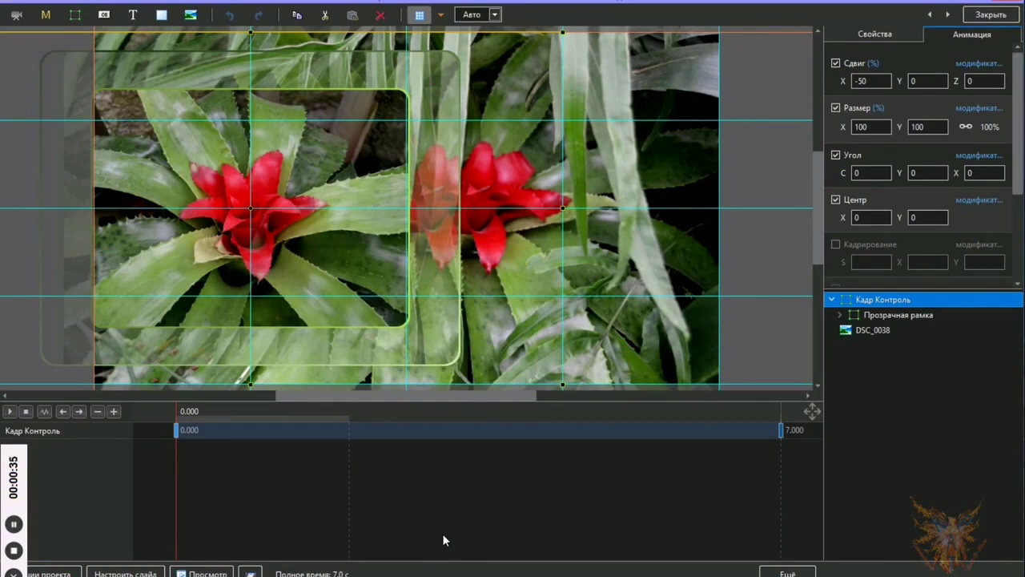
click(13, 550)
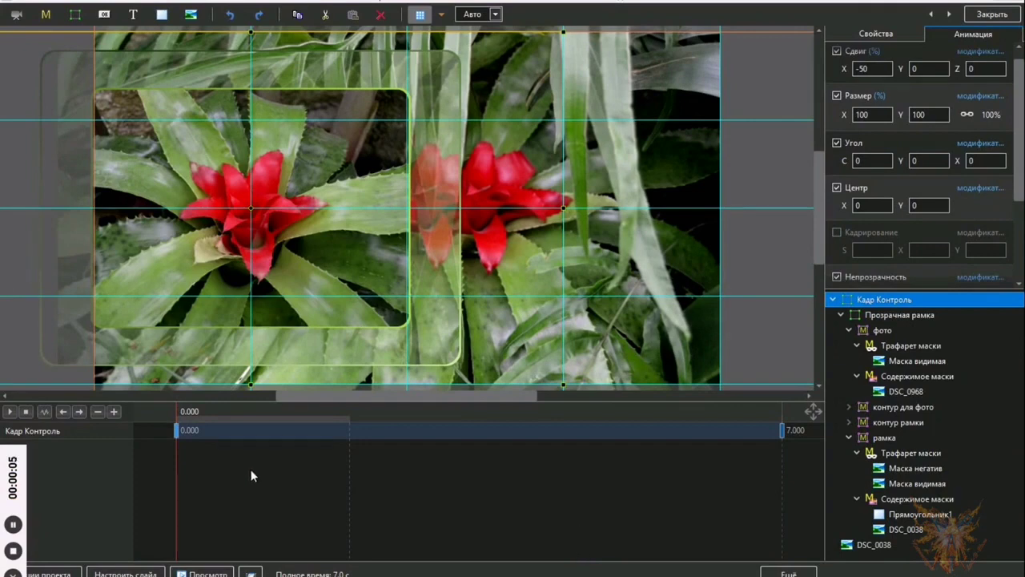
Step: Set the X shift of the Кадр Контроль frame to 0 at its first keyframe
drag(224, 474, 551, 480)
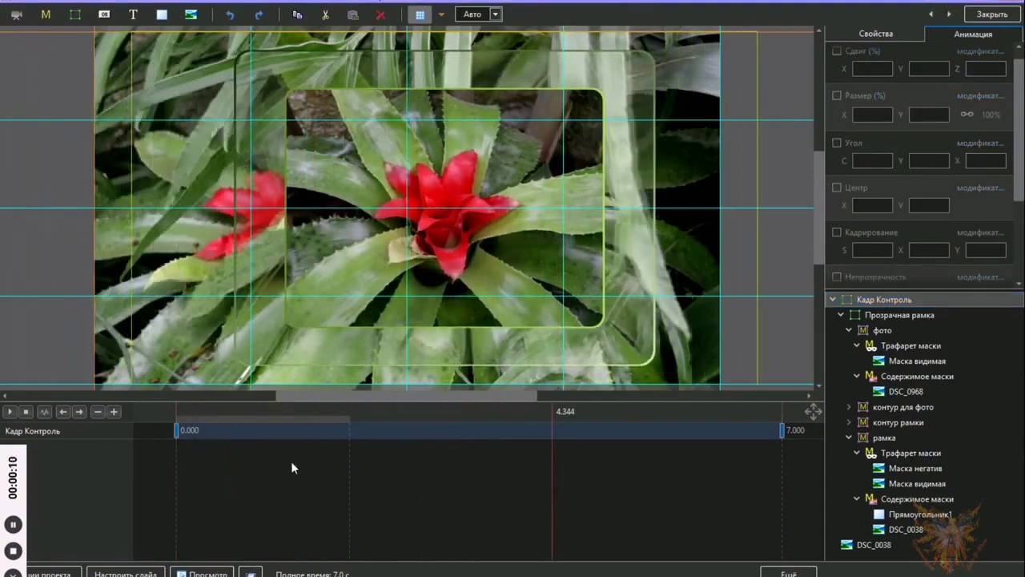
click(177, 429)
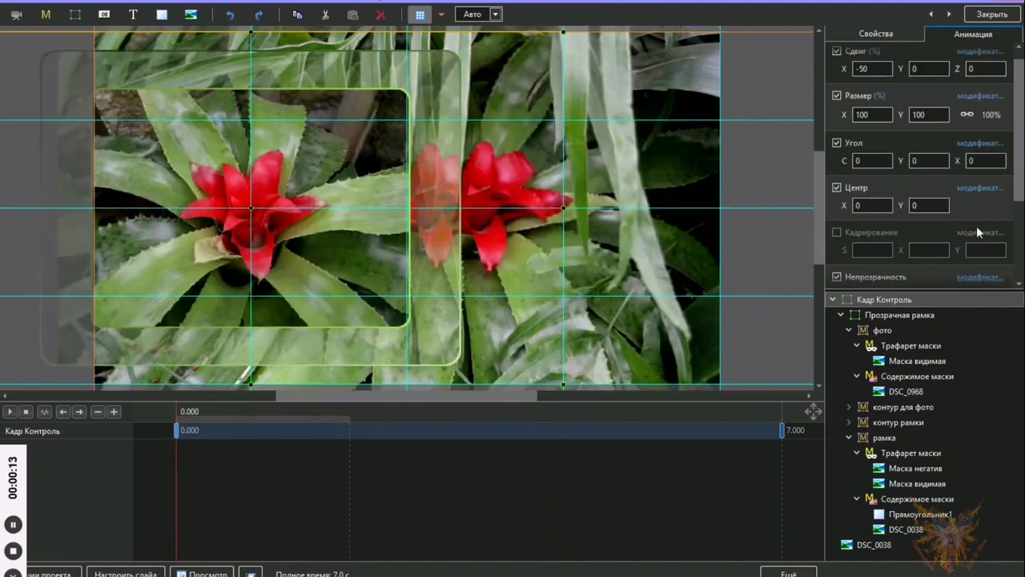
double_click(871, 68)
text(0)
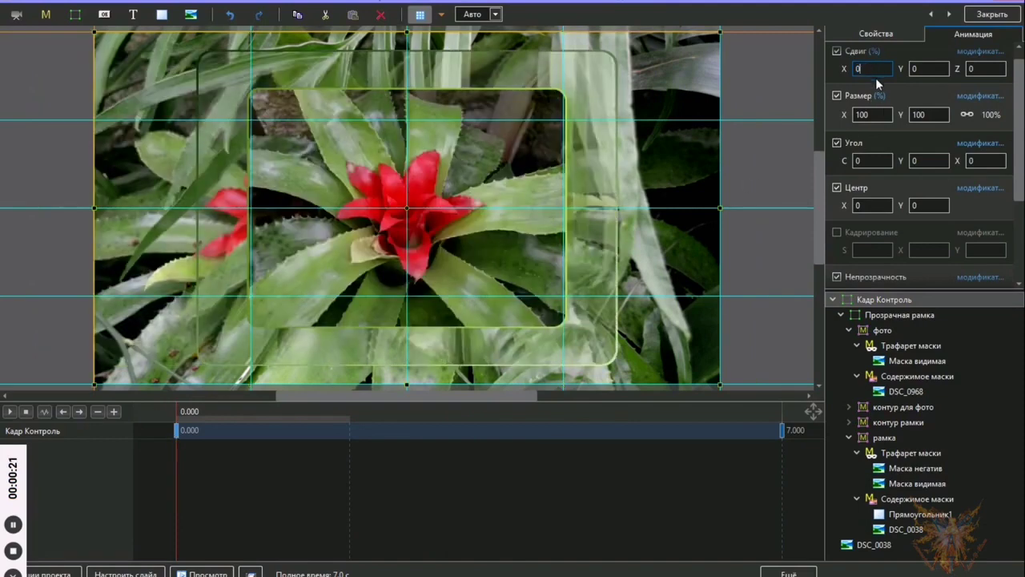
Step: At the 7-second keyframe of Кадр Контроль, set the X shift to 0 and the Y angle to 25
click(783, 430)
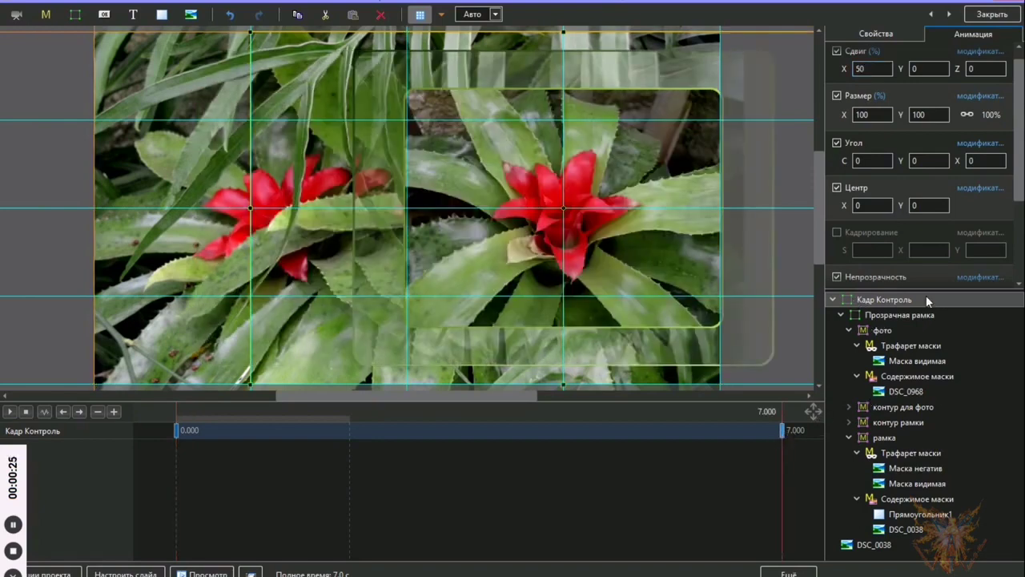
click(859, 69)
double_click(870, 70)
text(0)
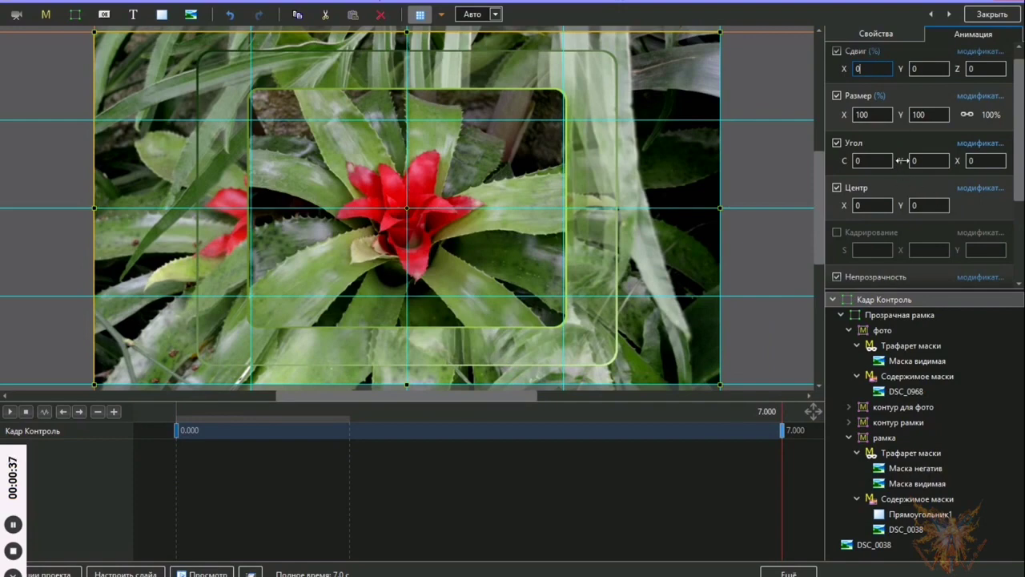
click(926, 161)
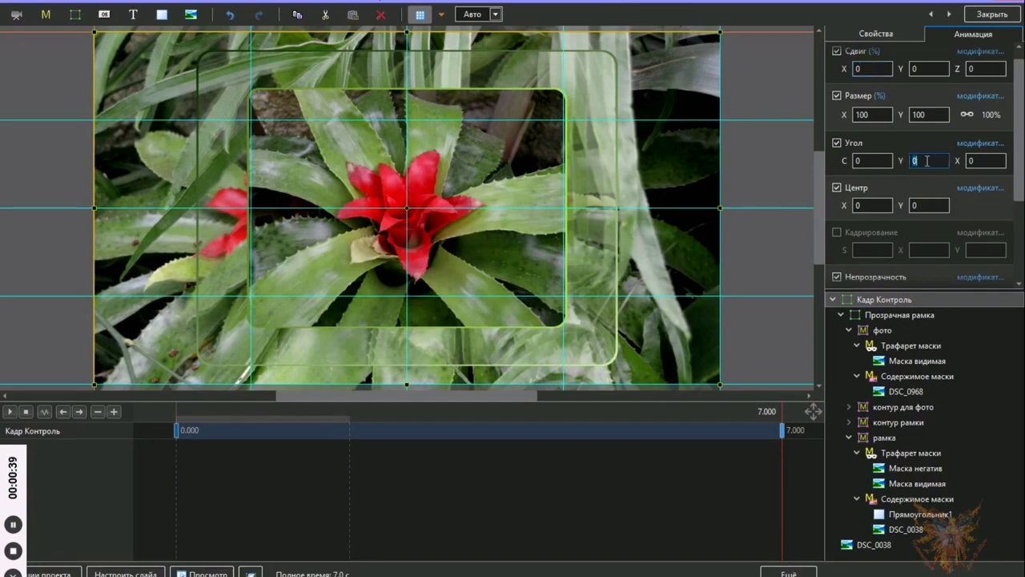
text(25)
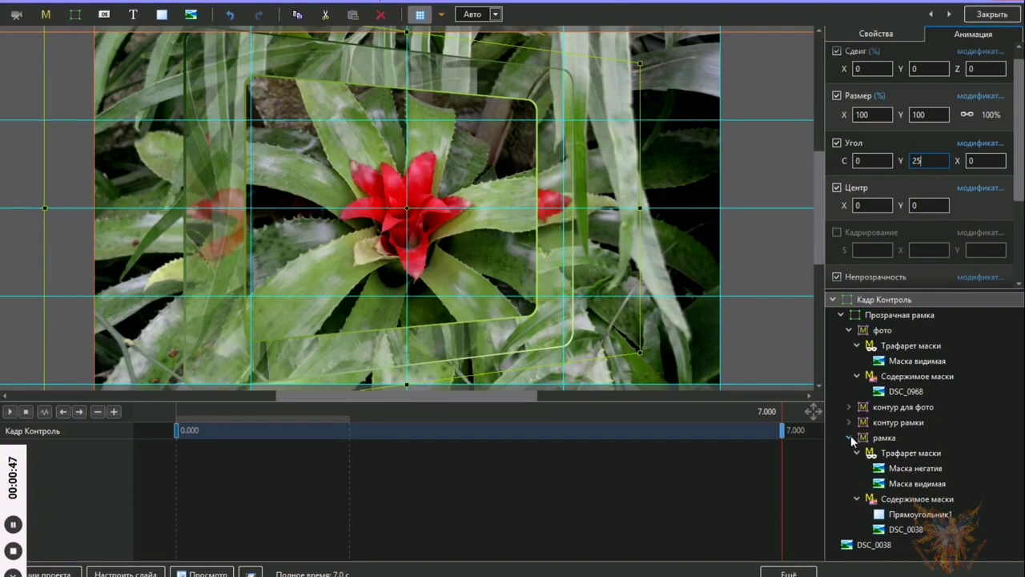
Step: Set the opacity of the DSC_0038 image inside the рамка mask contents to 100
click(891, 438)
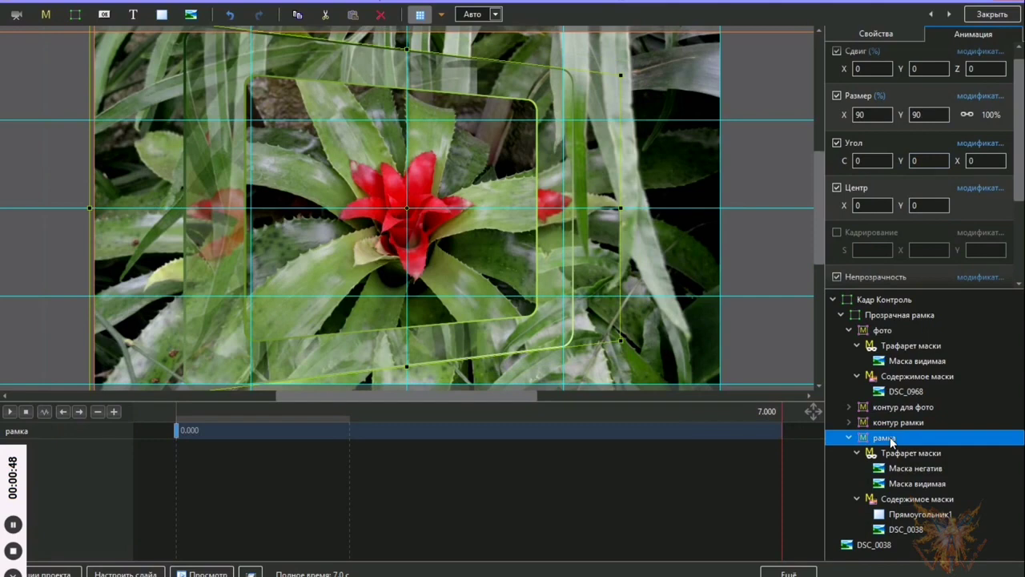
click(905, 529)
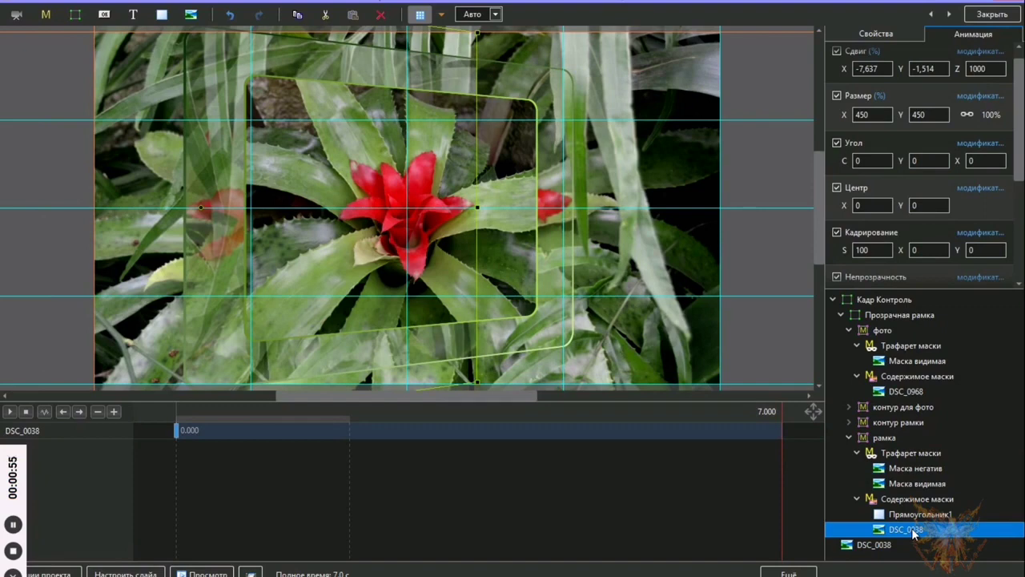
click(927, 161)
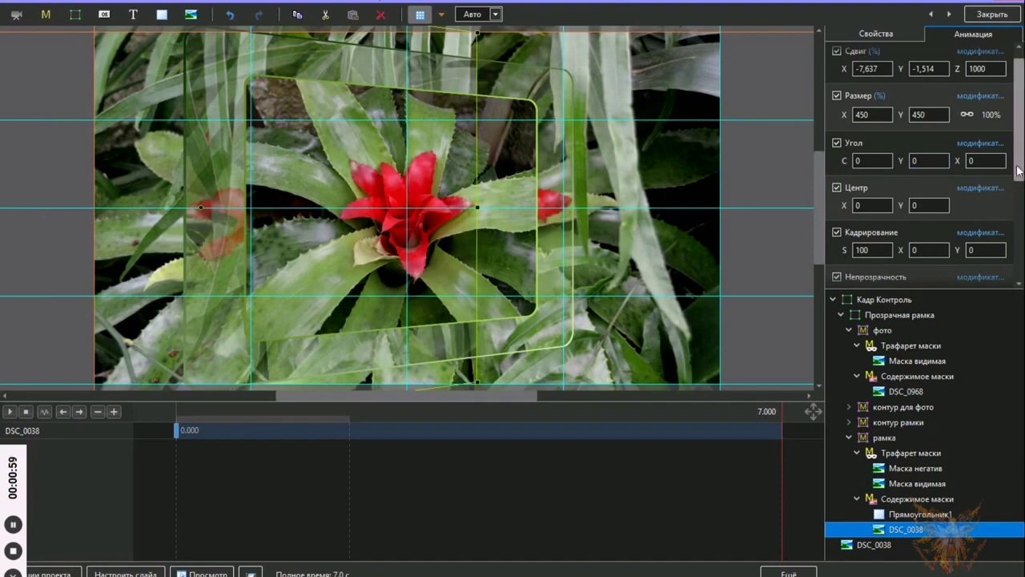
scroll(1014, 202, down, 2)
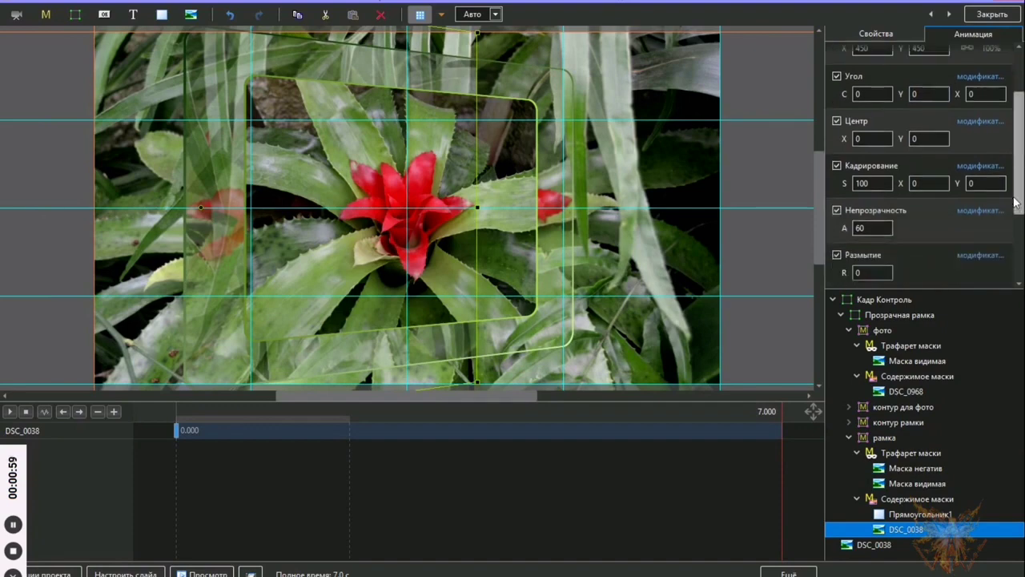
double_click(871, 220)
text(100)
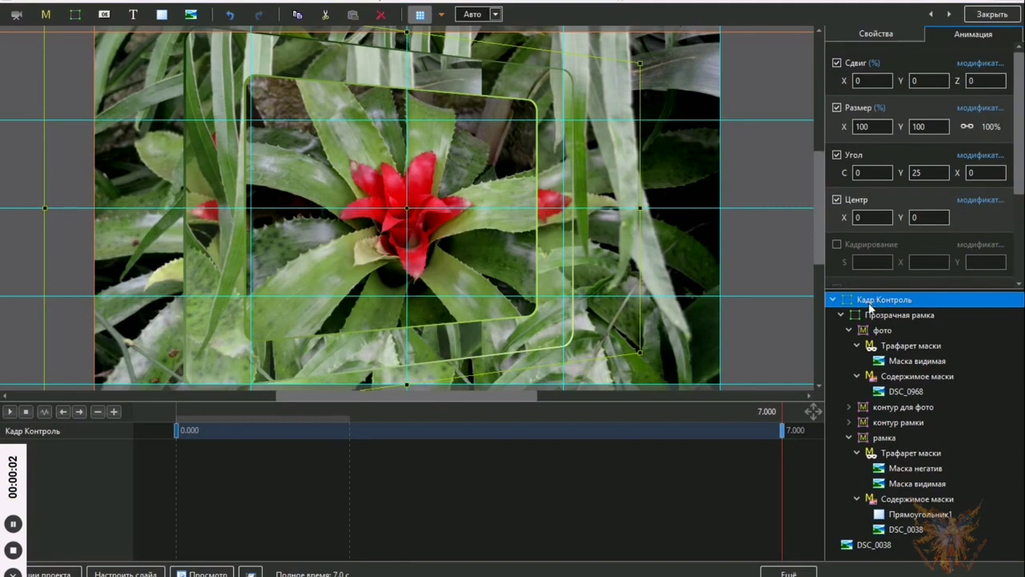
Step: Set the Y angle of Кадр Контроль to -25 at its first keyframe and preview the rotation along the timeline
click(782, 430)
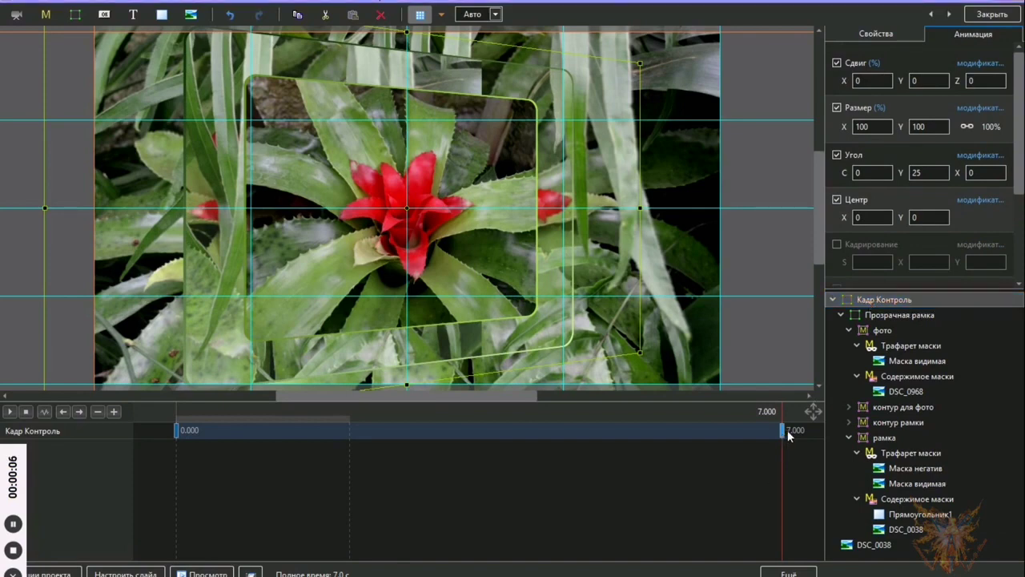
click(932, 173)
click(177, 430)
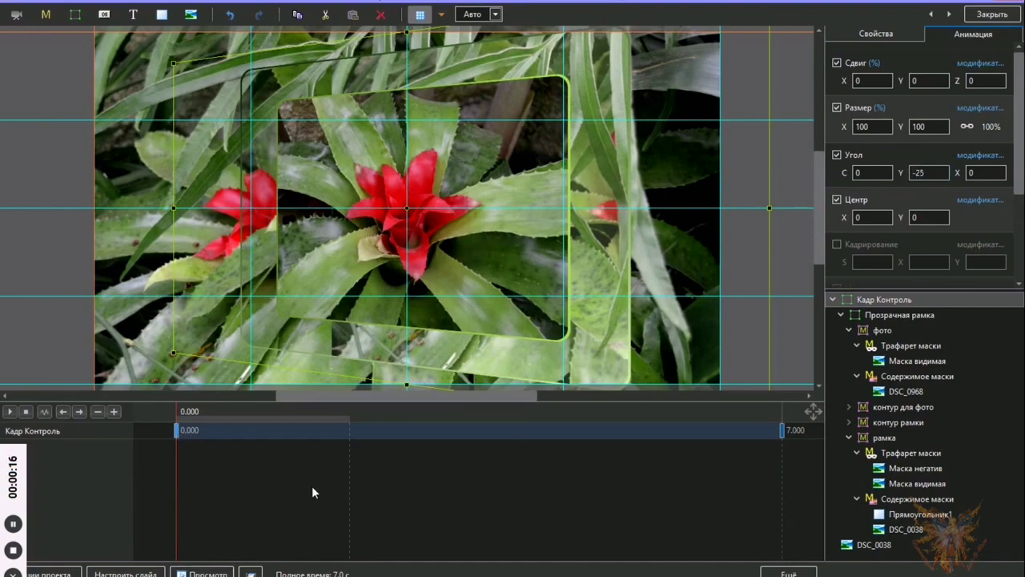
drag(283, 482, 701, 489)
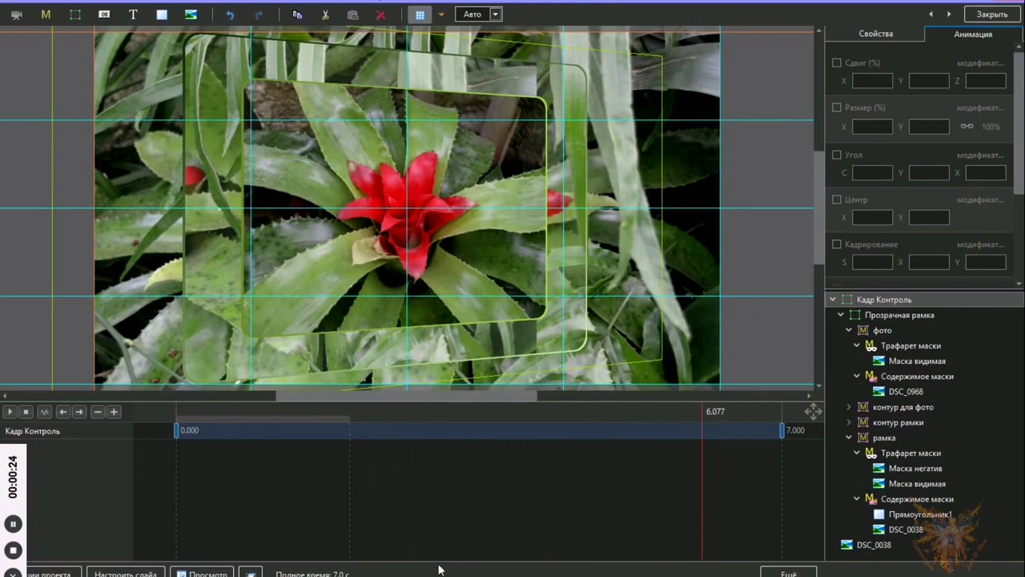
Step: Set the X shift of the DSC_0038 image in the рамка mask contents to -225 at its first keyframe
click(907, 530)
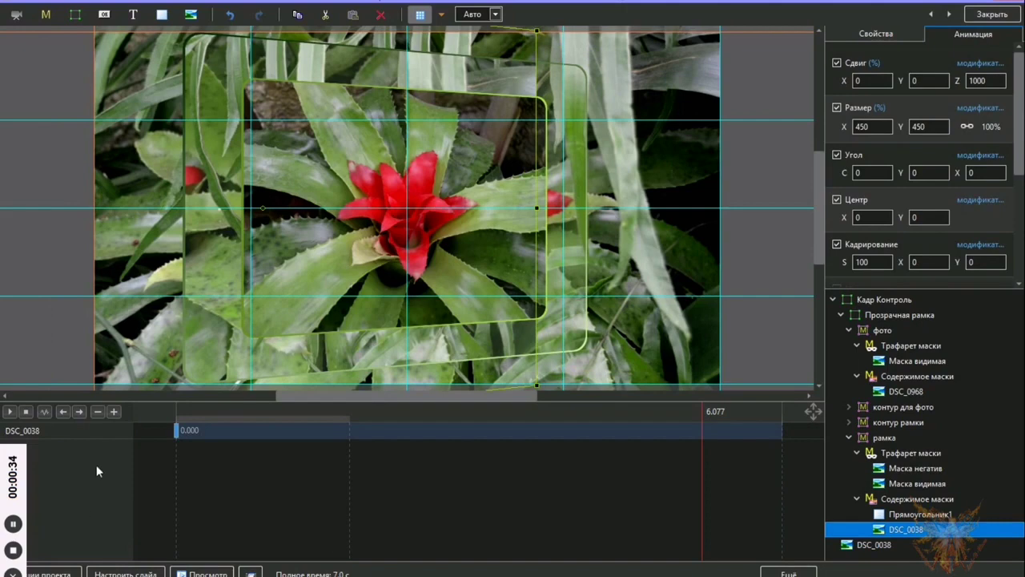
click(177, 434)
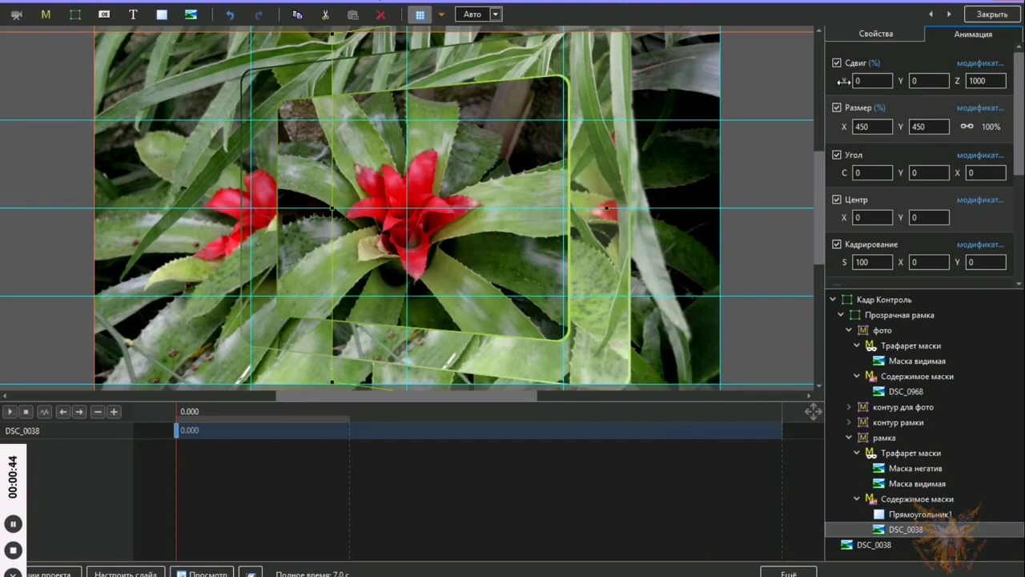
drag(842, 81, 778, 80)
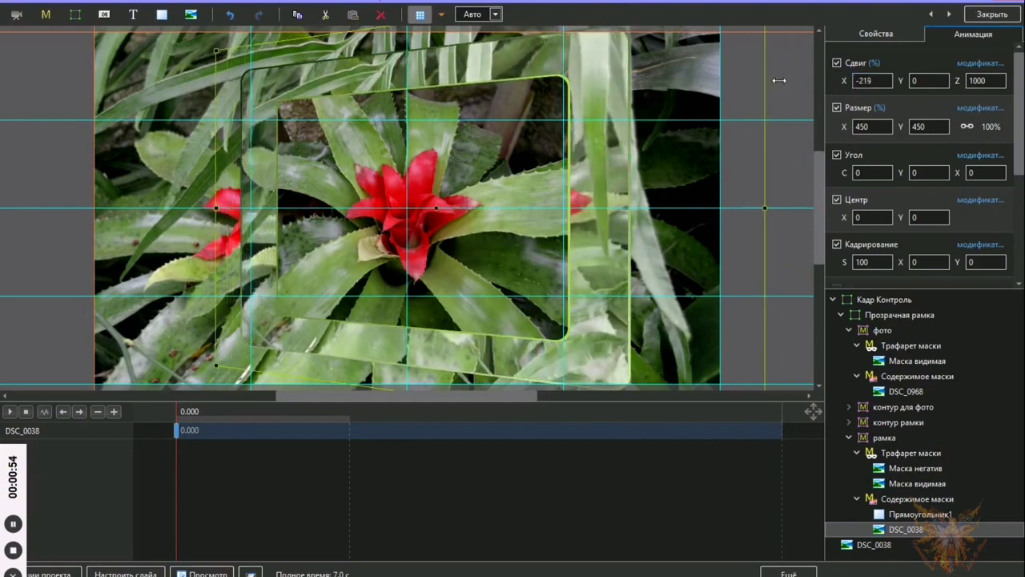
click(865, 82)
click(912, 81)
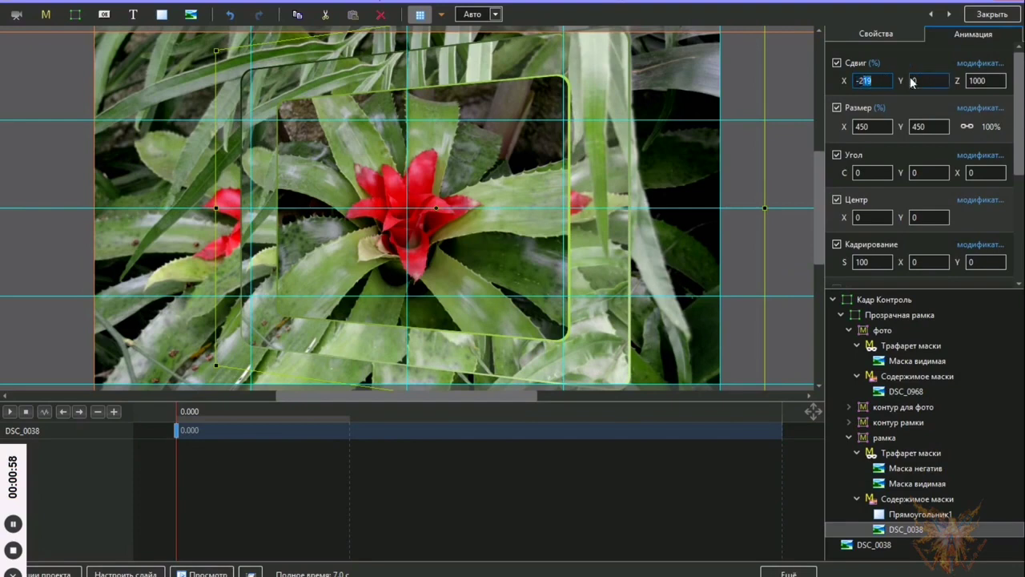
text(-22)
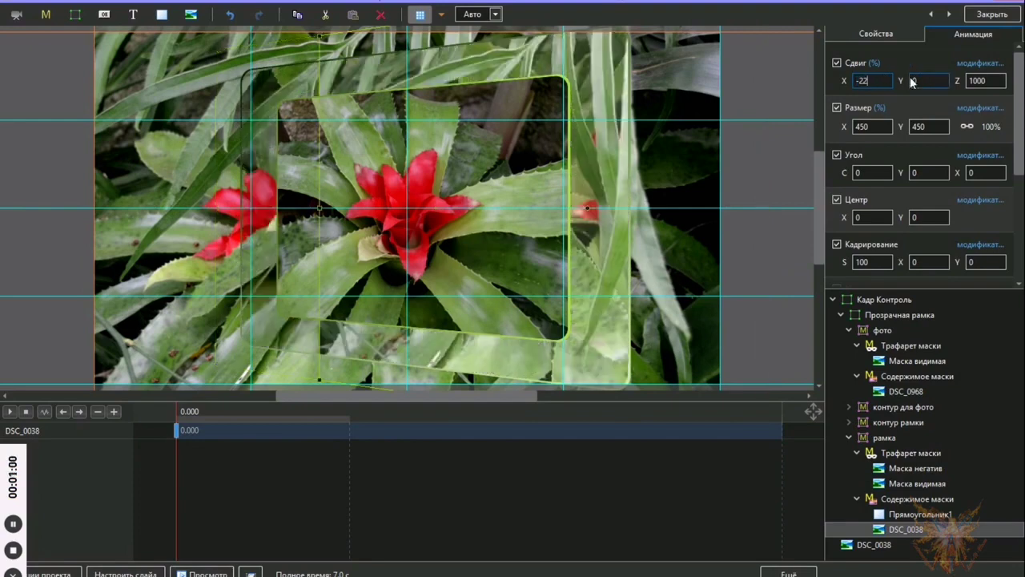
text(5)
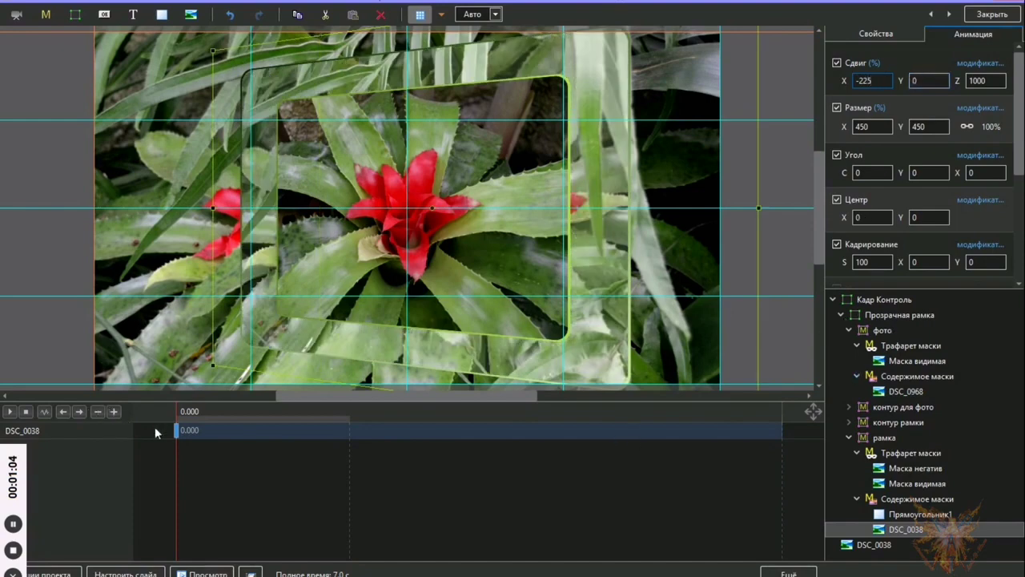
Step: Clone the first keyframe of the masked DSC_0038 image and move the clone to 7.000 seconds
right_click(178, 430)
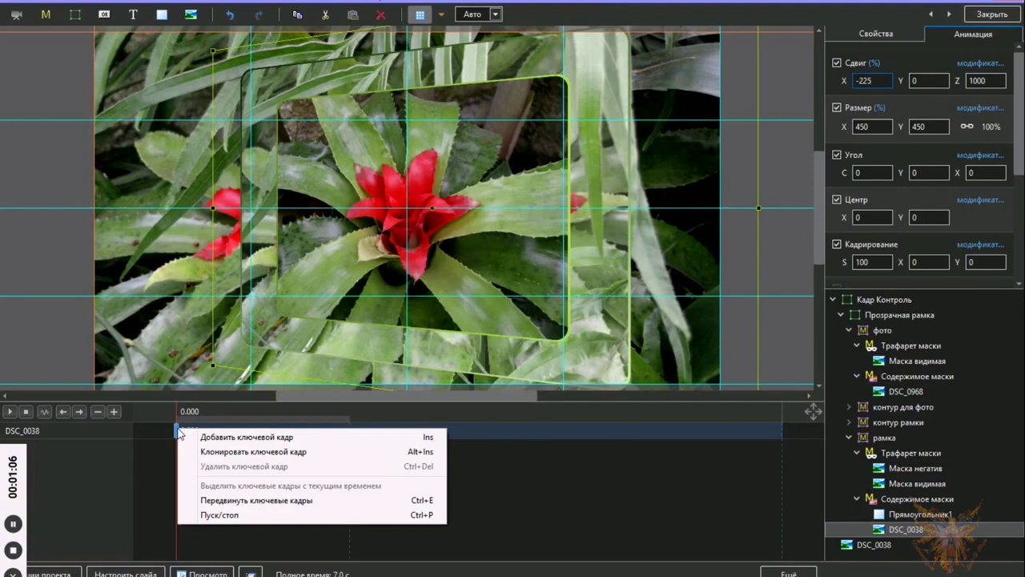
click(249, 451)
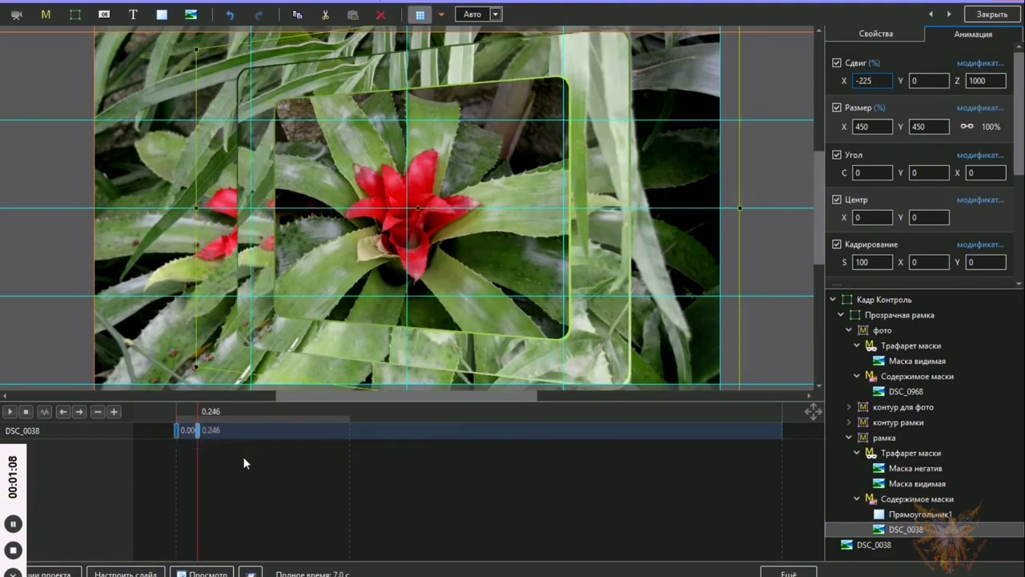
drag(198, 432, 729, 465)
drag(772, 462, 781, 462)
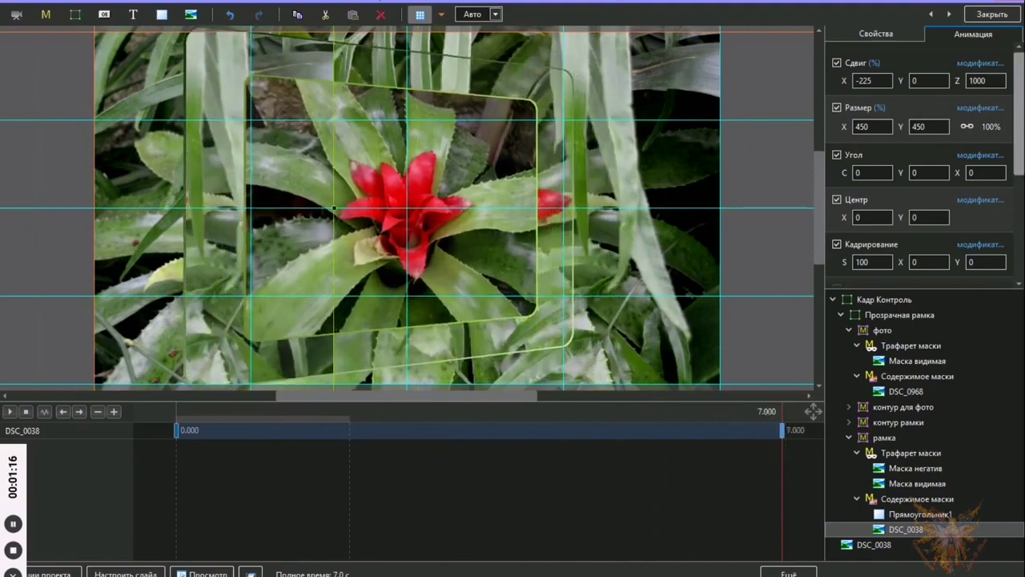
Step: Set the masked DSC_0038 image's X shift to 225 at the 7-second keyframe and check the motion along the timeline
click(873, 80)
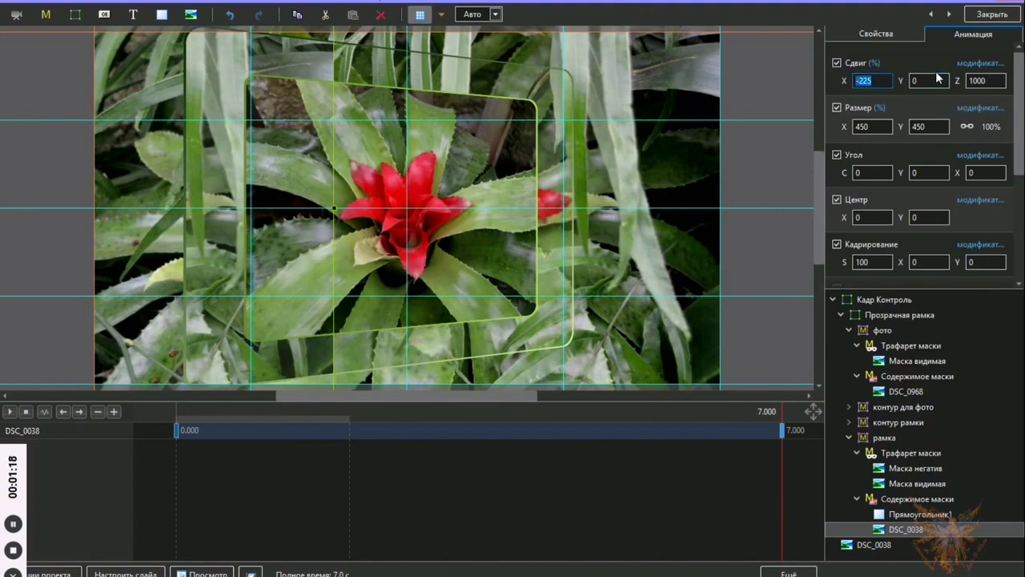
text(225)
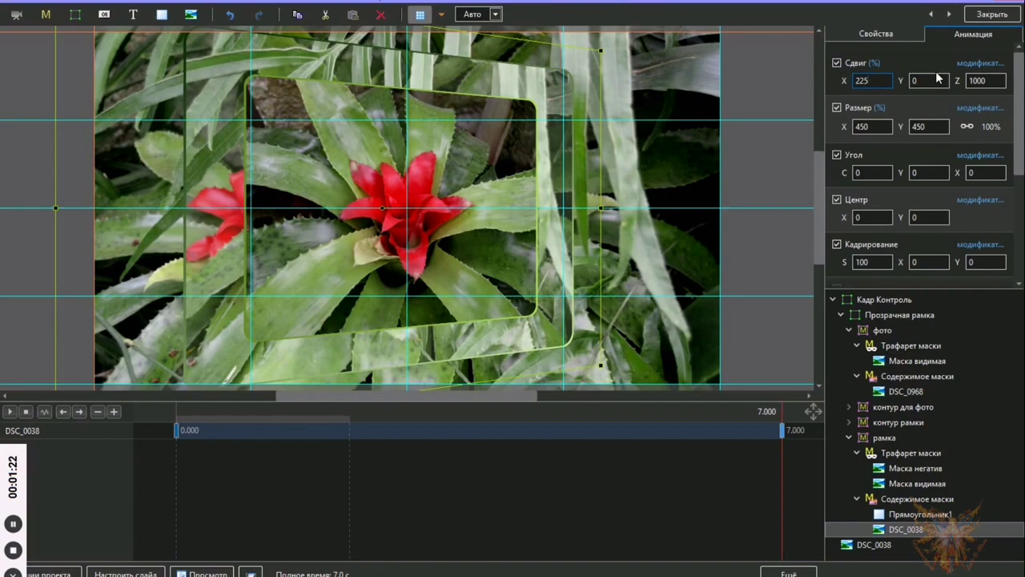
click(217, 459)
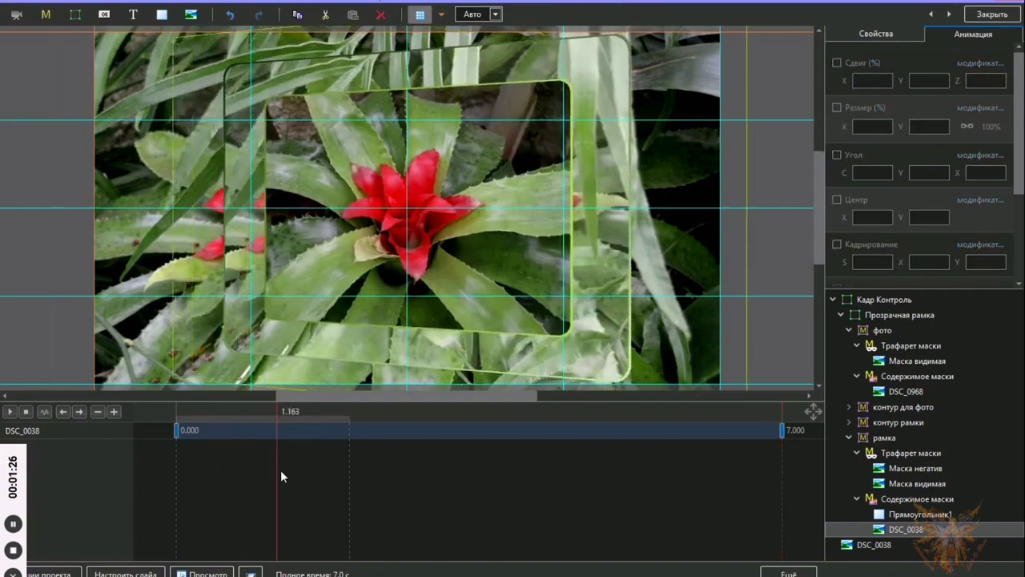
Step: Set the opacity of the masked DSC_0038 image in рамка to 60 at its first keyframe
drag(336, 481, 470, 510)
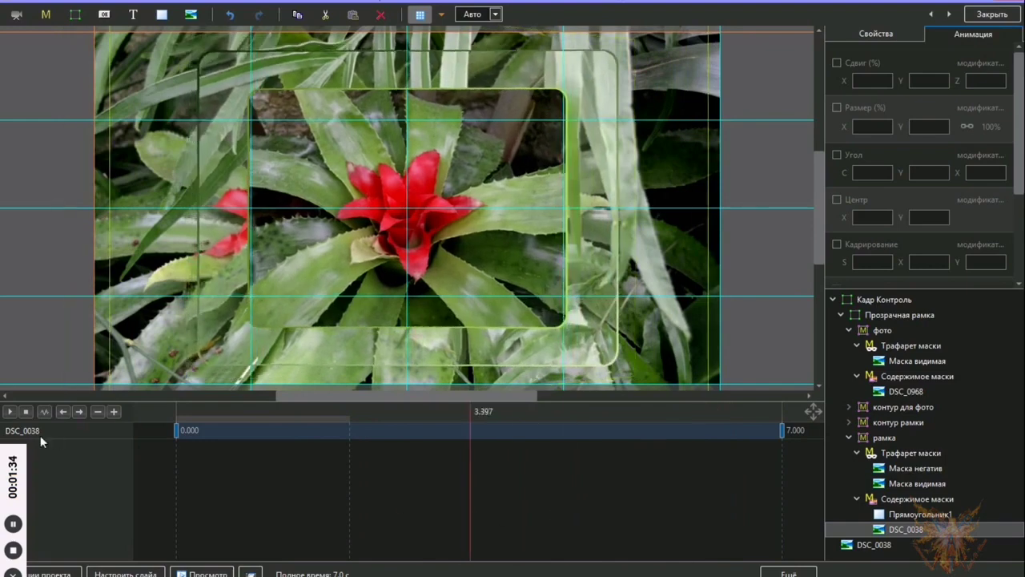
click(175, 430)
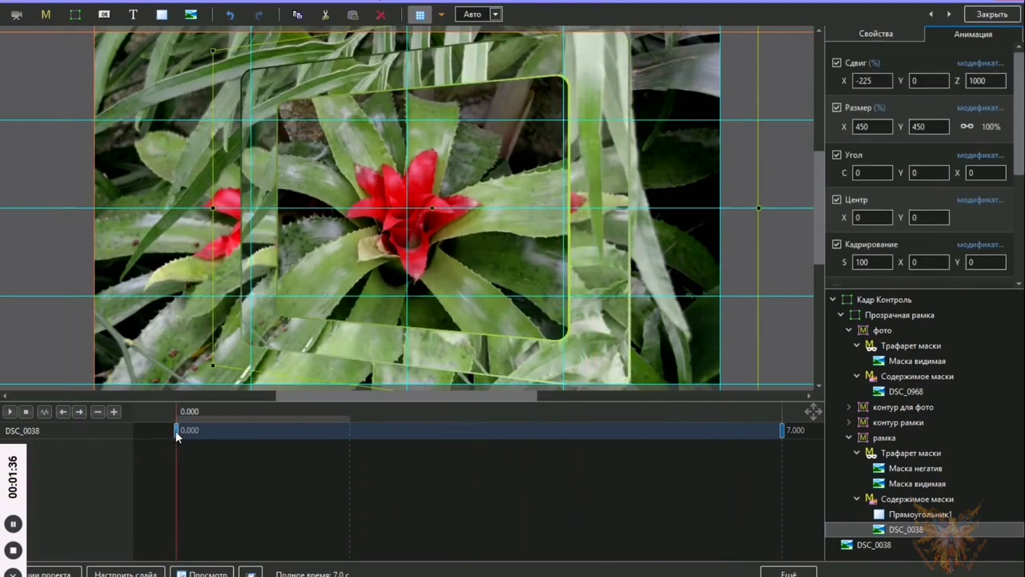
drag(1022, 158, 1021, 205)
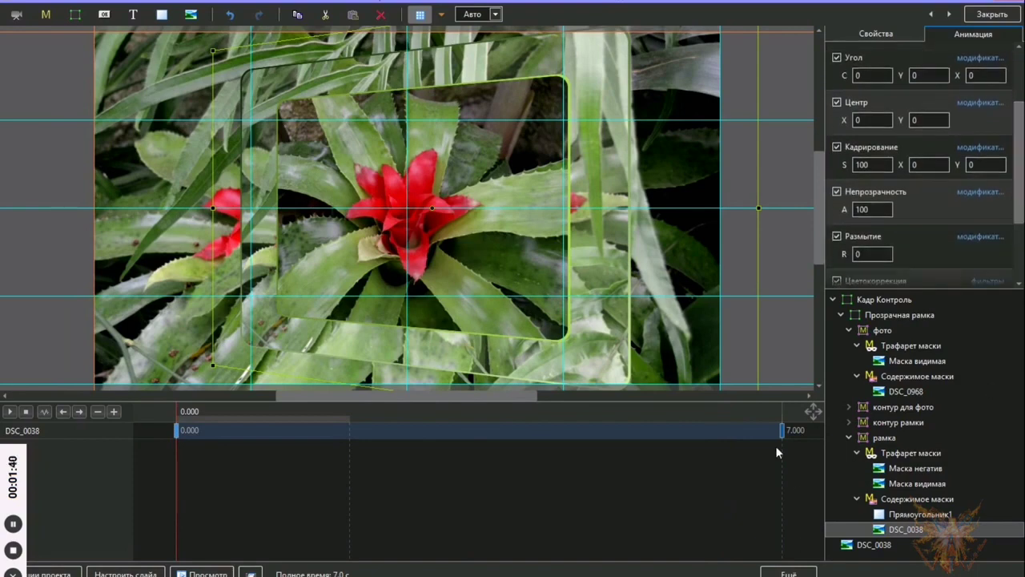
scroll(1017, 136, up, 3)
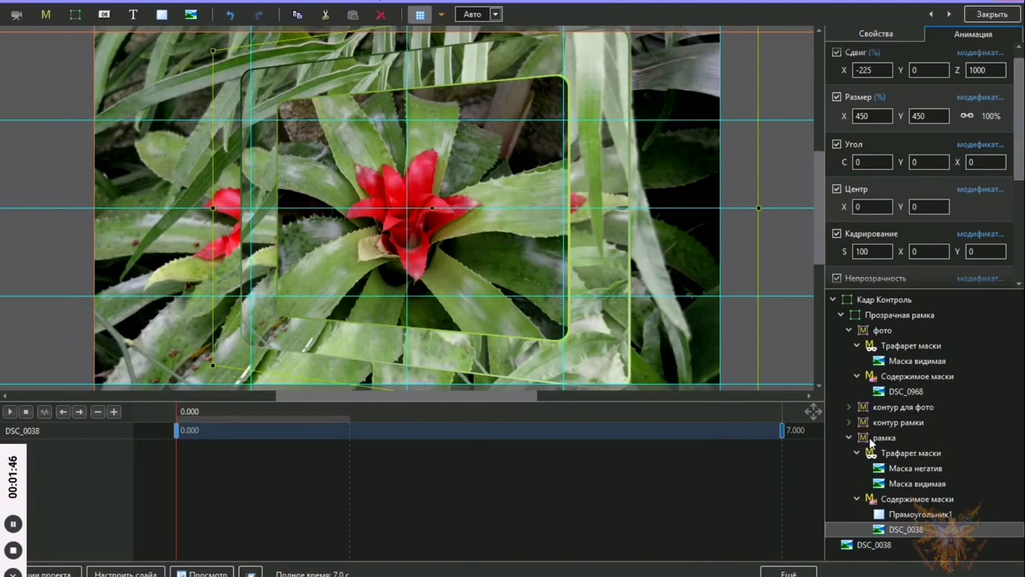
drag(1021, 161, 1018, 221)
double_click(871, 187)
text(60)
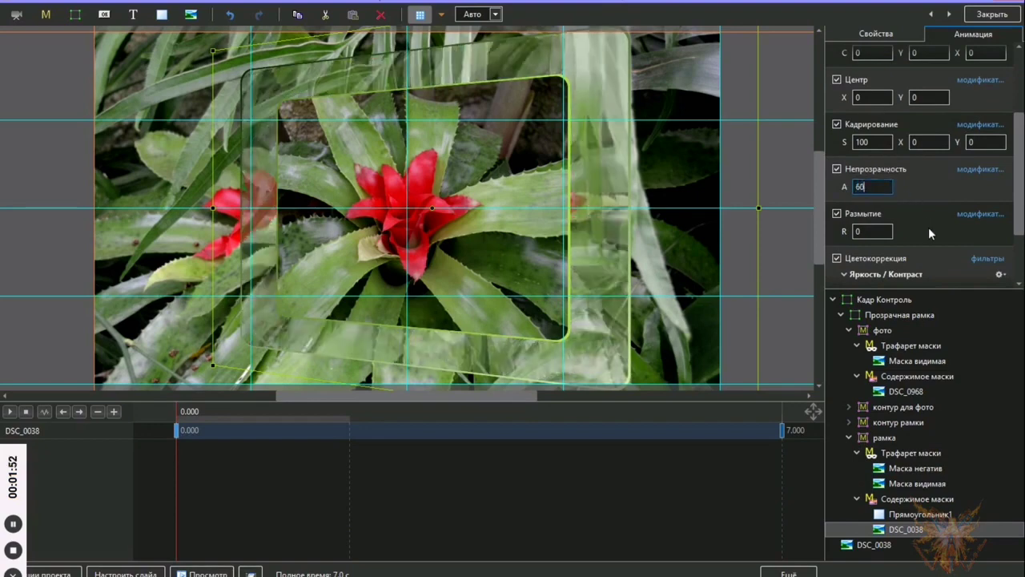
Step: Set the masked DSC_0038 image's opacity to 60 at its 7-second keyframe and play the slide animation
click(781, 432)
double_click(862, 186)
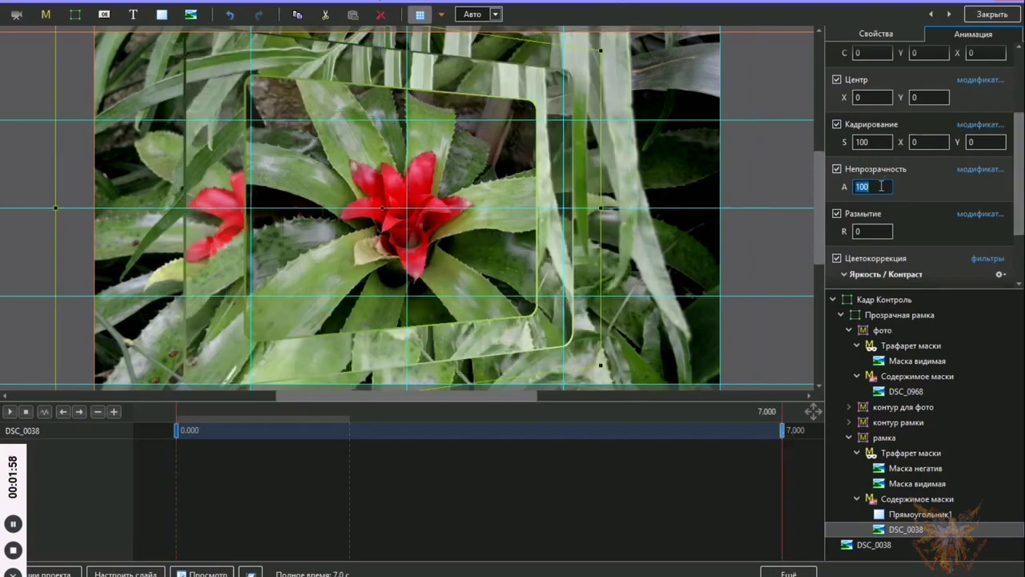
text(60)
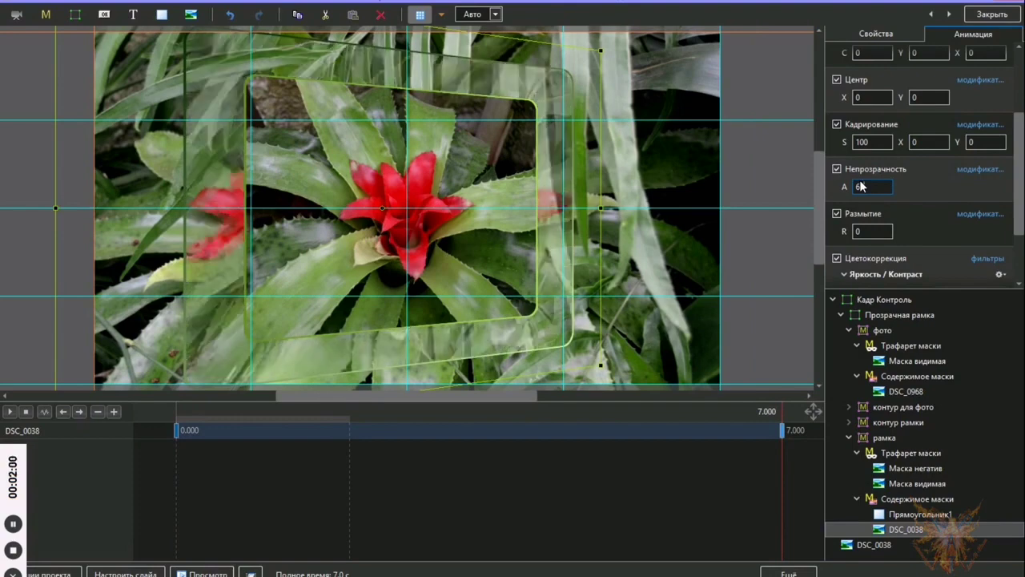
click(26, 410)
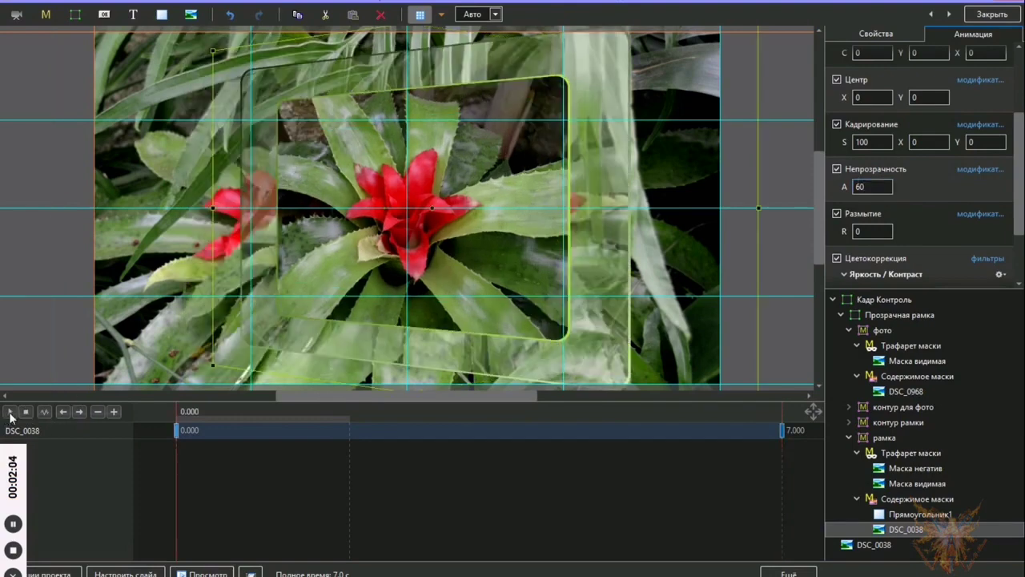
click(9, 410)
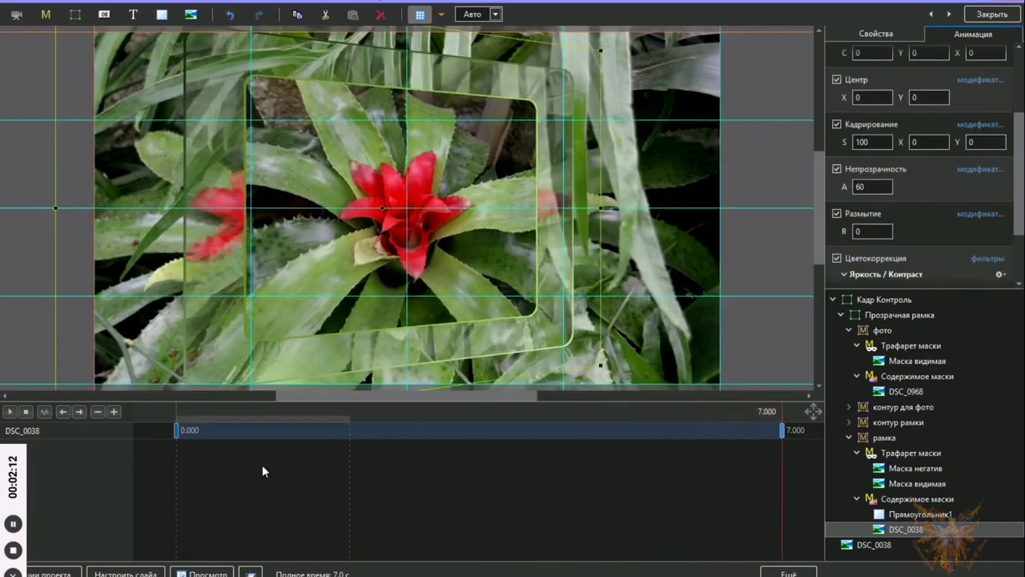
click(14, 552)
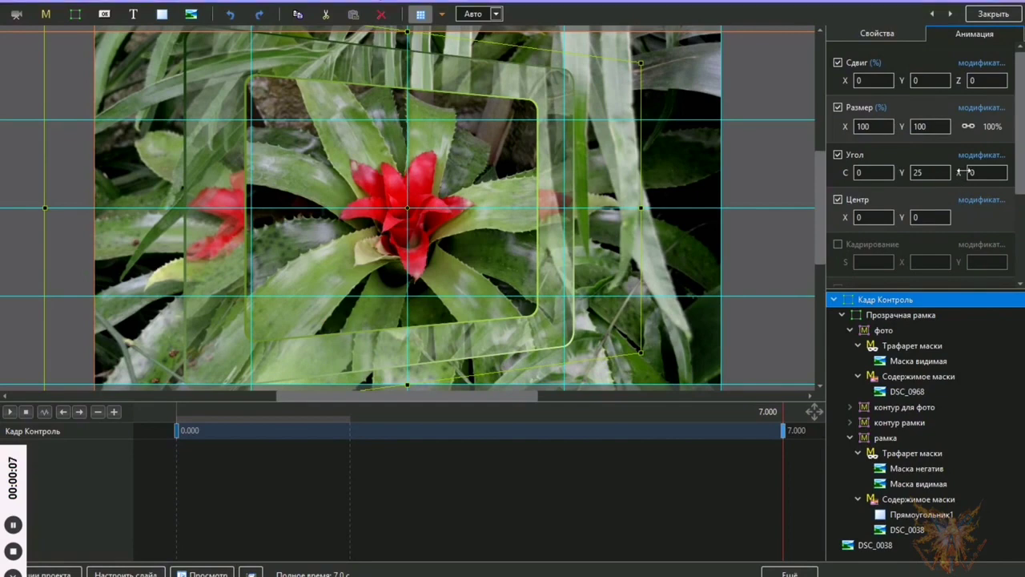
Step: Try tilting Кадр Контроль about the X axis at its 7-second keyframe and adjusting the masked DSC_0038 image's Y shift
drag(968, 171, 961, 486)
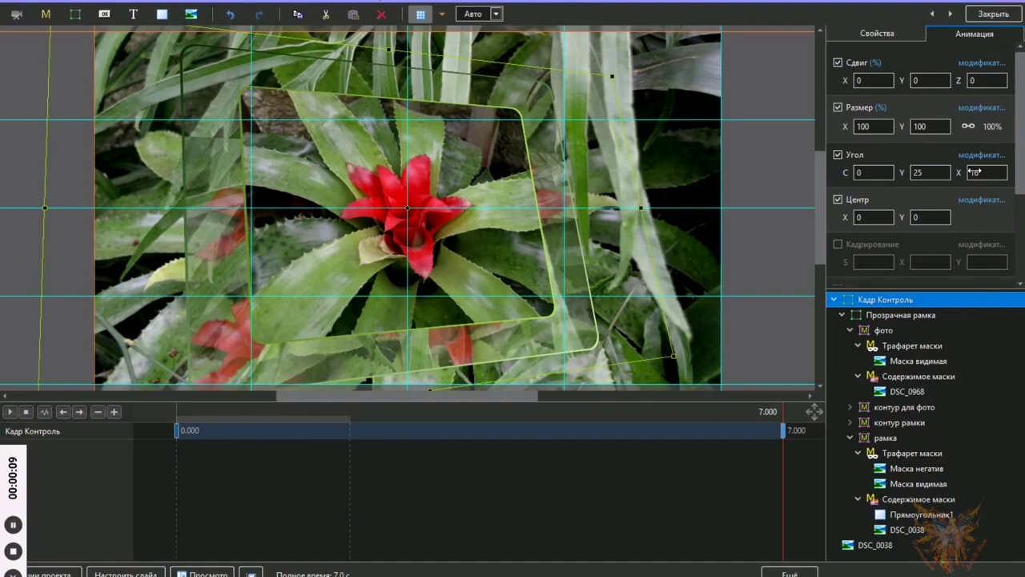
click(907, 529)
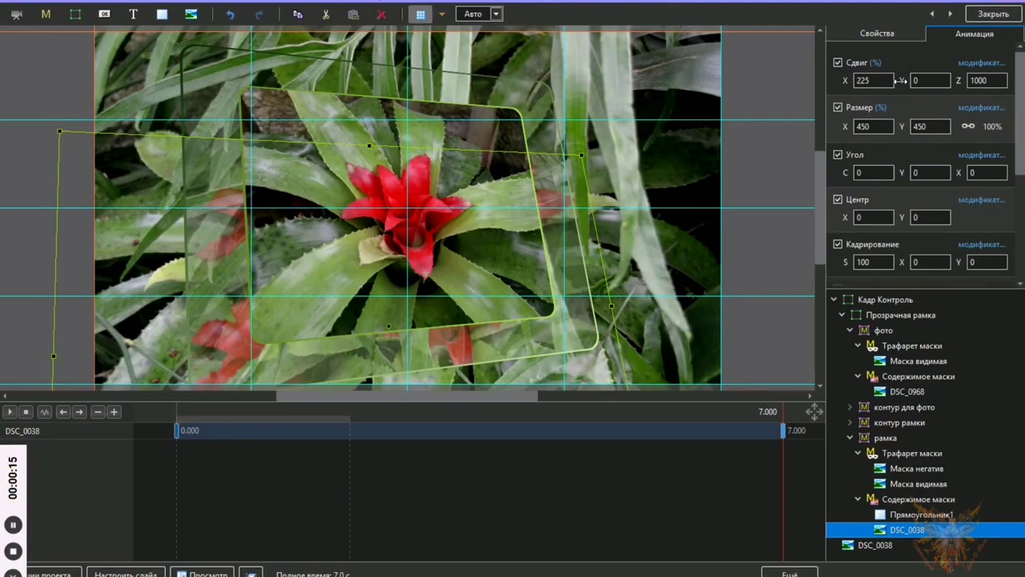
drag(901, 80, 738, 80)
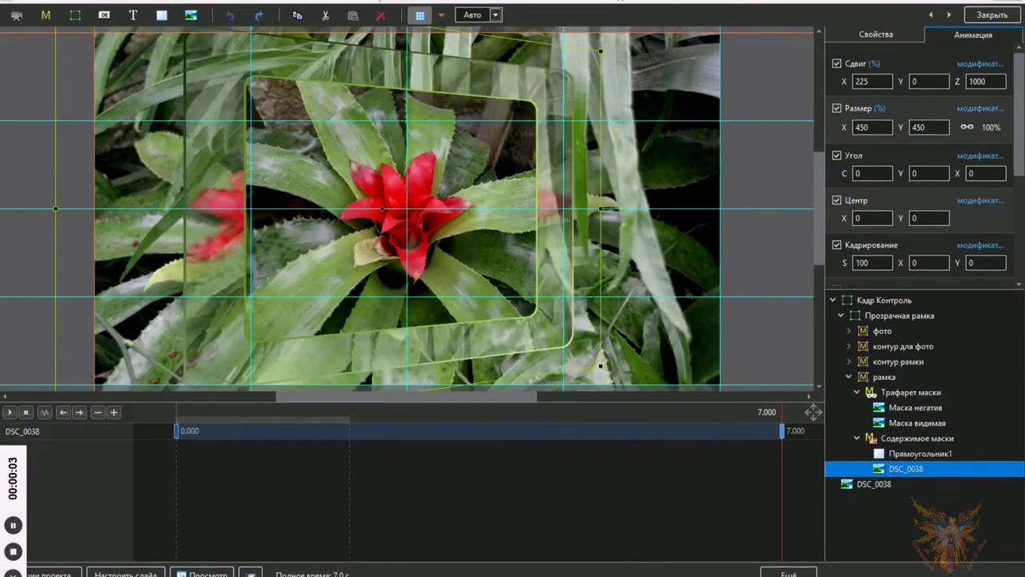
Step: Copy Прямоугольник1 from the рамка mask contents and paste the duplicate into the same Содержимое маски group
click(919, 455)
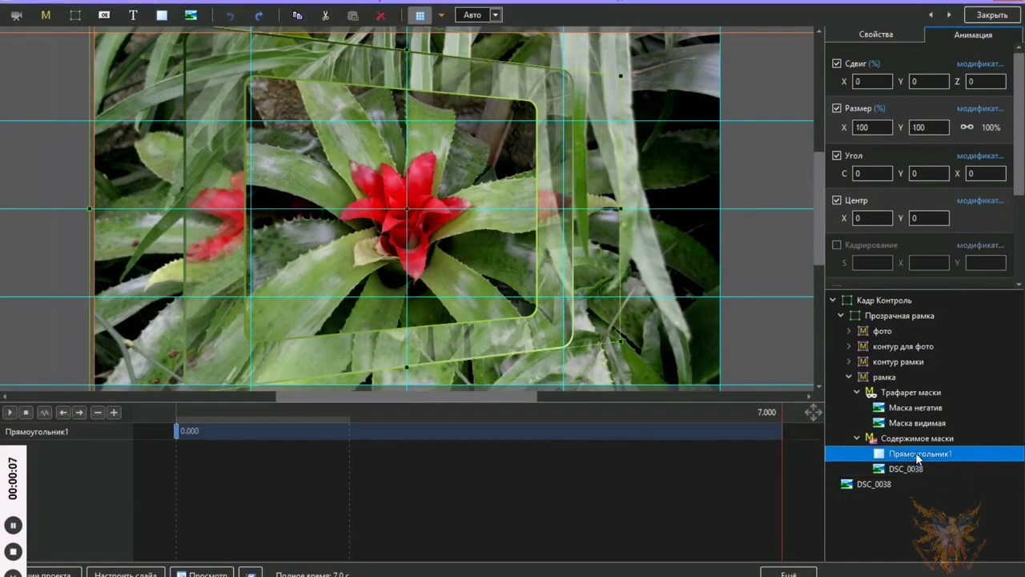
right_click(918, 456)
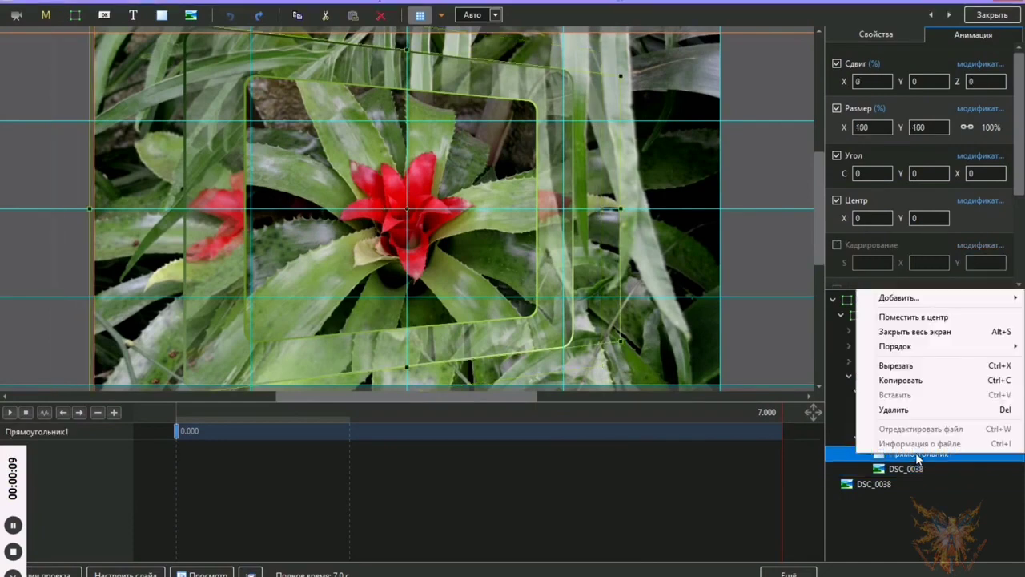
click(910, 381)
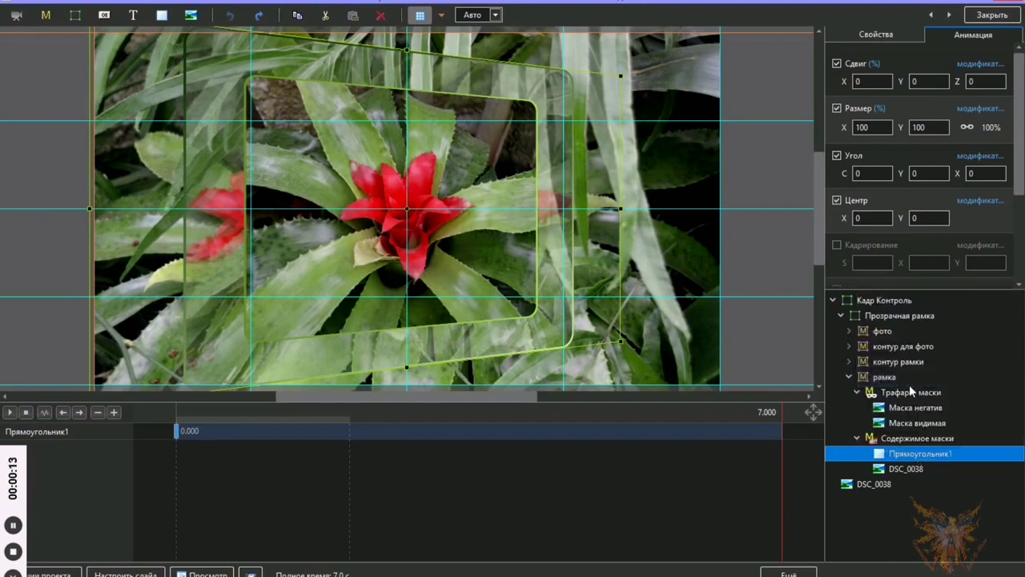
click(908, 438)
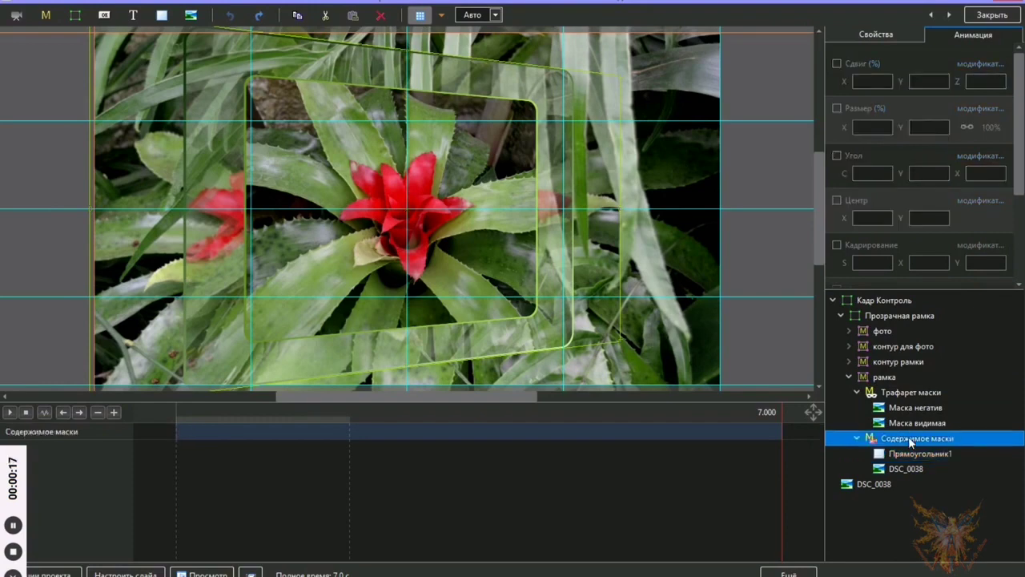
right_click(909, 438)
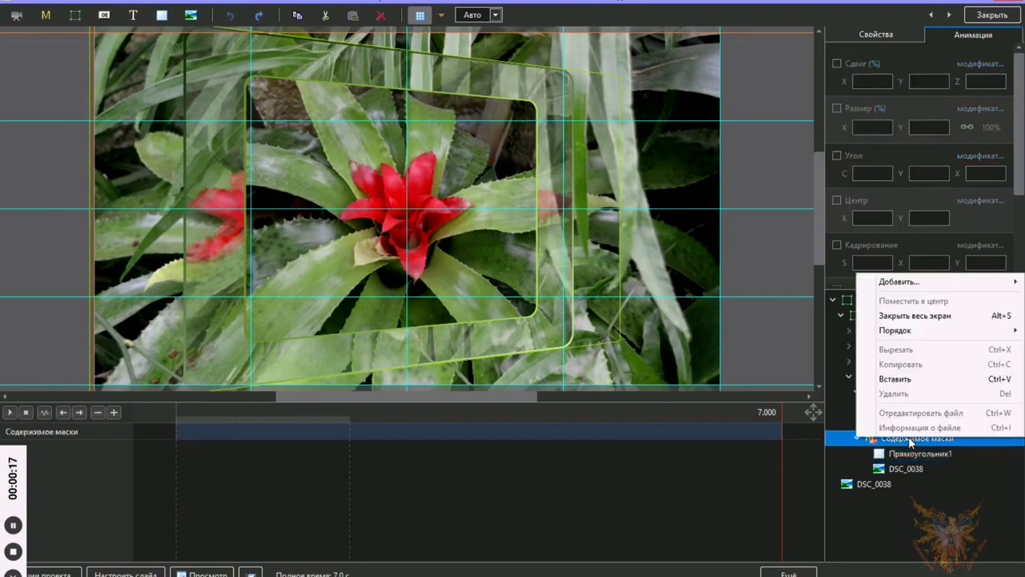
click(895, 379)
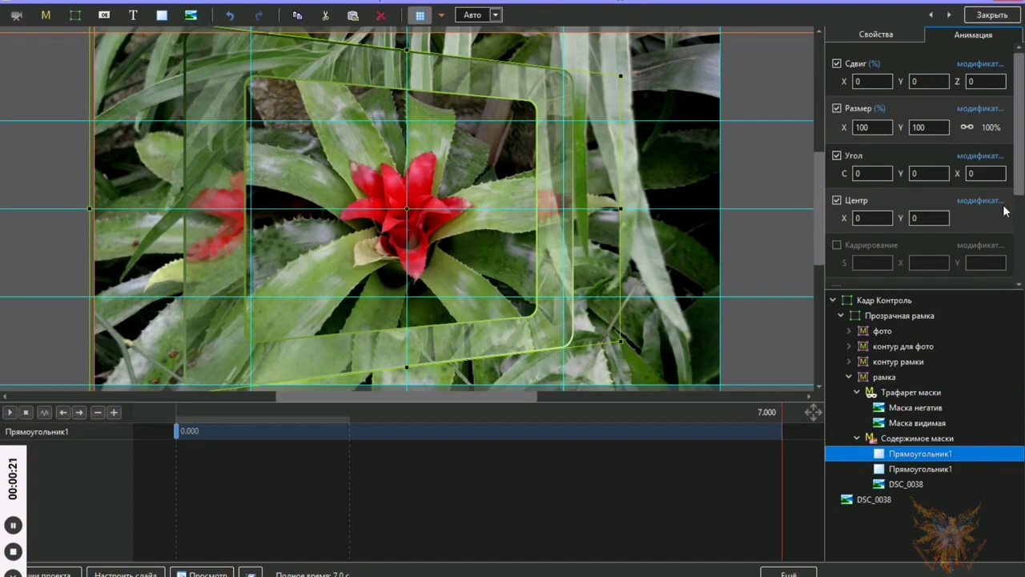
Step: Change the pasted Прямоугольник1's fill to Однотонная and set its color to white (FFFFFF)
click(886, 36)
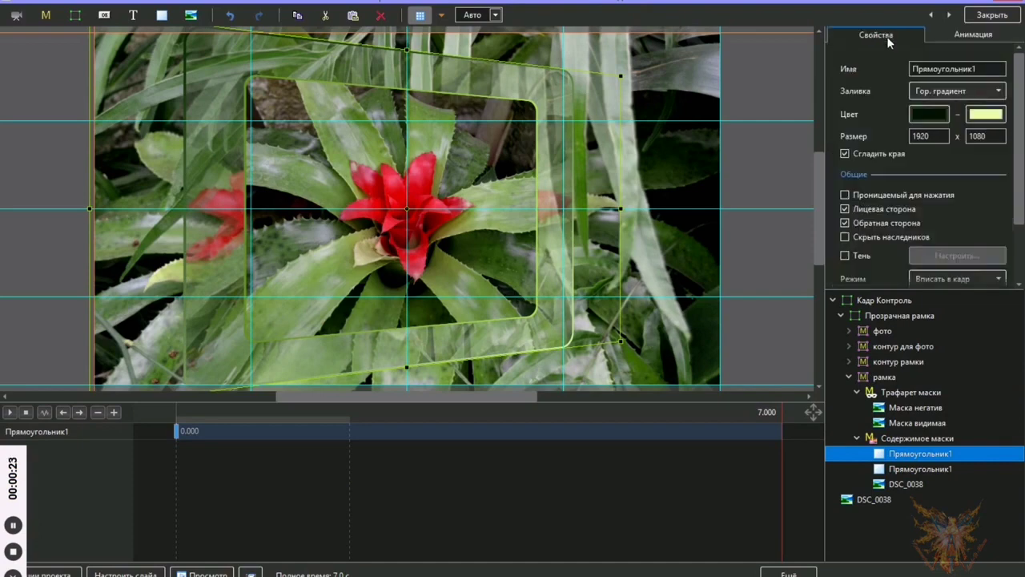
click(1001, 92)
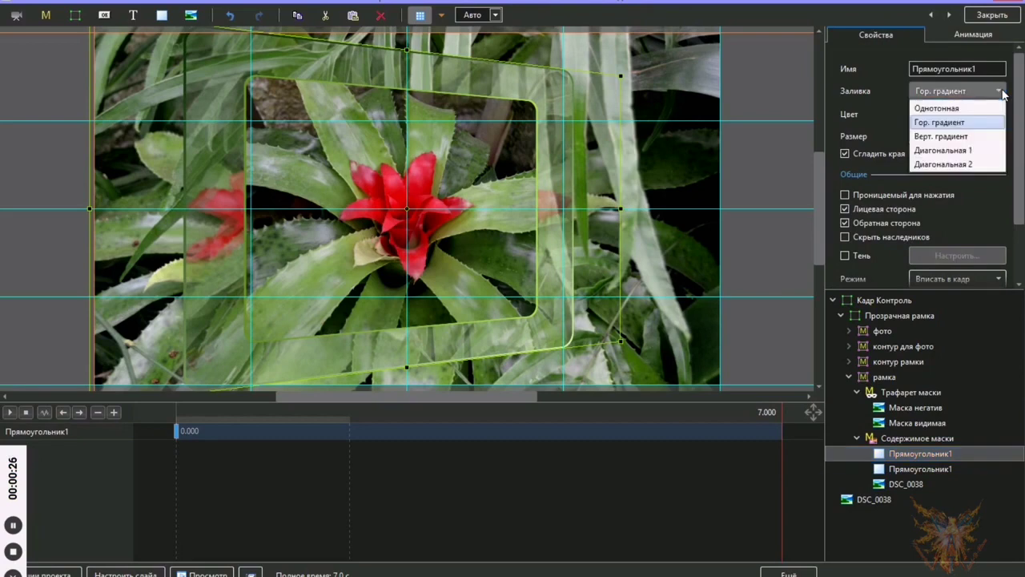
click(967, 109)
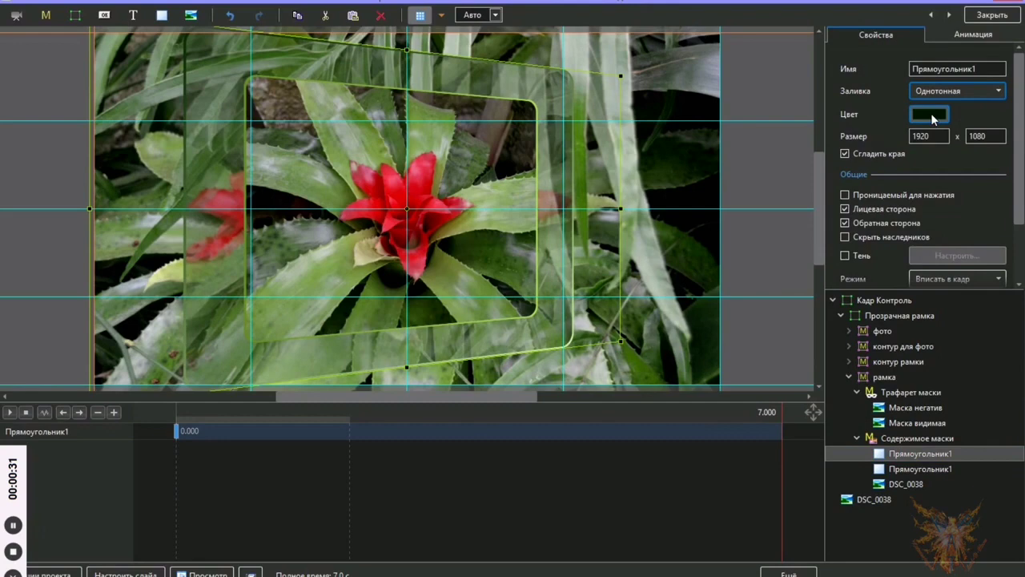
click(931, 117)
drag(376, 227, 329, 193)
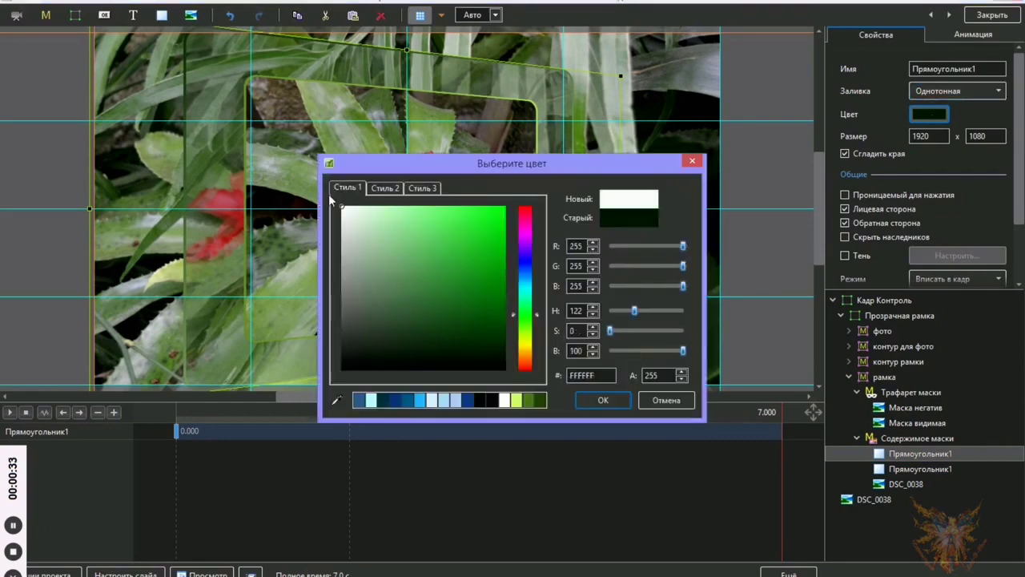
click(603, 402)
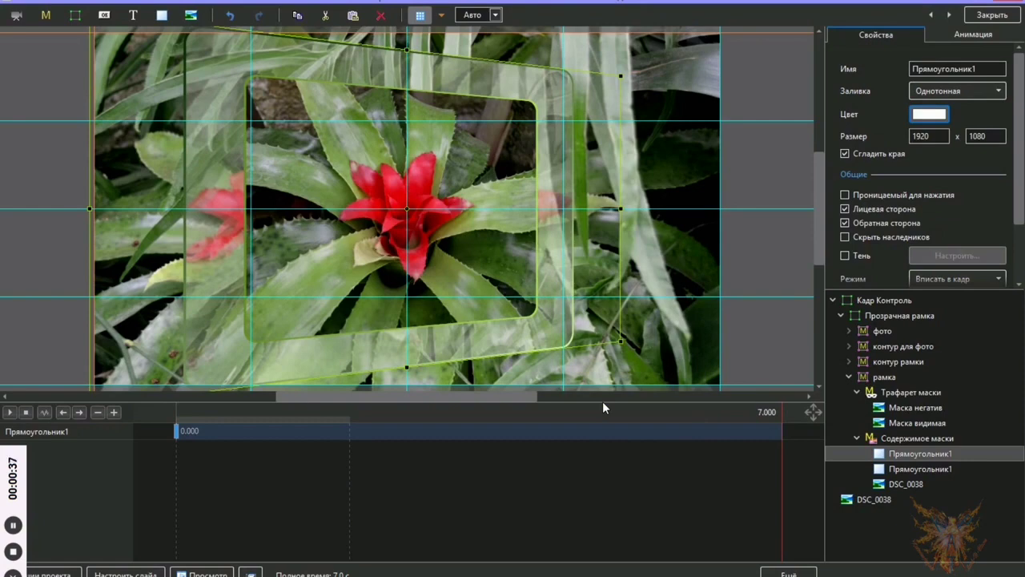
Step: Set the opacity of the white Прямоугольник1 to 100
click(971, 33)
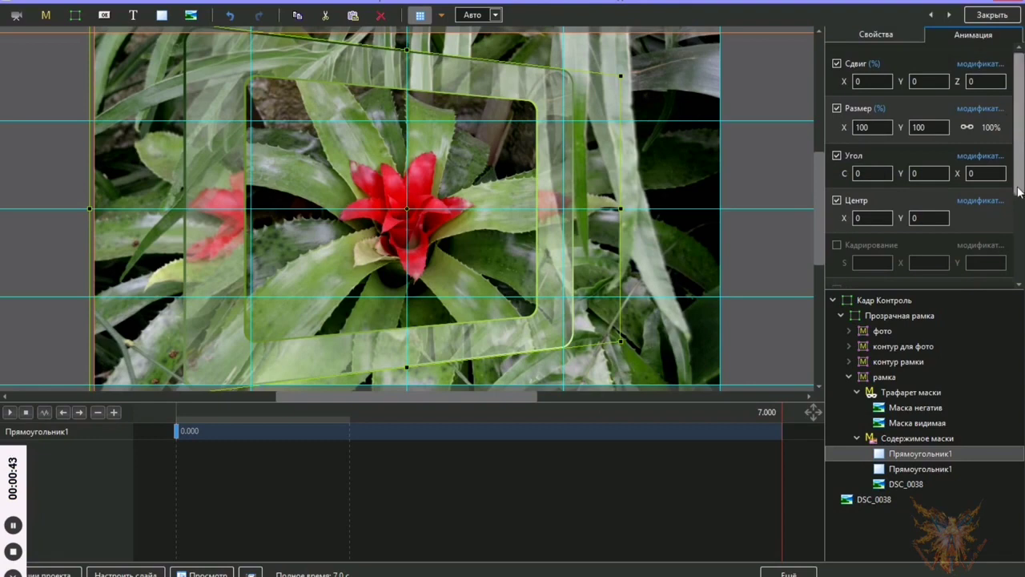
drag(1018, 198, 1019, 276)
click(864, 181)
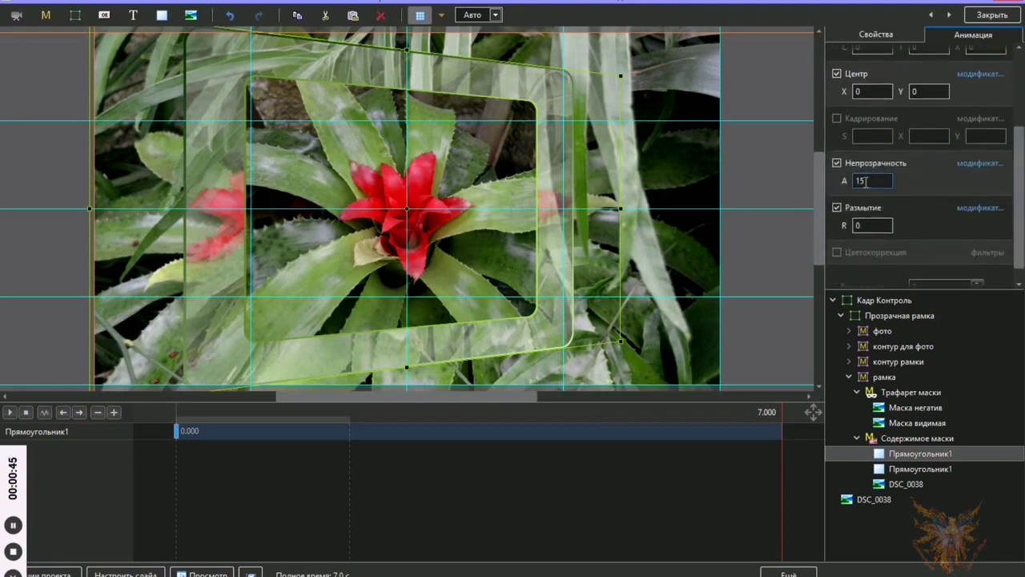
double_click(864, 181)
text(100)
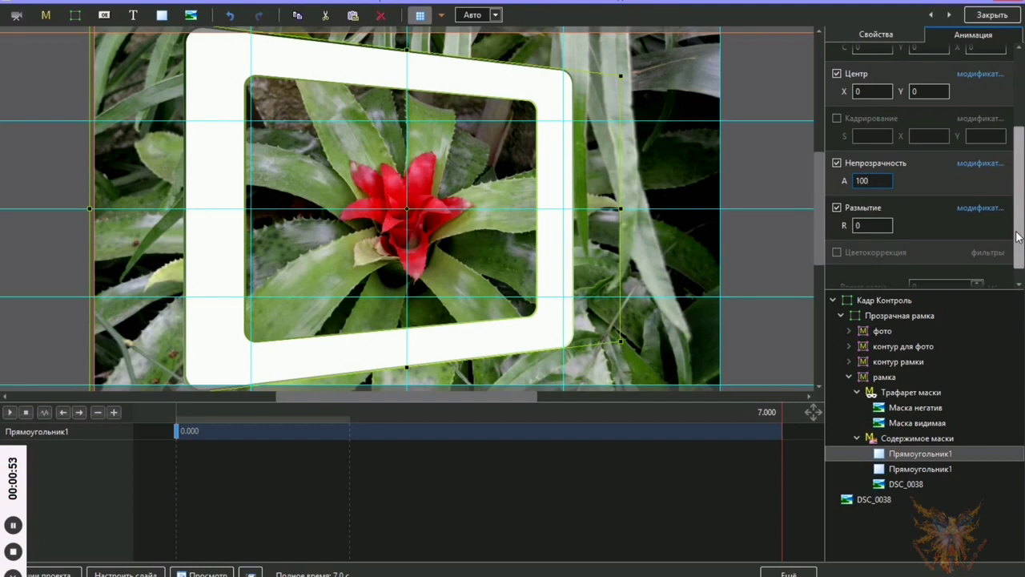
Step: Unlink the white Прямоугольник1's size proportions and set its size to 20% in X and 130% in Y
drag(1017, 236, 1015, 152)
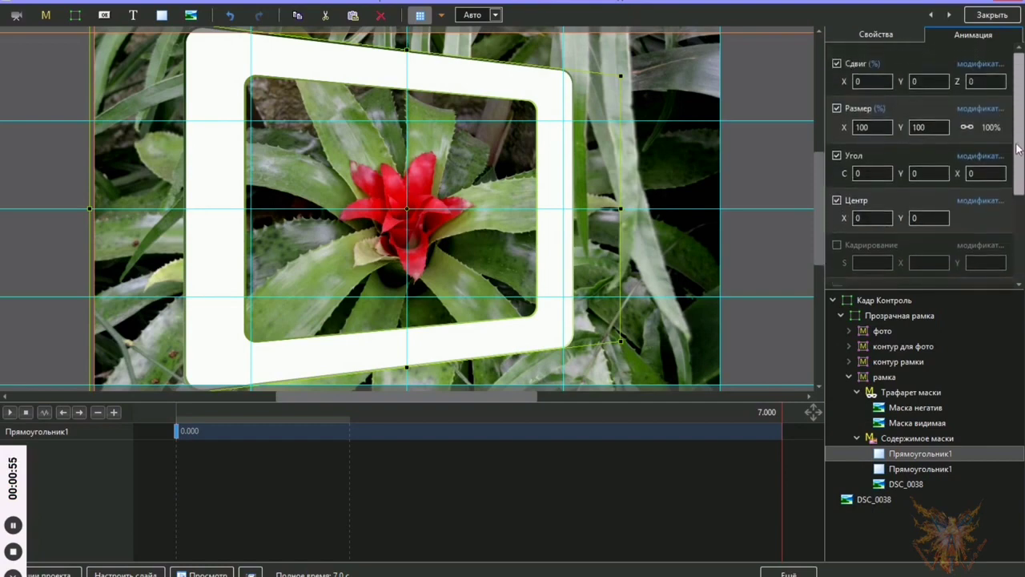
click(966, 128)
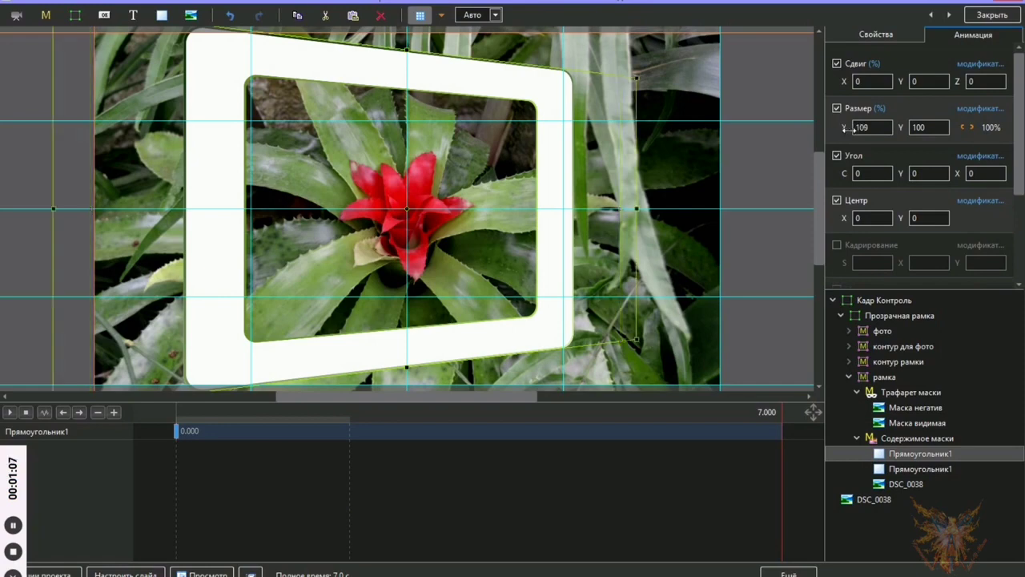
drag(842, 128, 815, 135)
double_click(868, 127)
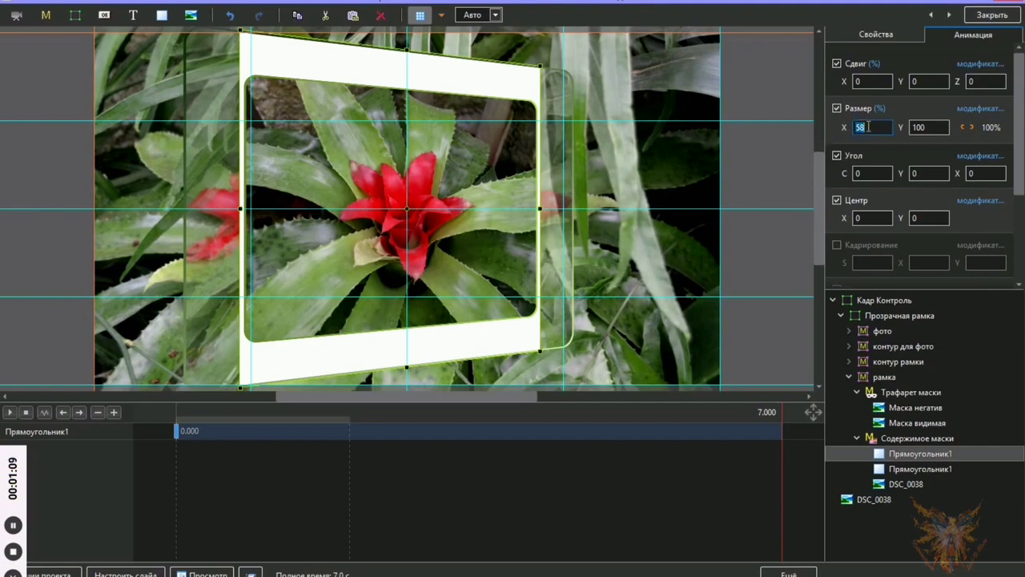
text(20)
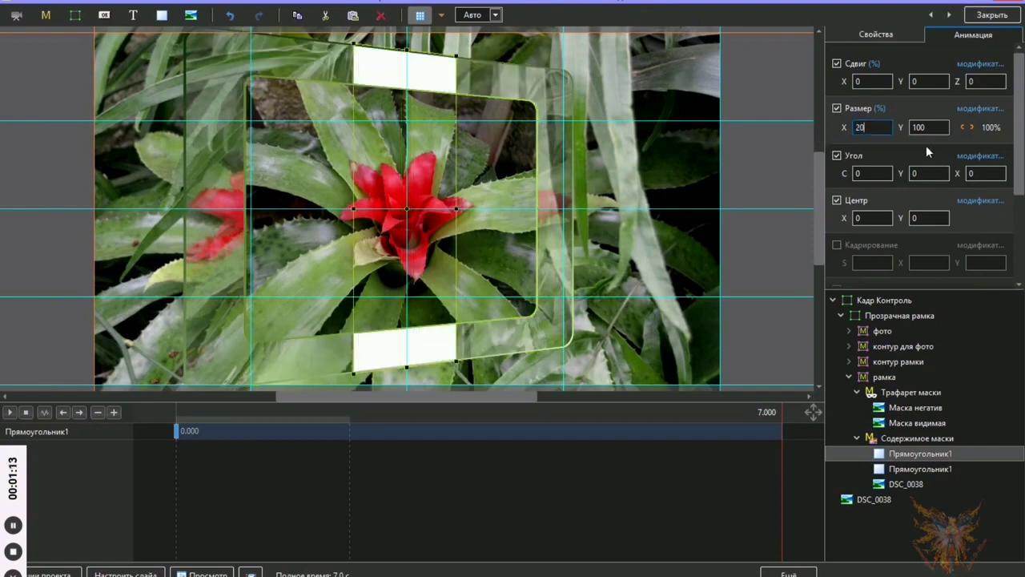
double_click(930, 128)
text(13)
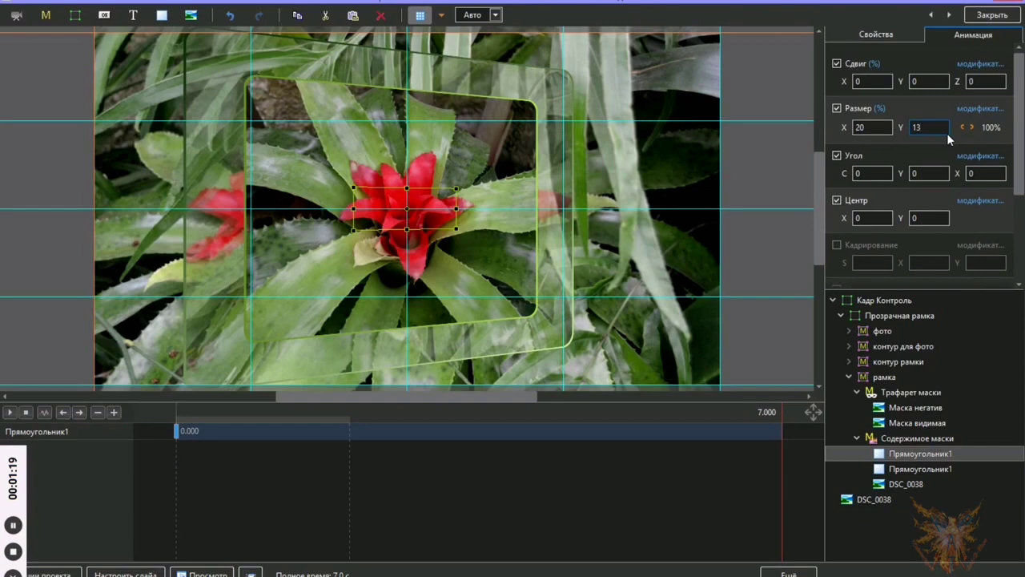
text(0)
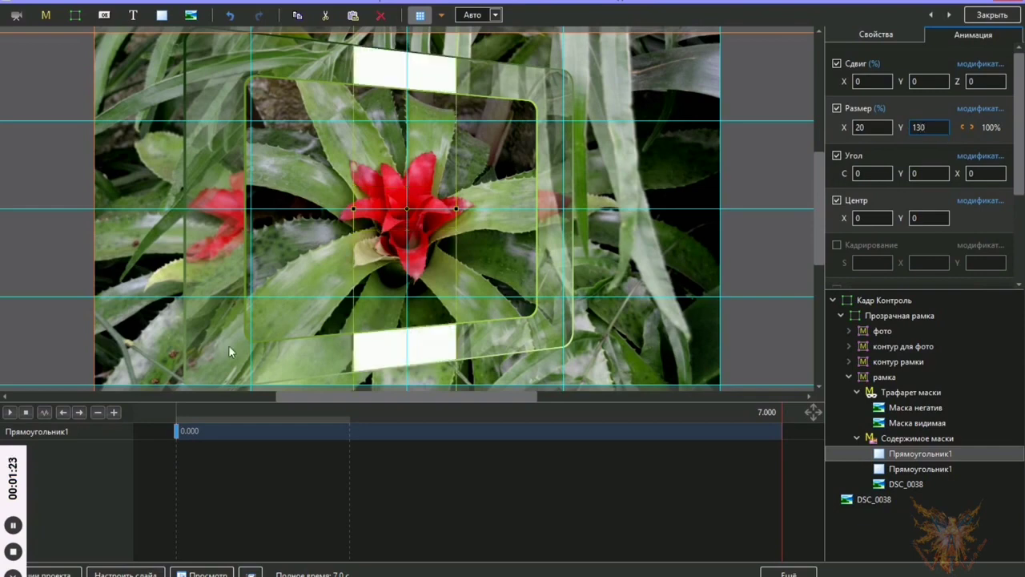
click(12, 551)
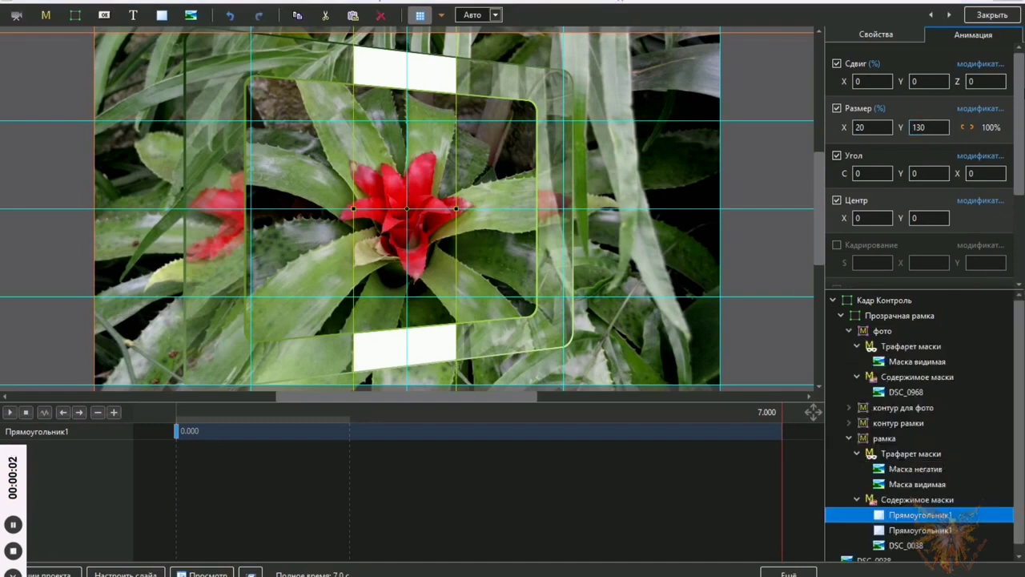
Step: Set the opacity of the white Прямоугольник1 in the рамка mask contents to 75
drag(1019, 95, 1001, 175)
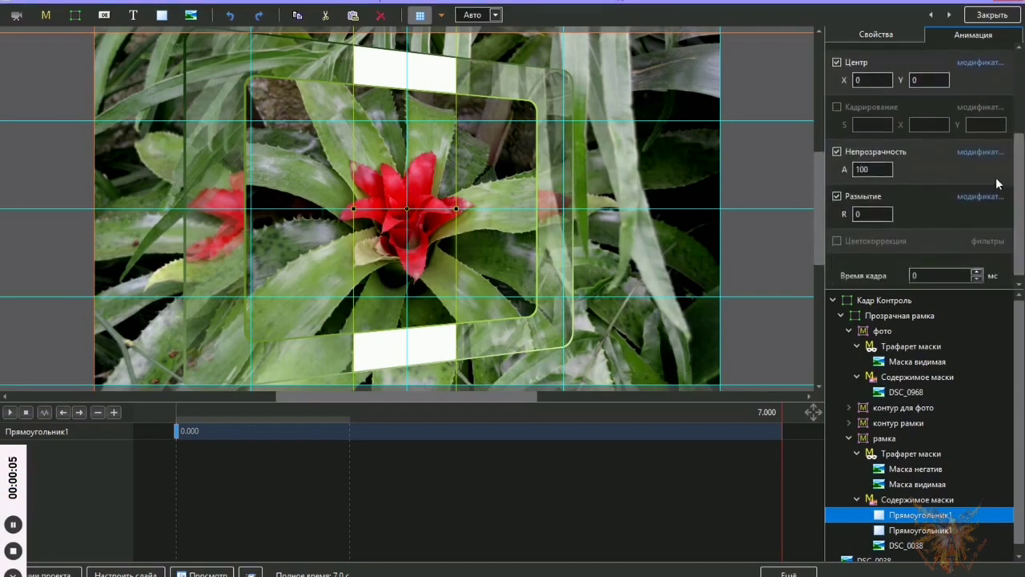
double_click(877, 168)
text(75)
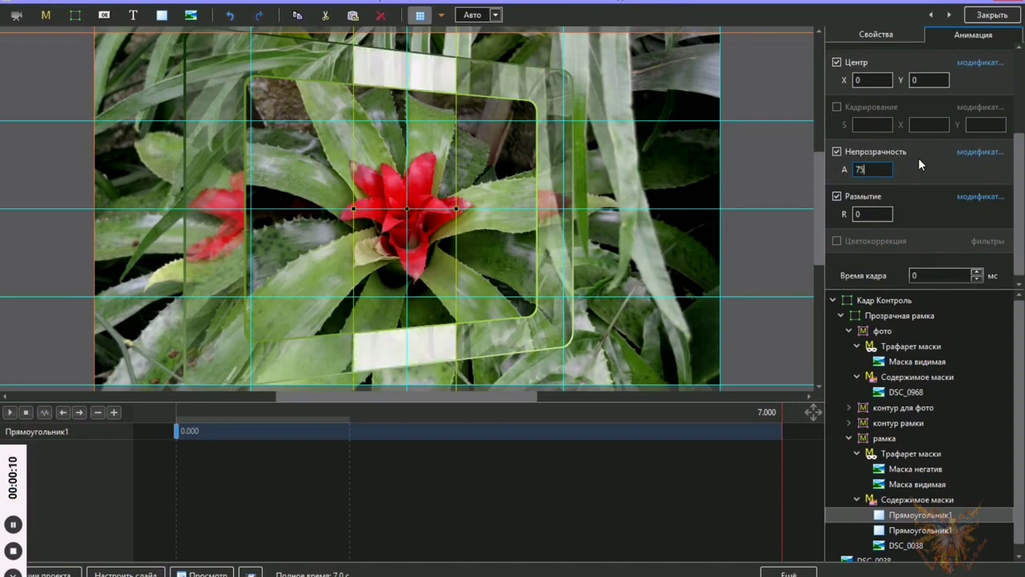
Step: Set the blur of the white Прямоугольник1 to 25
click(869, 213)
click(868, 215)
text(5)
key(BackSpace)
text(15)
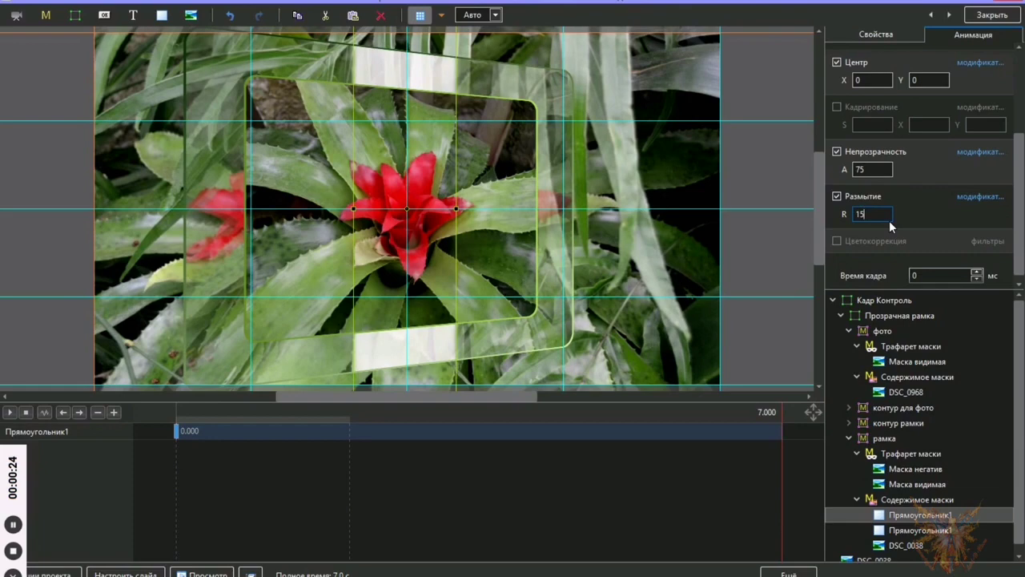
key(BackSpace)
text(5)
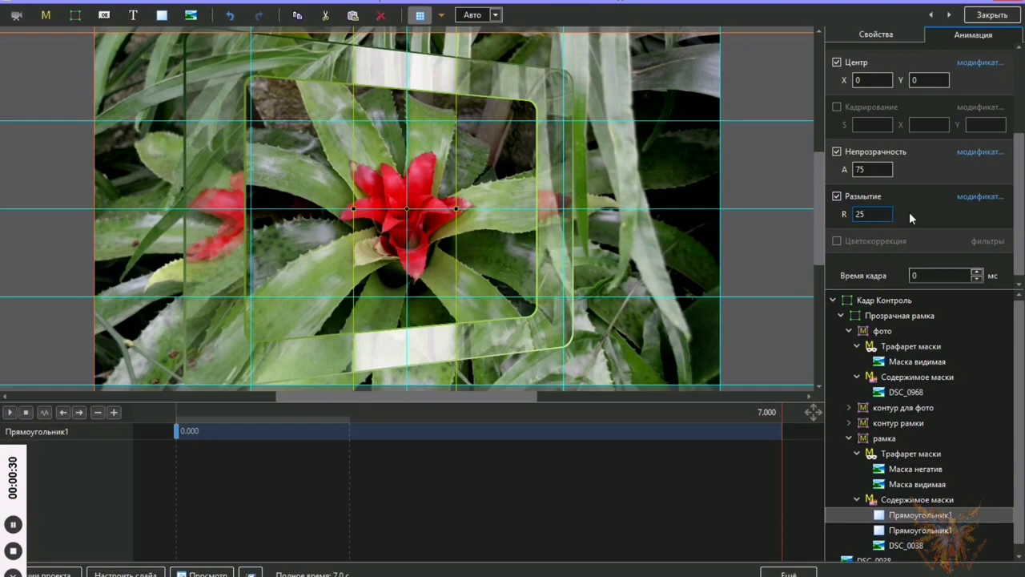
click(14, 552)
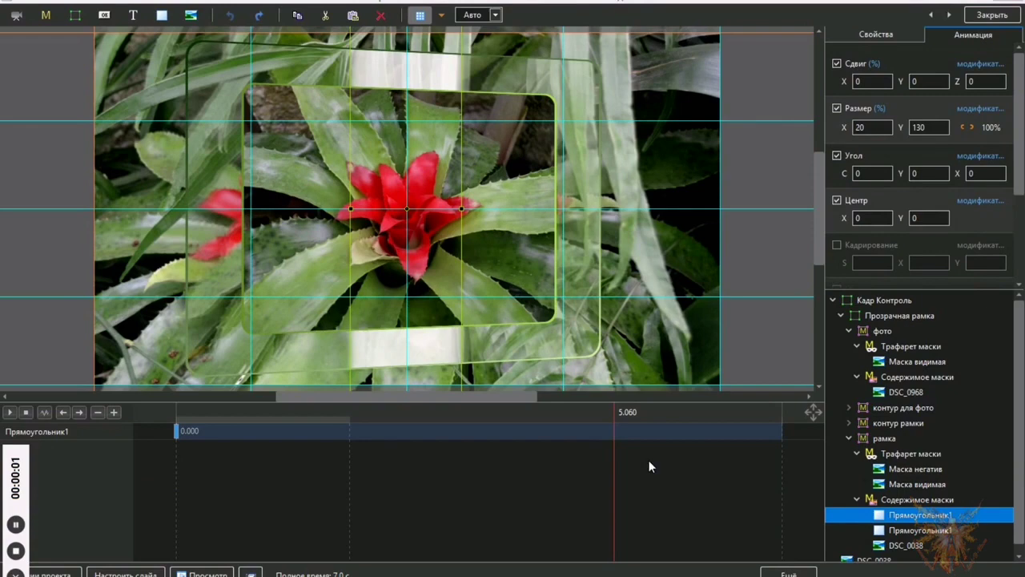
Step: Rename the white Прямоугольник1 to блик, using the Russian keyboard layout
click(875, 35)
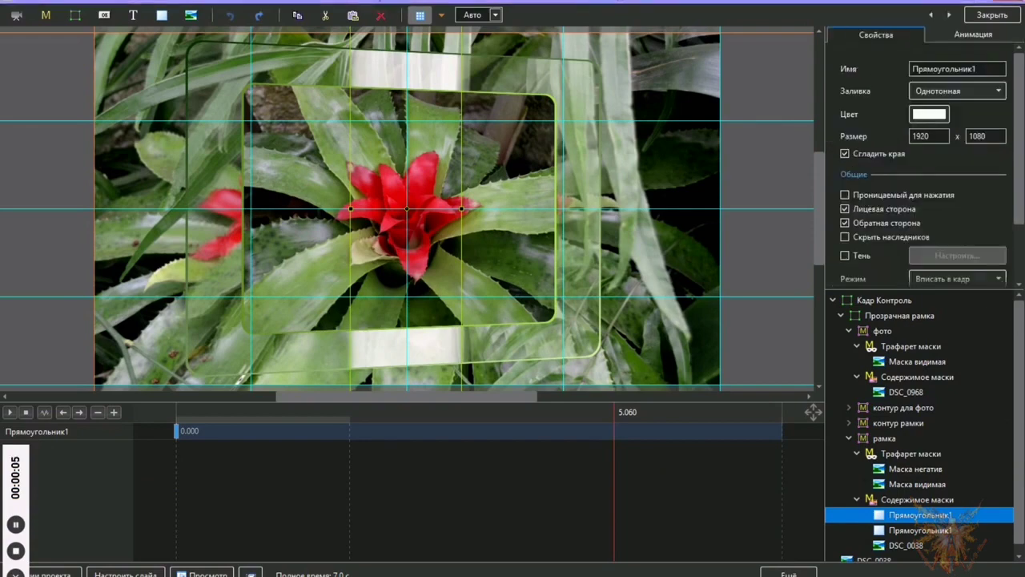
key(super+space)
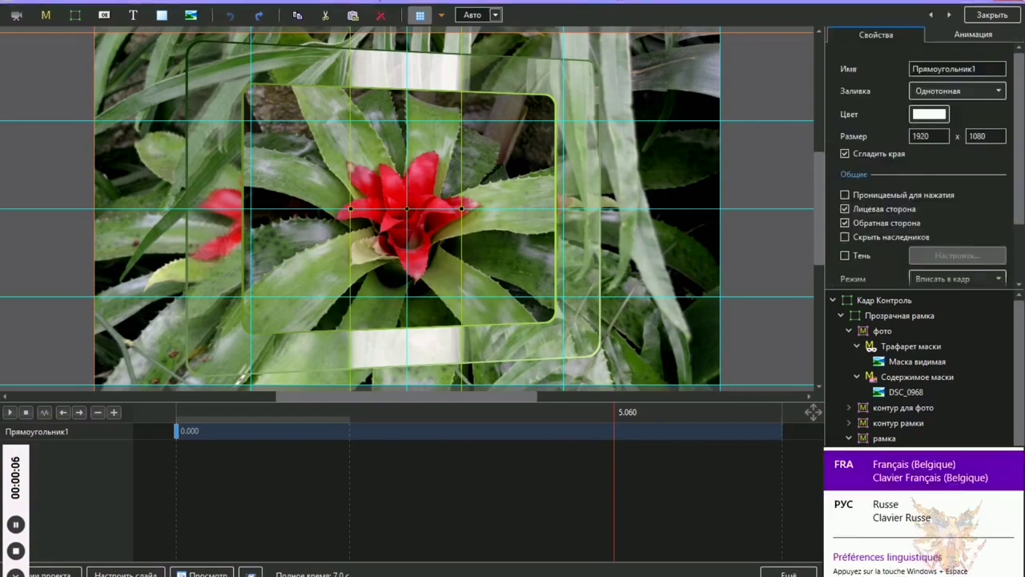
click(955, 510)
double_click(982, 69)
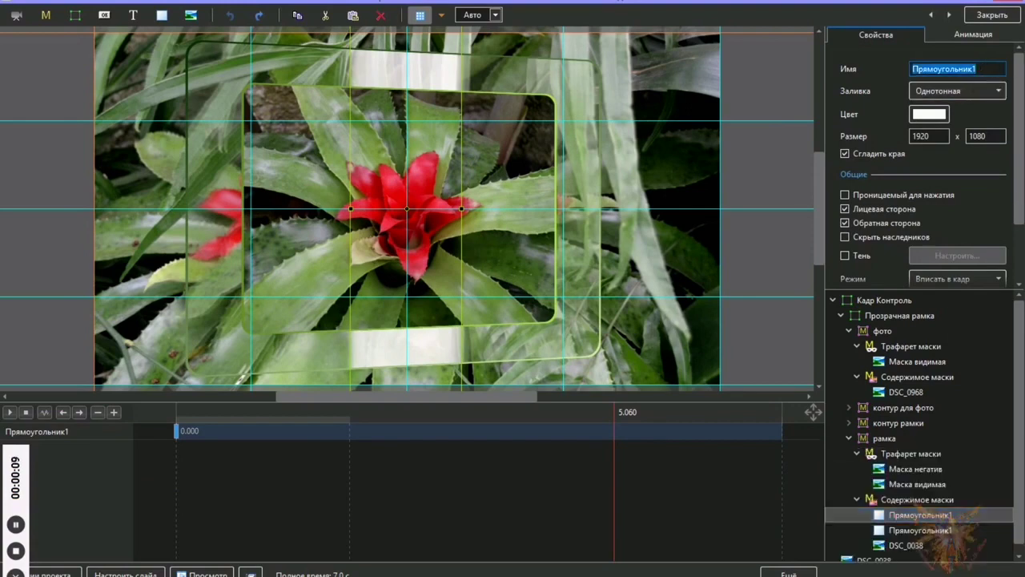
text(бл)
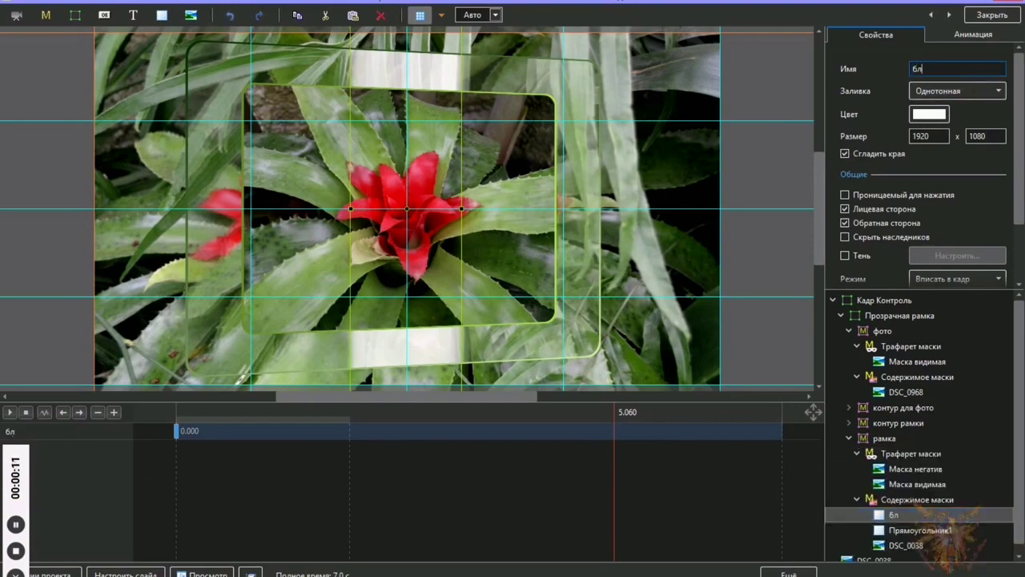
text(ик)
Step: Set the X shift of блик to -115% at the 0.000 keyframe
click(980, 36)
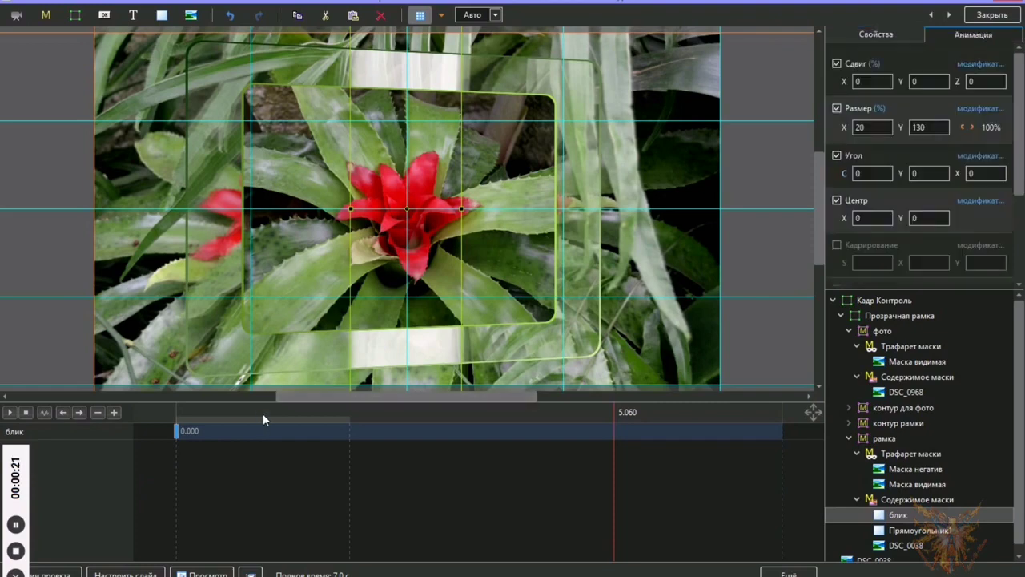
click(178, 433)
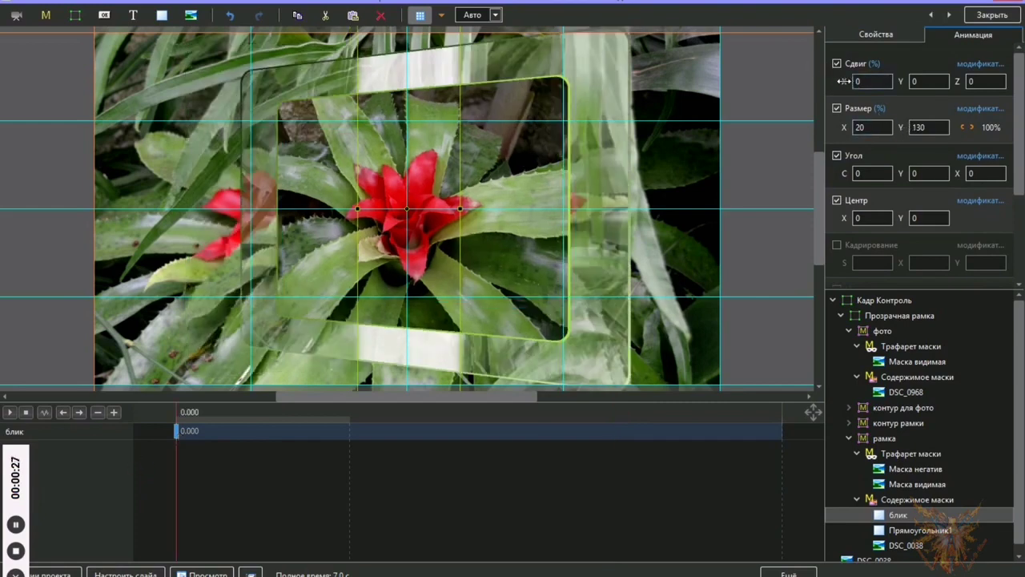
drag(843, 81, 767, 82)
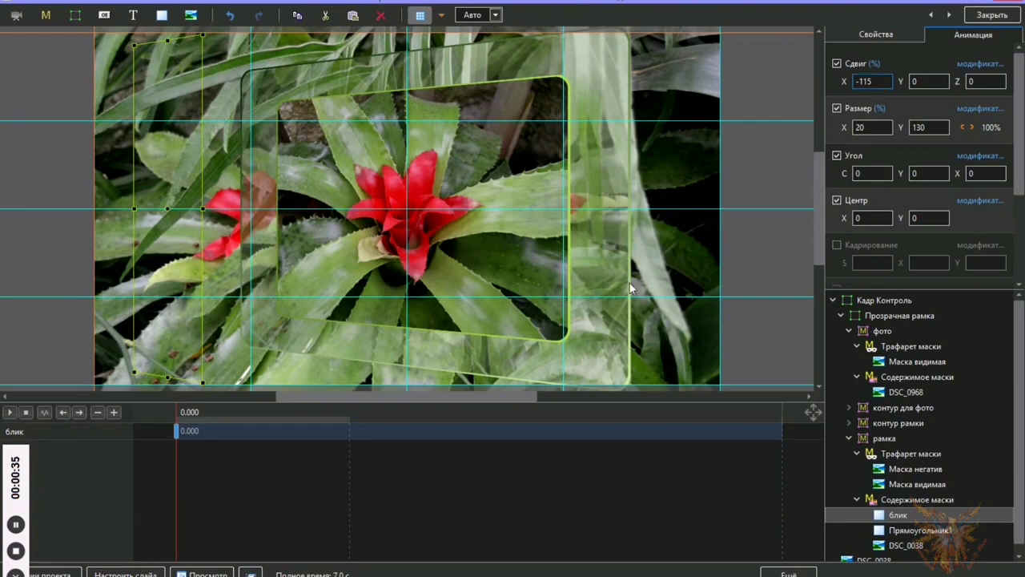
Step: Clone блик's start keyframe to 7.000 with an X shift of 115% and preview the motion from the beginning
right_click(177, 435)
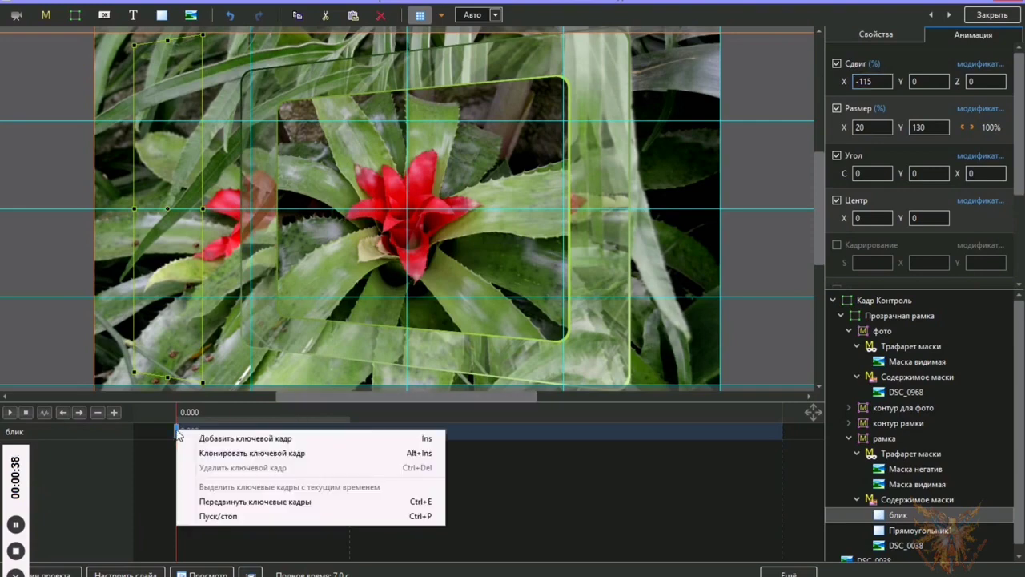
click(240, 454)
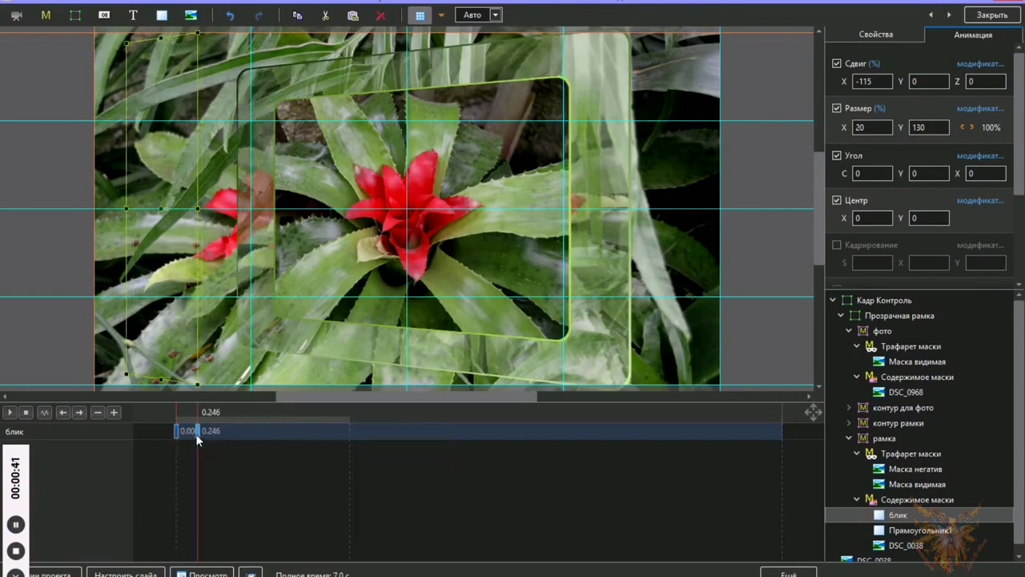
drag(197, 433, 781, 438)
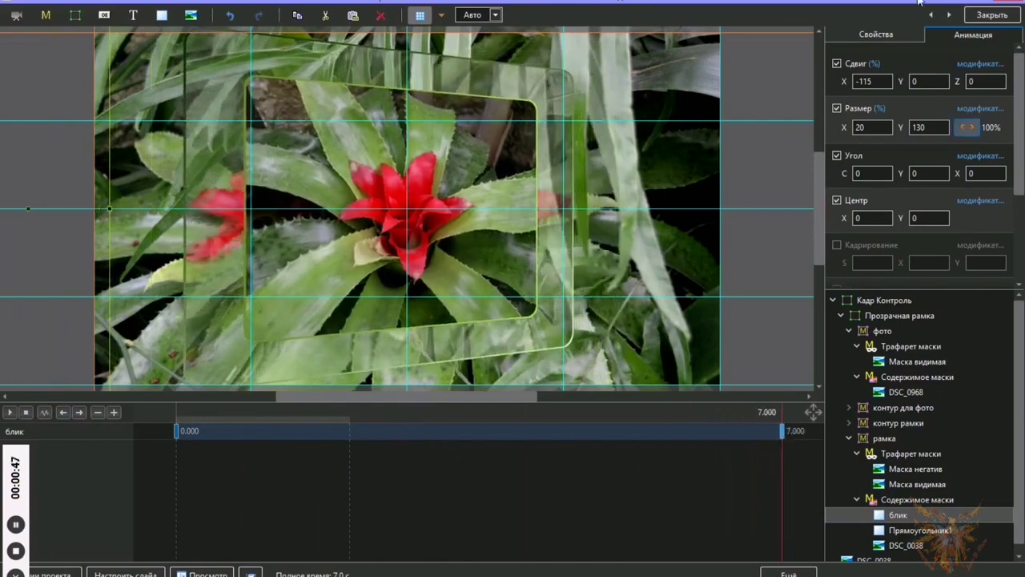
click(885, 81)
text(11)
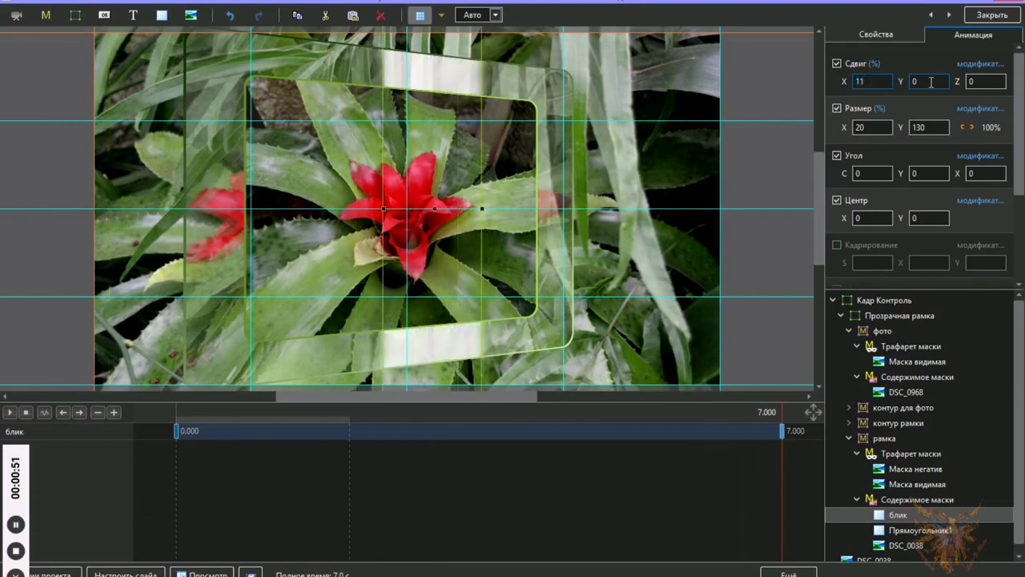
text(5)
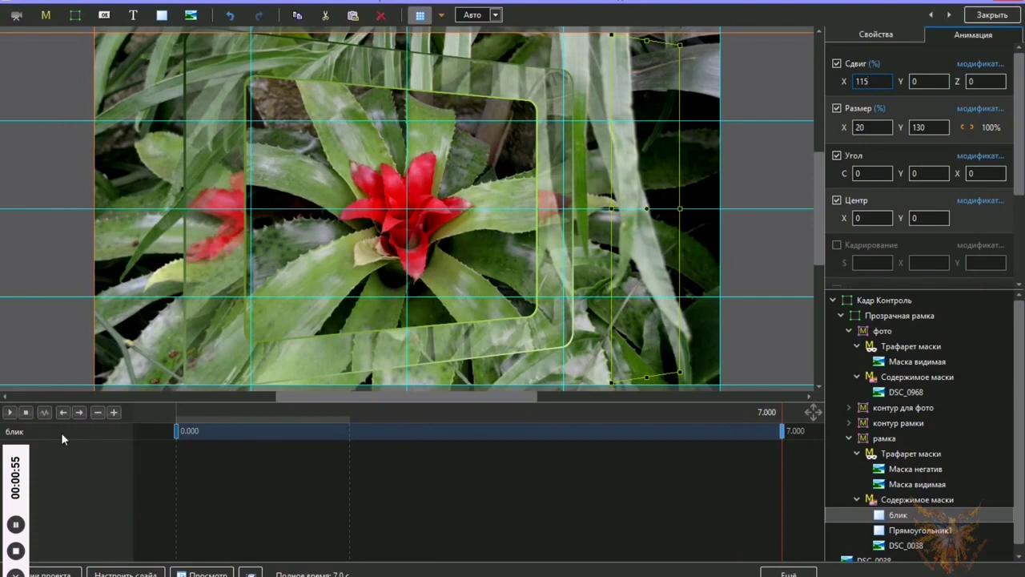
click(25, 414)
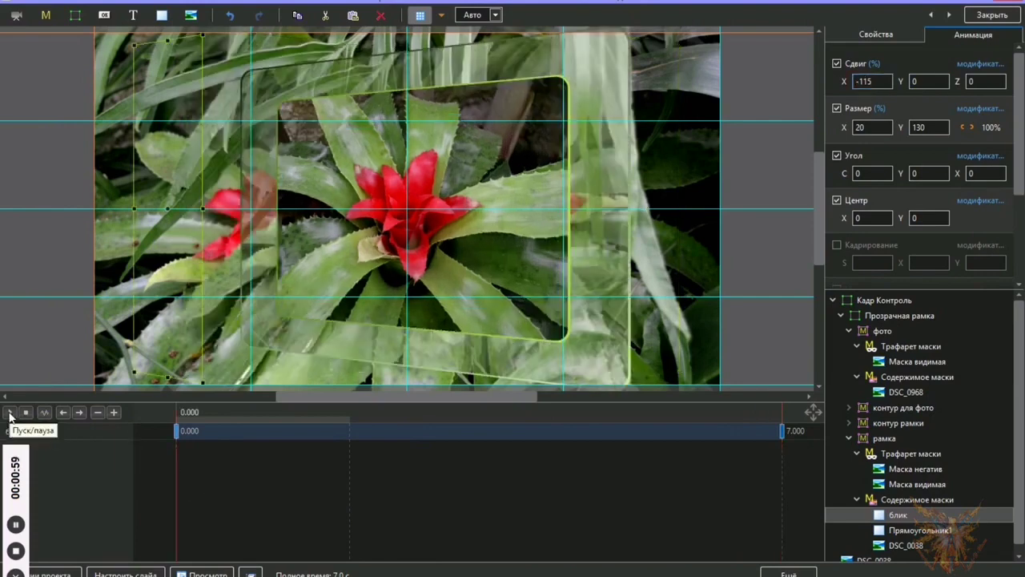
click(10, 413)
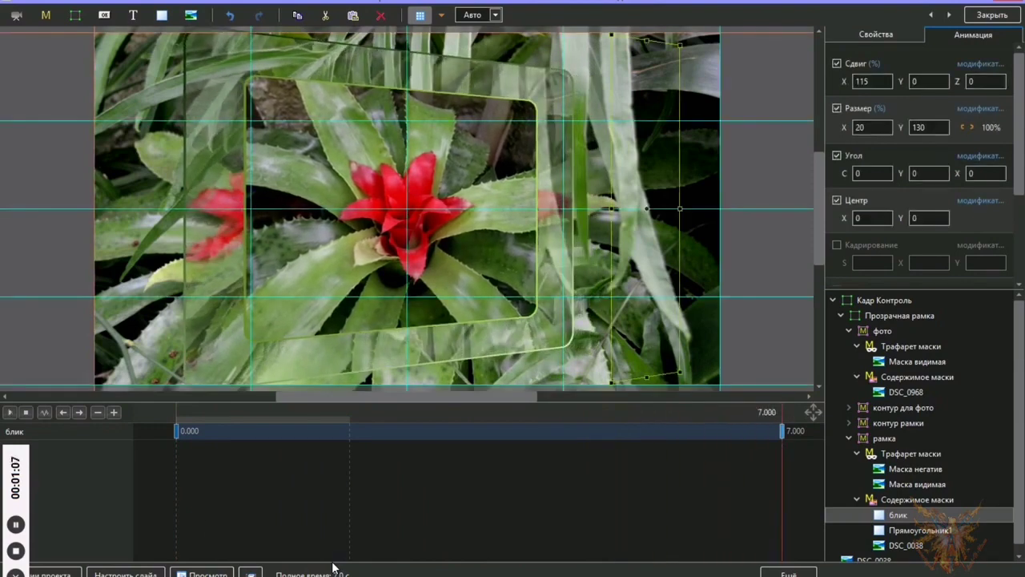
Step: Set блик's blur to 75 on both the 0.000 and 7.000 keyframes and play the animation from the start
click(177, 439)
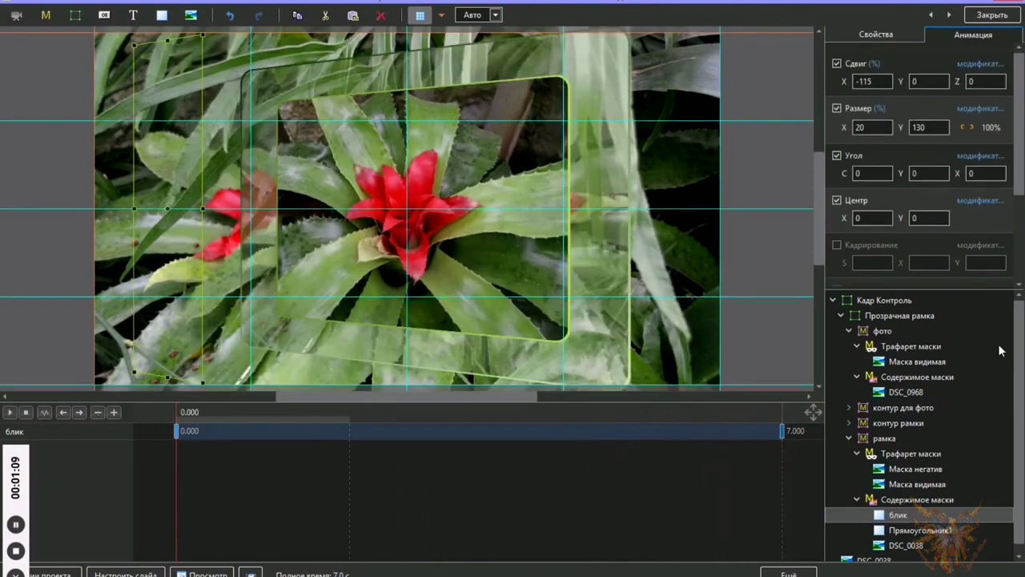
scroll(1022, 166, down, 3)
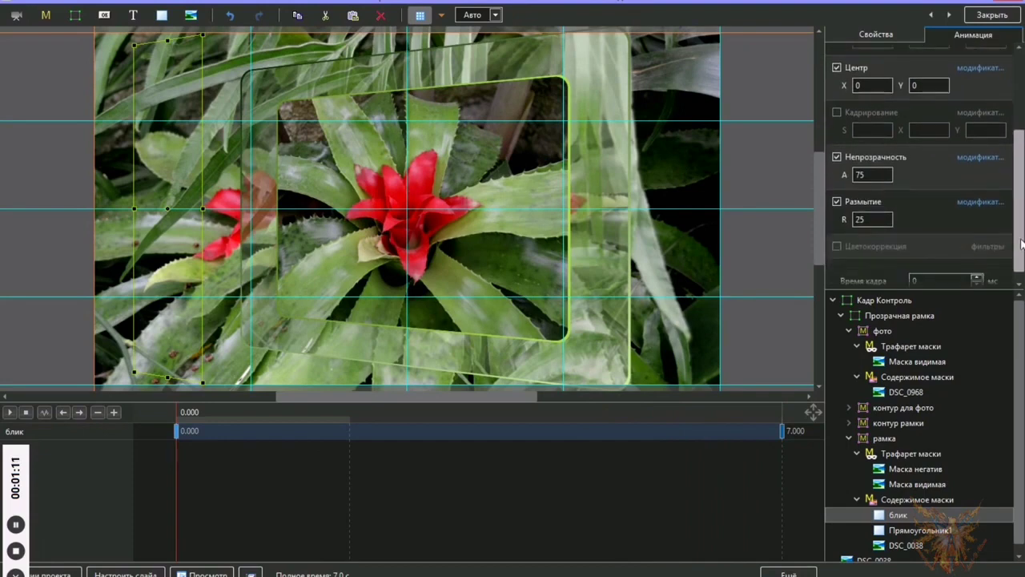
double_click(871, 220)
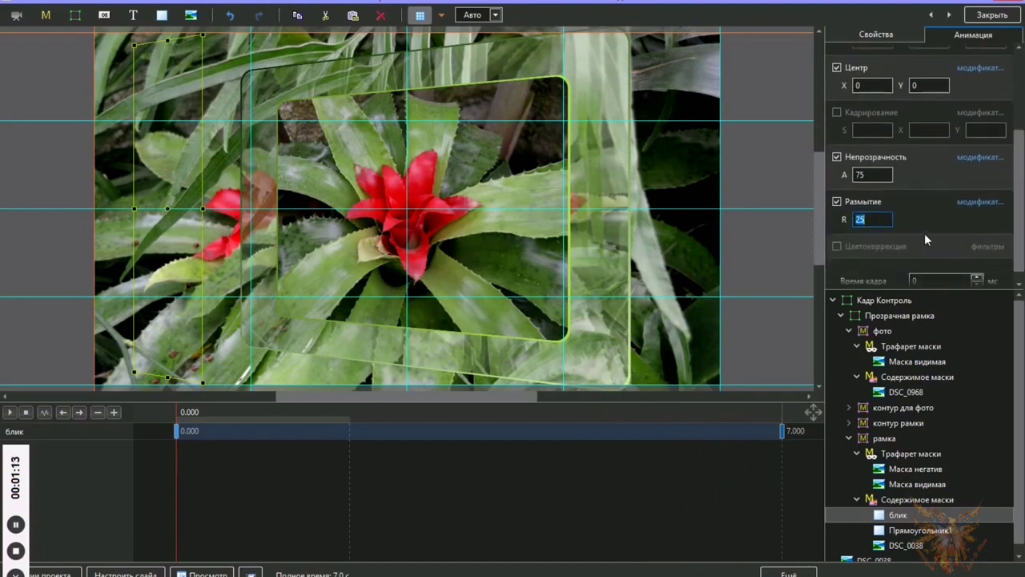
text(75)
click(782, 430)
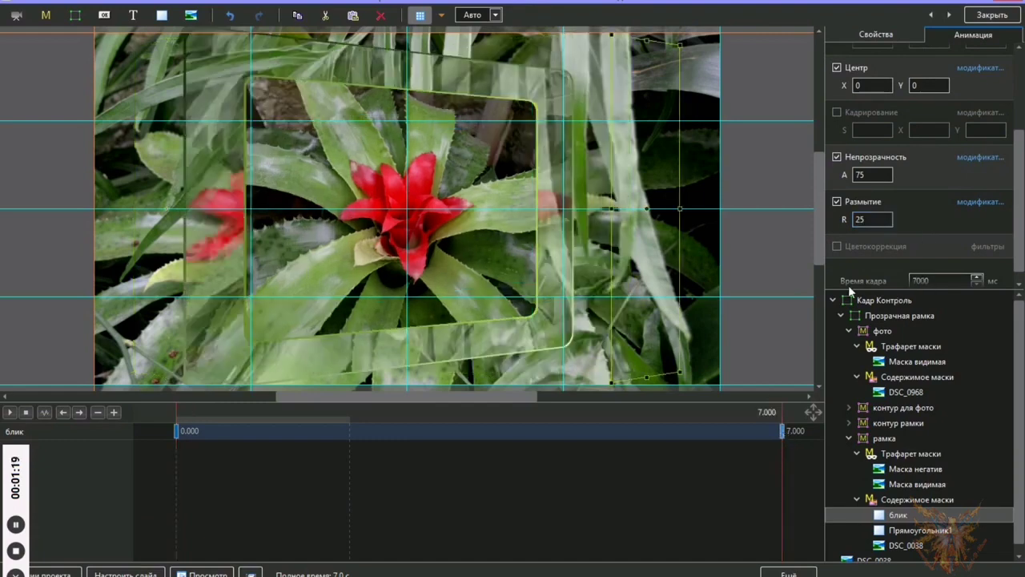
text(75)
click(176, 430)
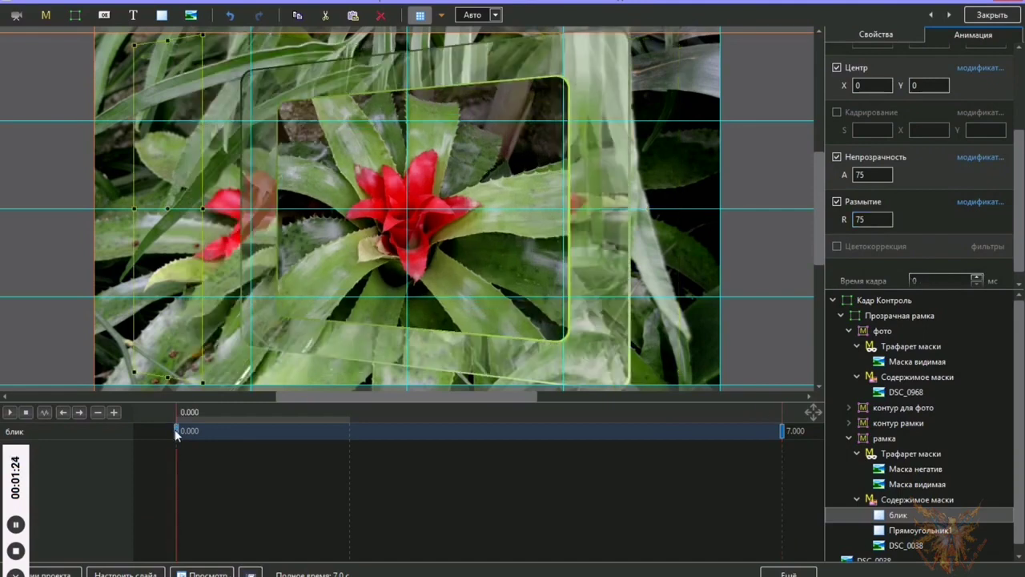
click(11, 412)
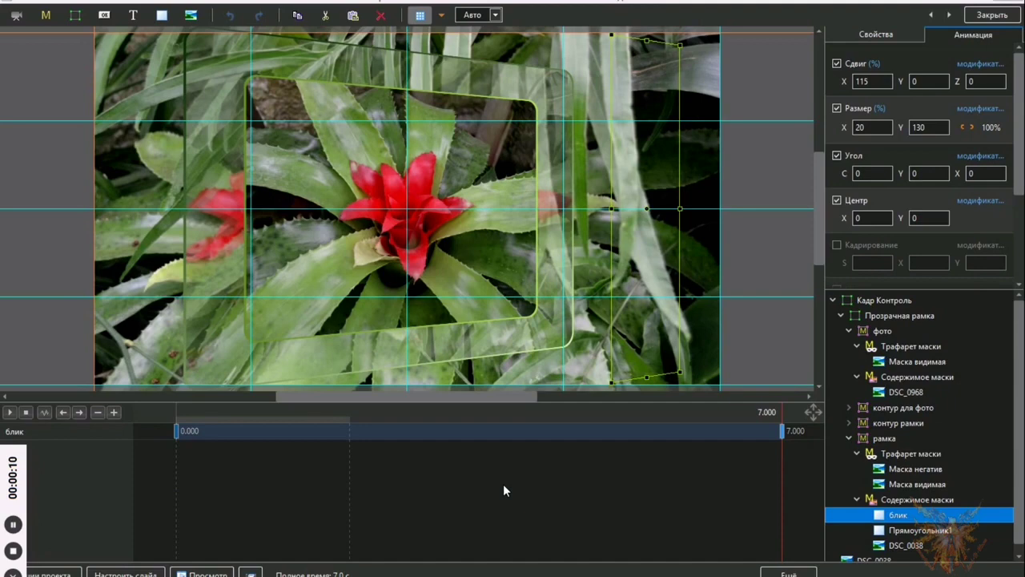
Step: Copy the контур для фото mask and paste the duplicate into the Прозрачная рамка frame
click(850, 439)
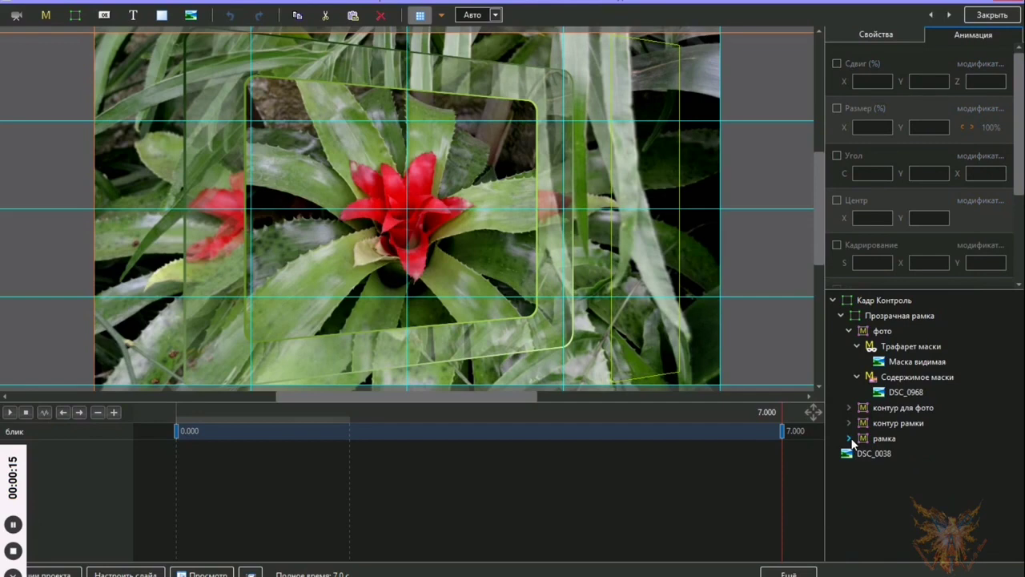
click(848, 329)
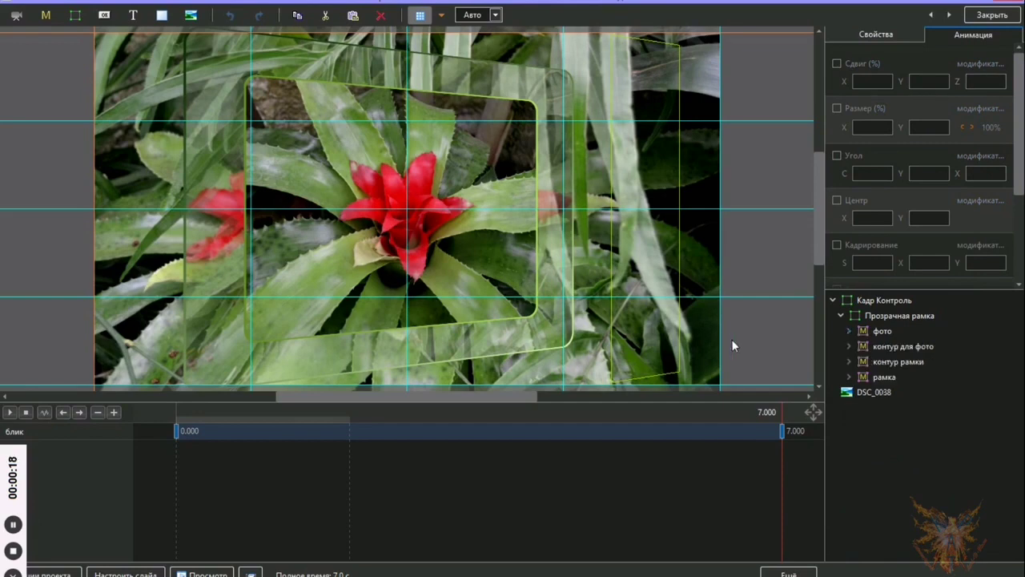
double_click(904, 348)
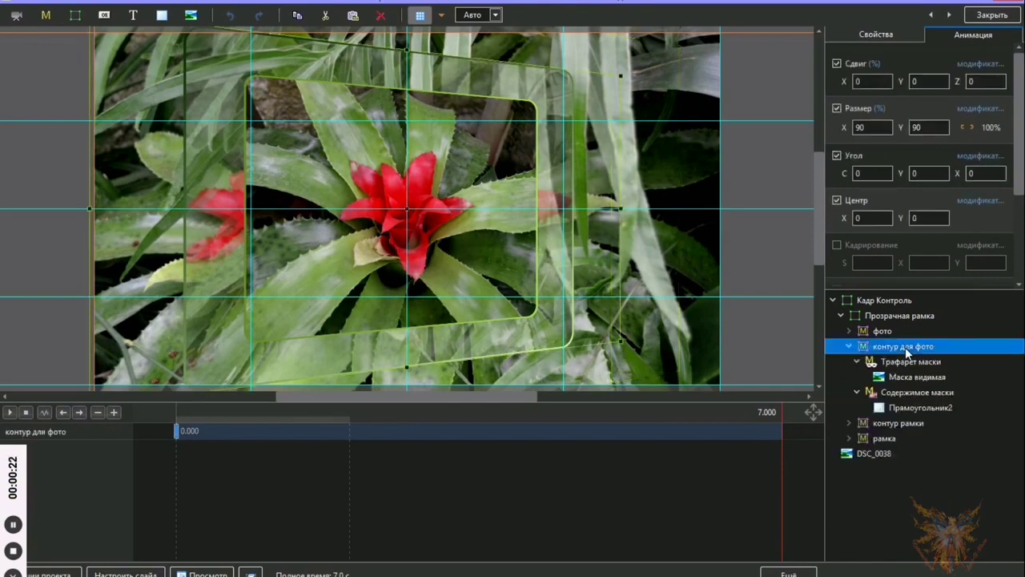
right_click(907, 352)
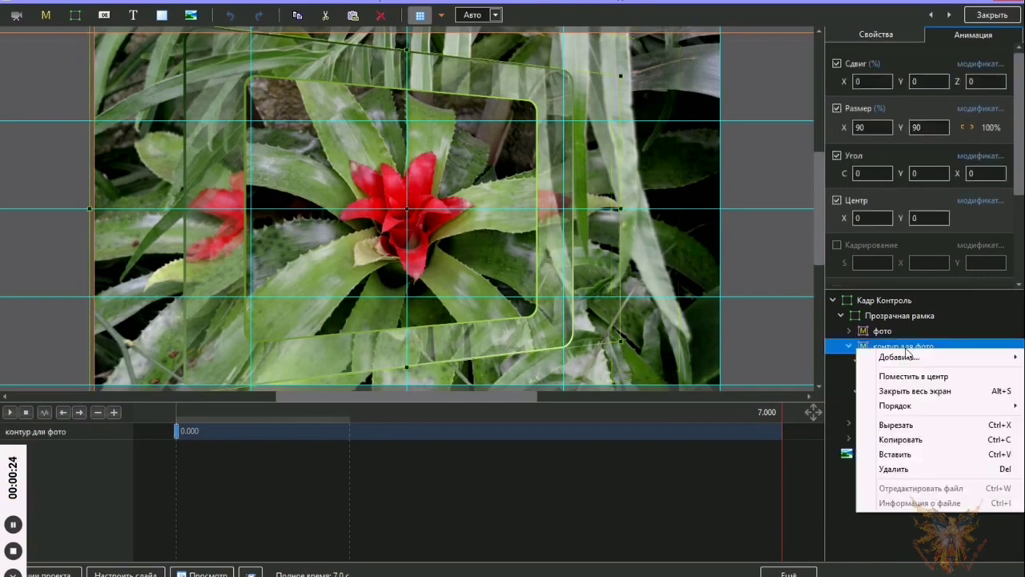
click(902, 439)
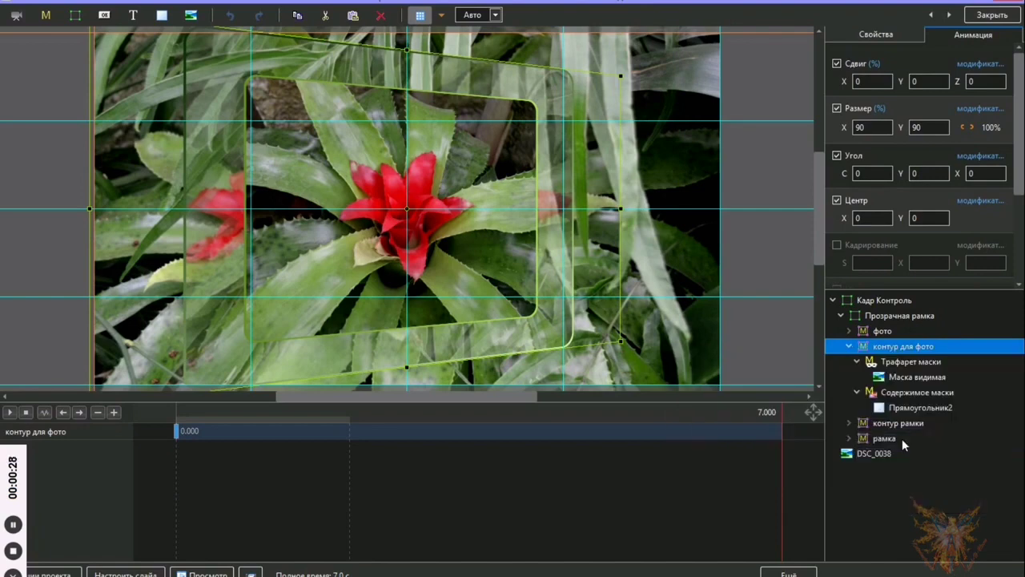
click(902, 315)
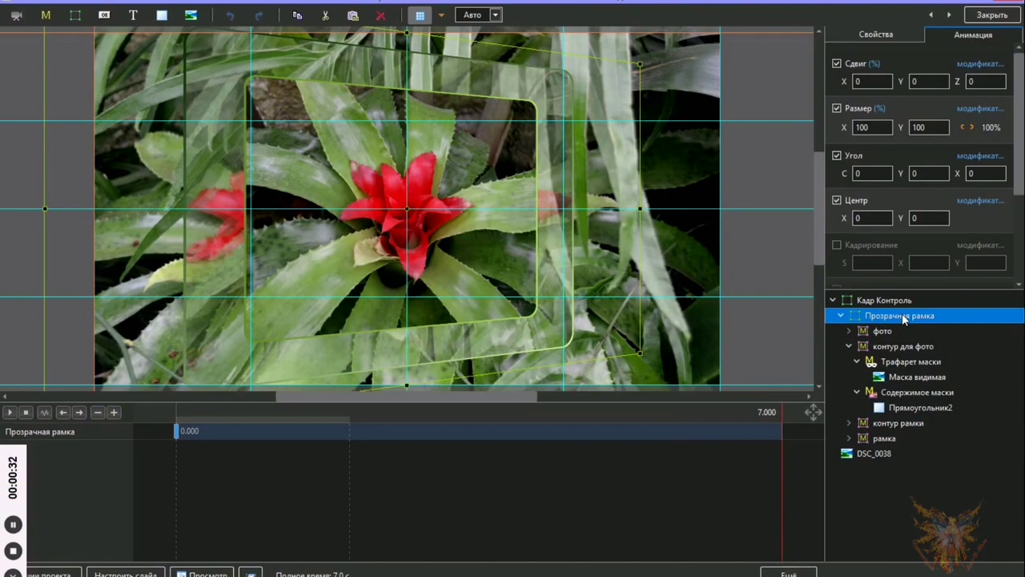
right_click(902, 315)
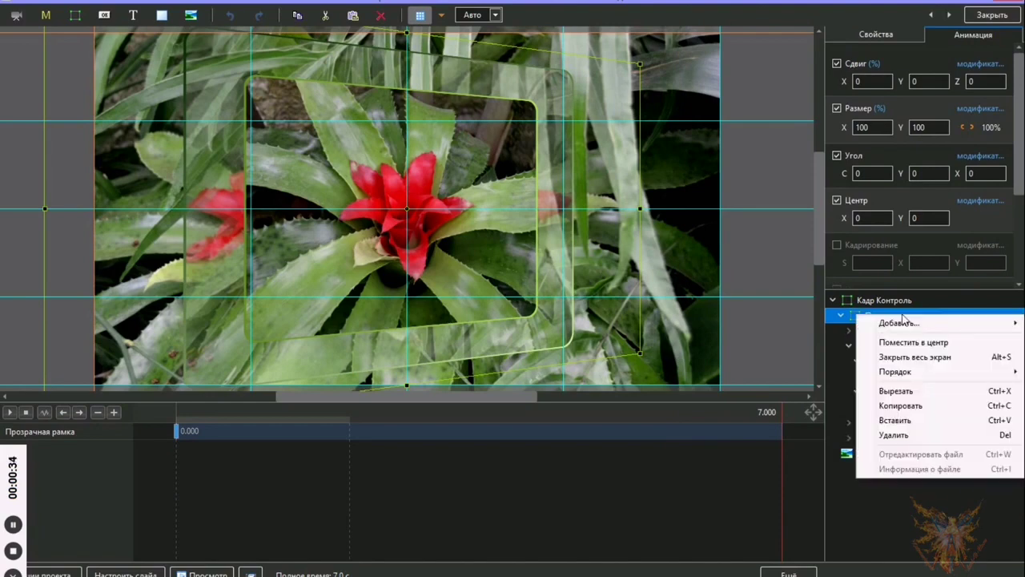
click(911, 420)
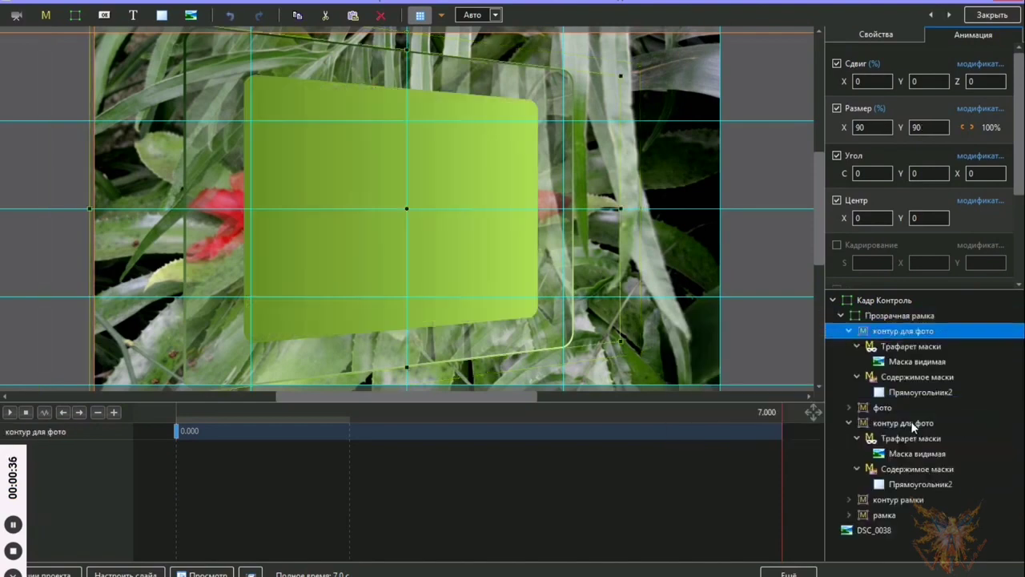
click(13, 553)
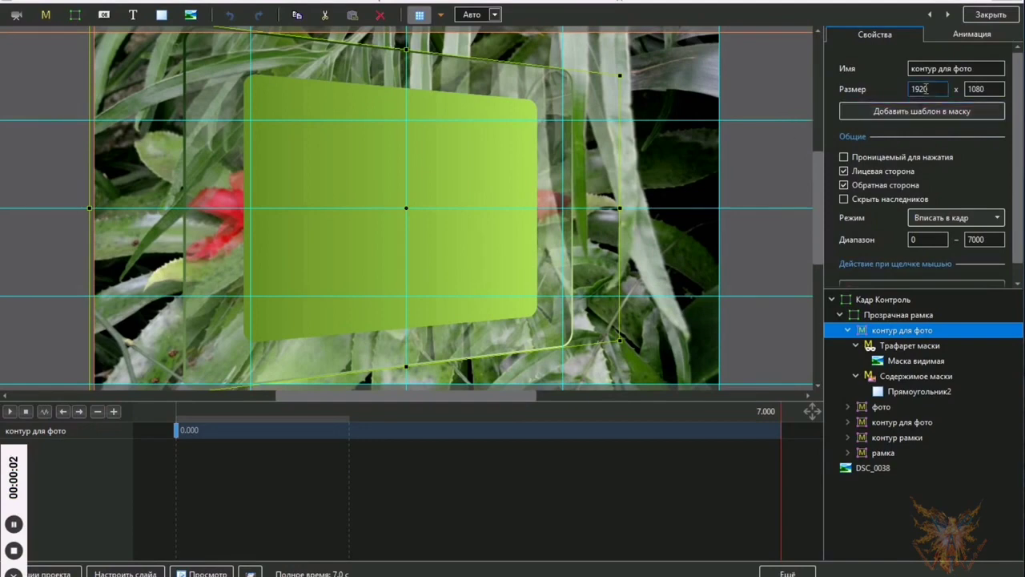
Step: Rename the pasted контур для фото mask to тень для фото
click(933, 69)
click(939, 69)
drag(940, 69, 887, 71)
text(тень)
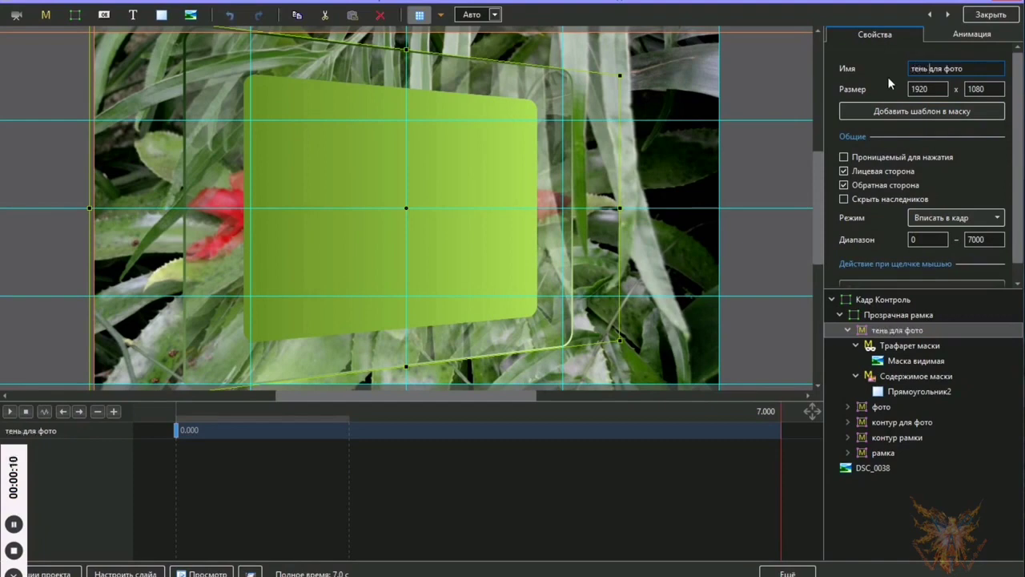
Step: Give Прямоугольник2 inside the тень для фото mask a solid (Однотонная) fill in near-black 060A00
click(912, 392)
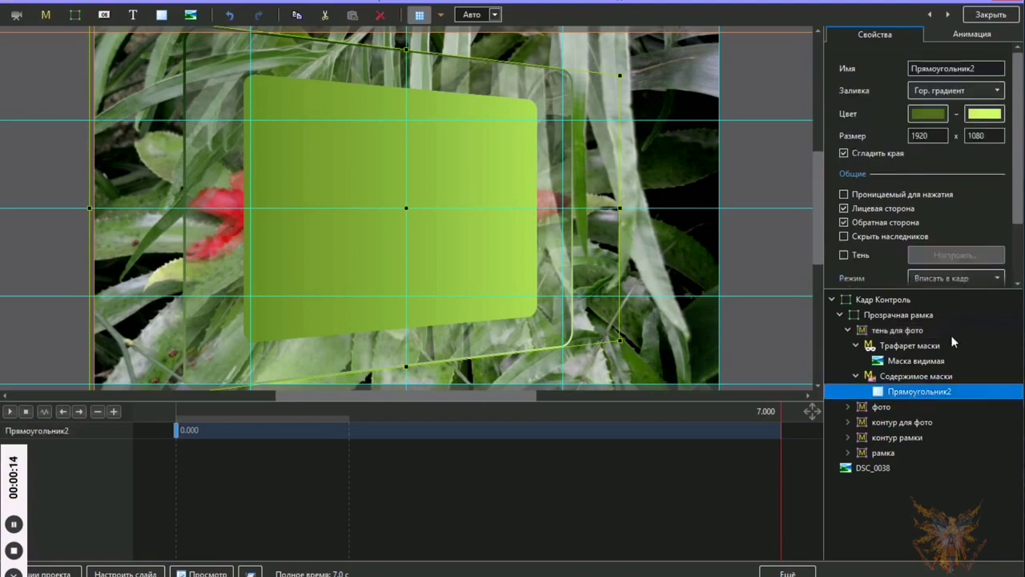
click(994, 91)
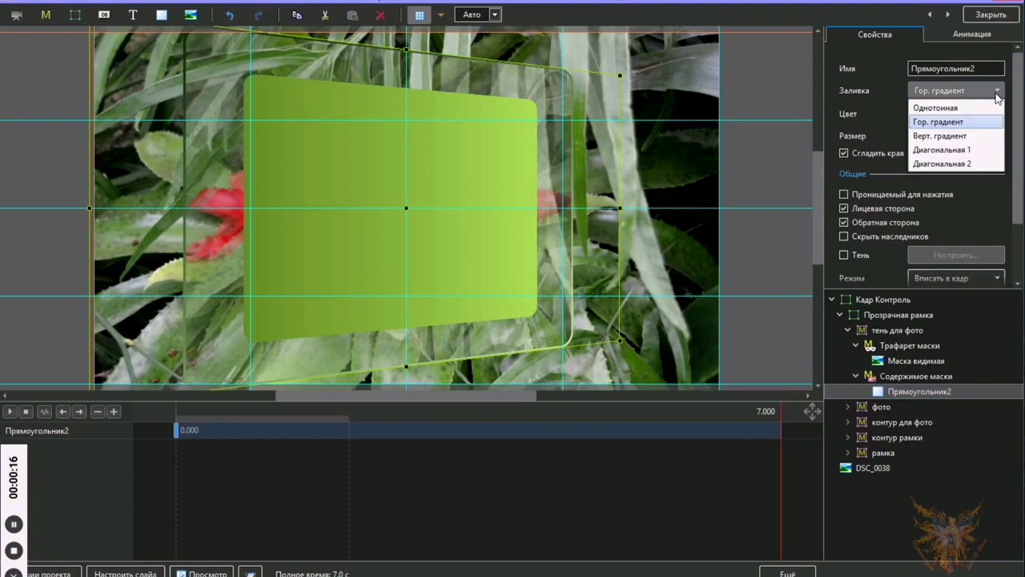
click(961, 108)
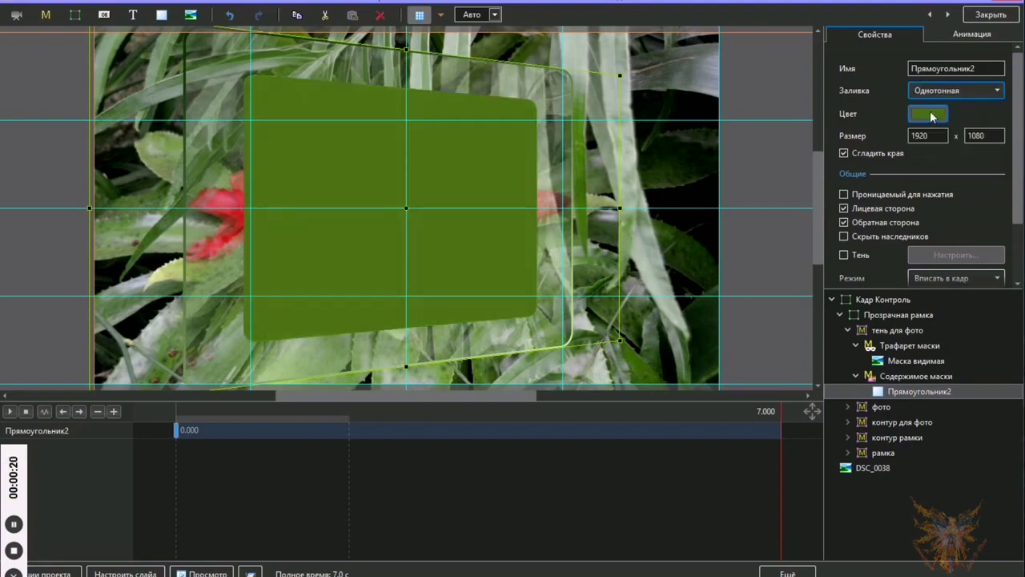
click(929, 115)
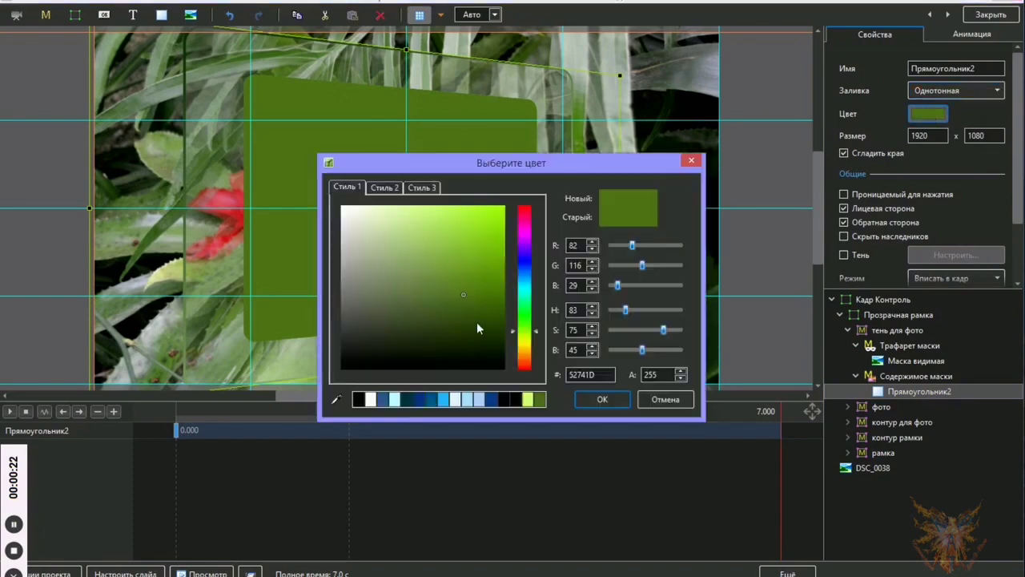
drag(480, 330, 506, 364)
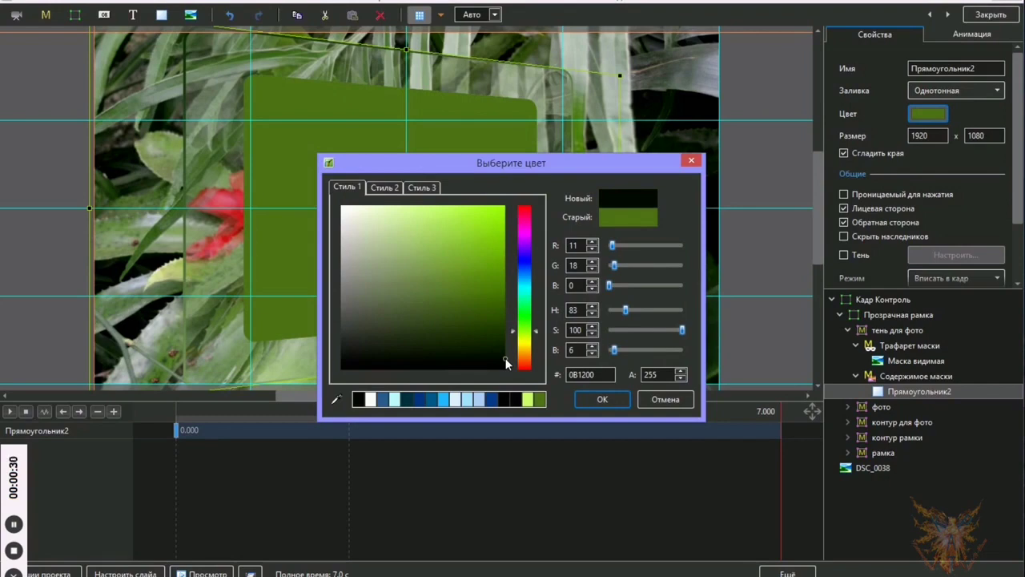
drag(504, 357, 505, 361)
click(505, 363)
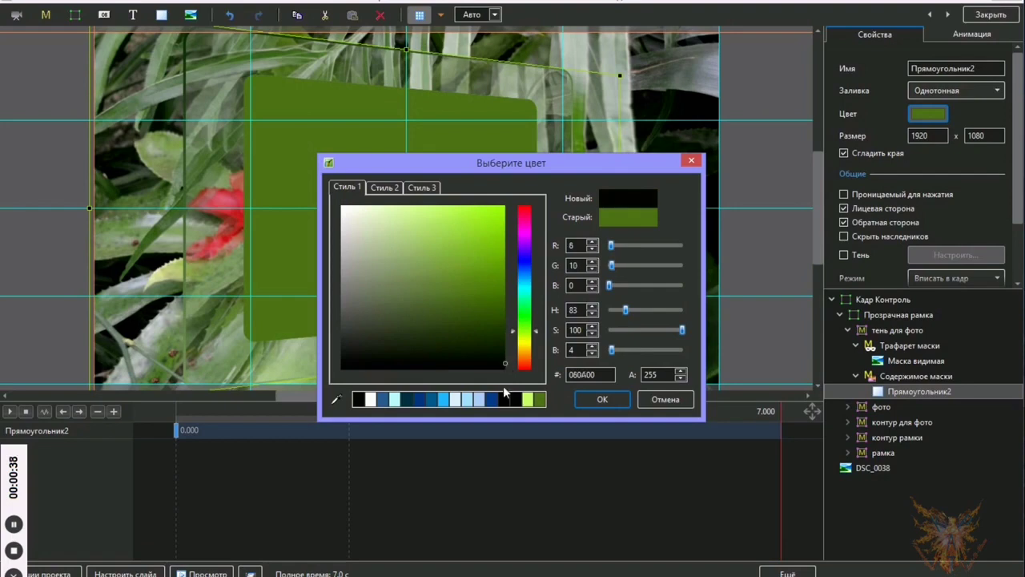
click(601, 401)
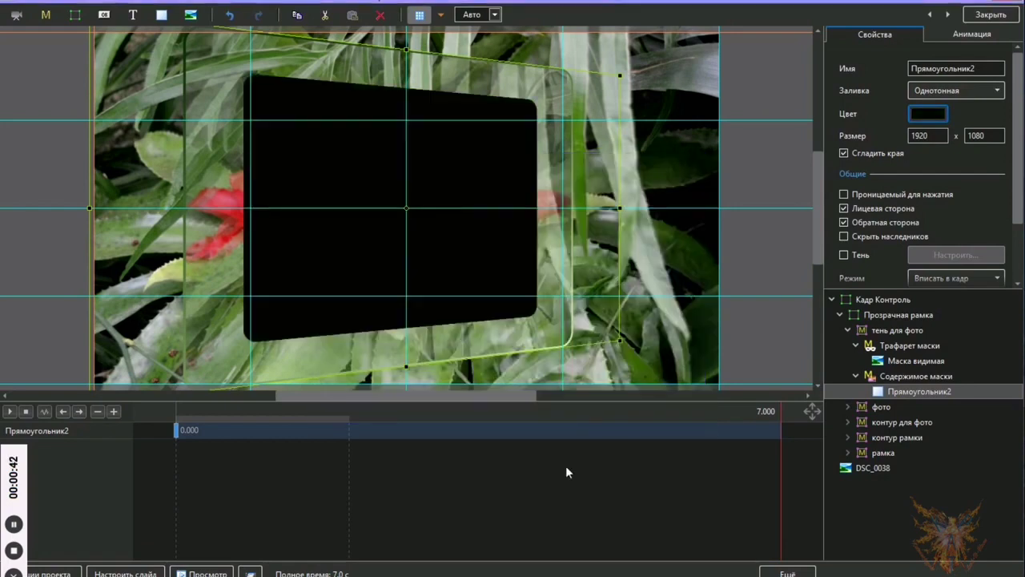
Step: Copy Маска видимая from the тень для фото mask and paste the duplicate into the same Трафарет маски
right_click(918, 392)
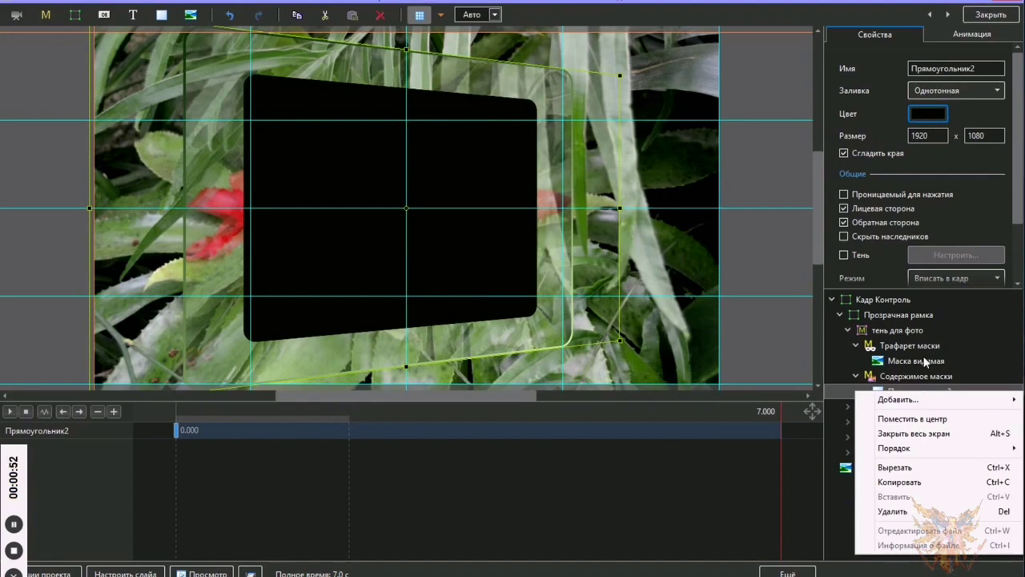
click(924, 361)
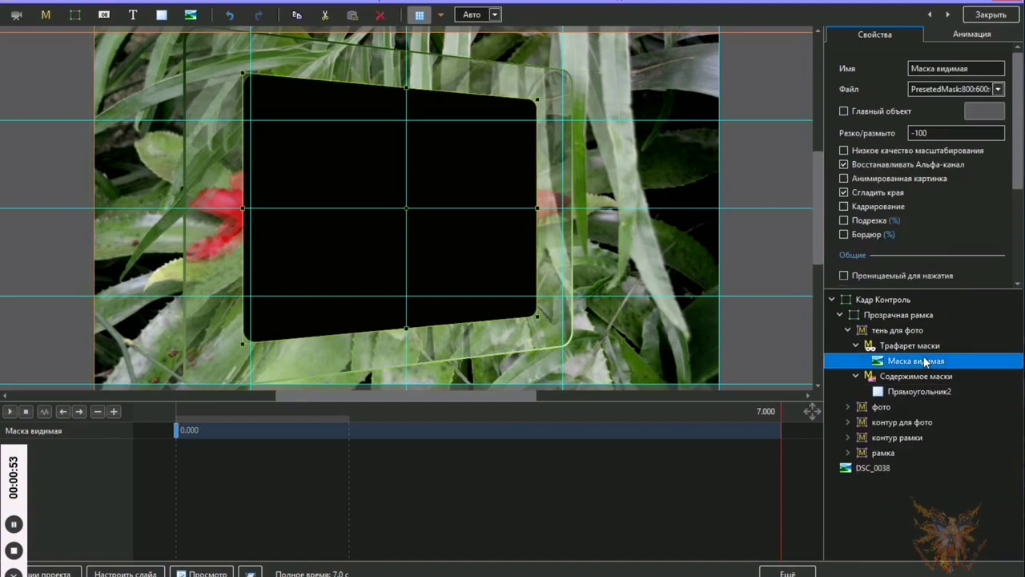
click(176, 432)
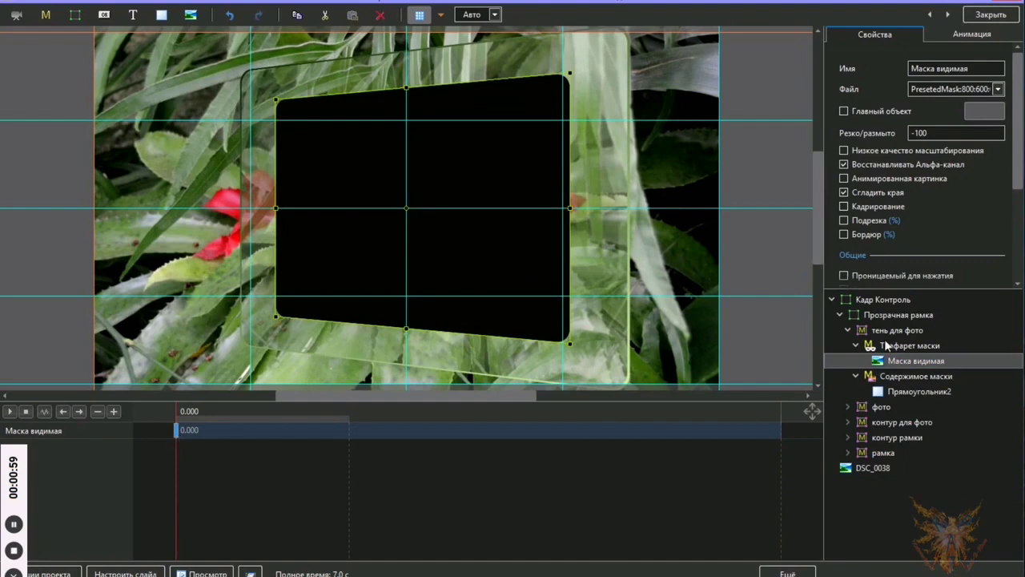
right_click(932, 365)
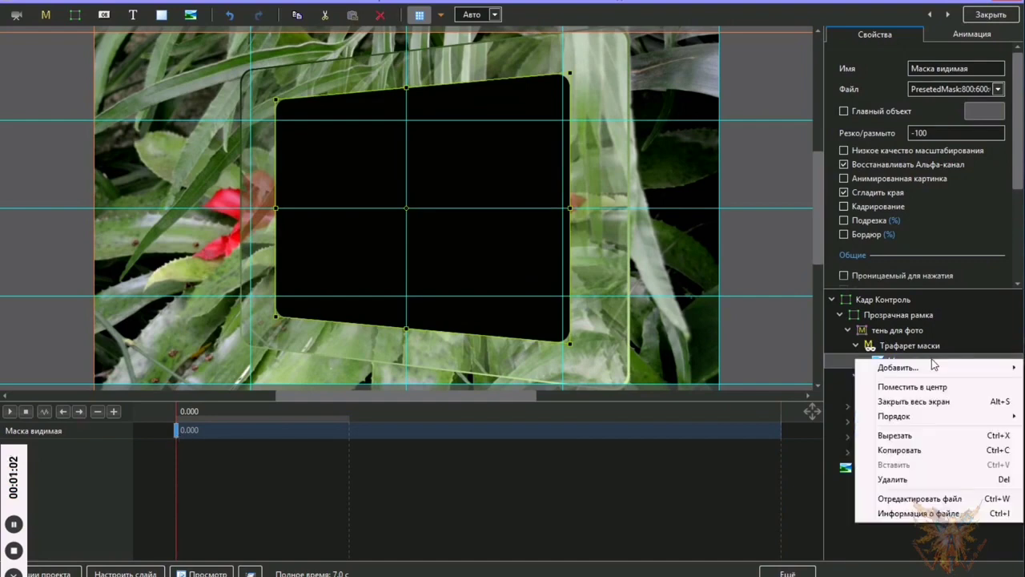
click(903, 450)
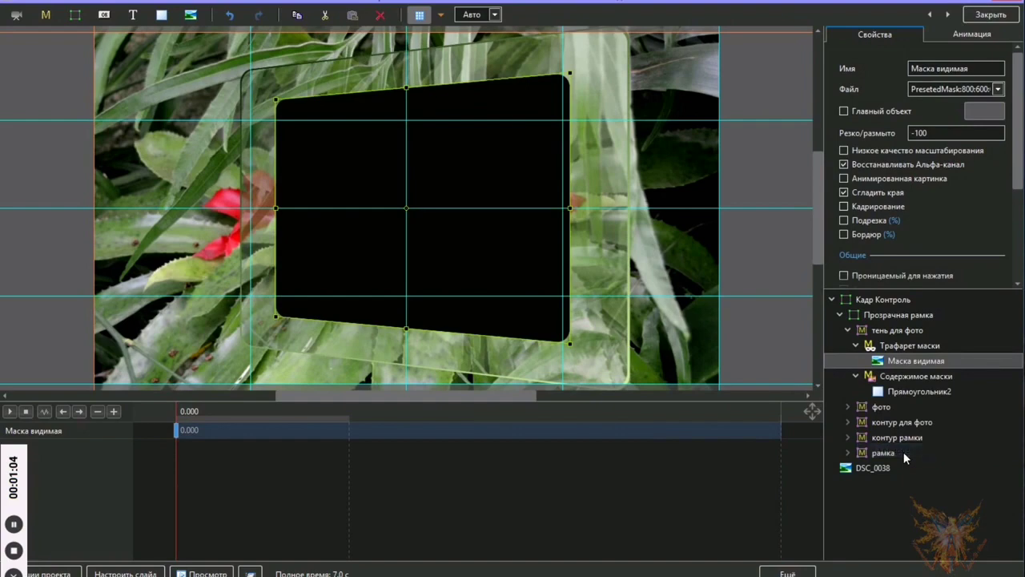
click(926, 347)
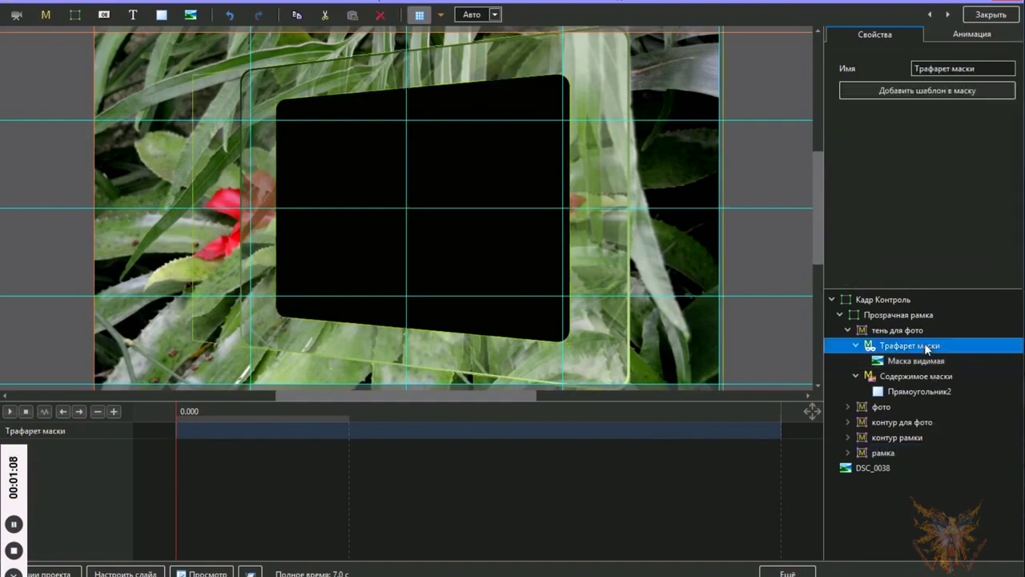
right_click(926, 347)
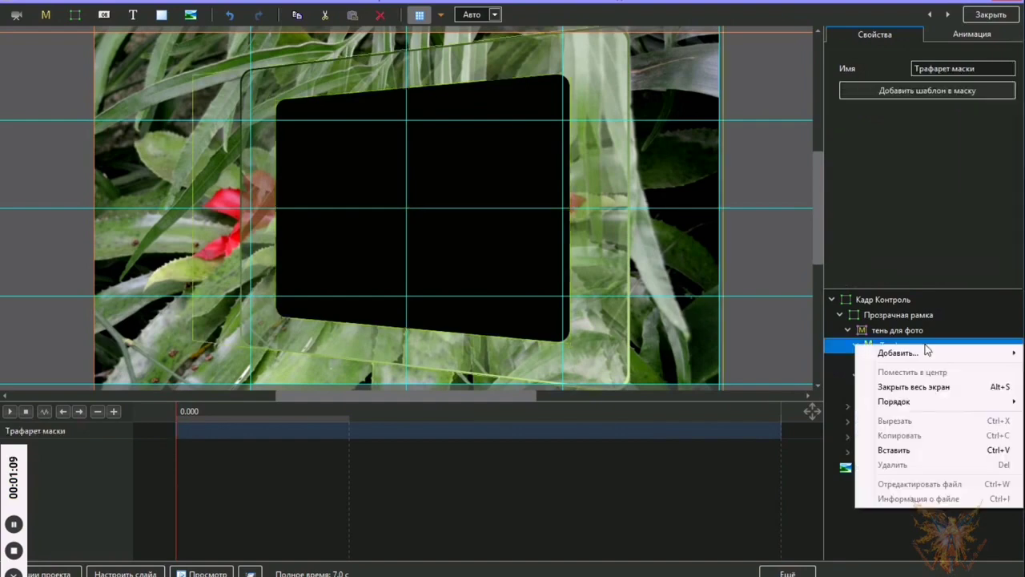
click(902, 451)
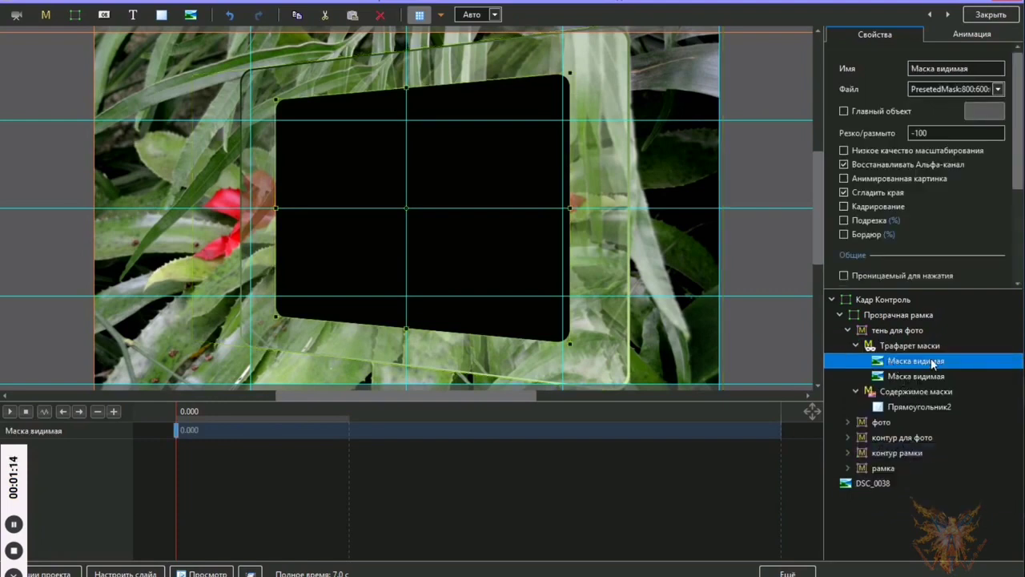
Step: Rename the upper Маска видимая copy in the stencil to Маска негатив
click(945, 68)
click(935, 71)
drag(936, 71, 968, 71)
key(BackSpace)
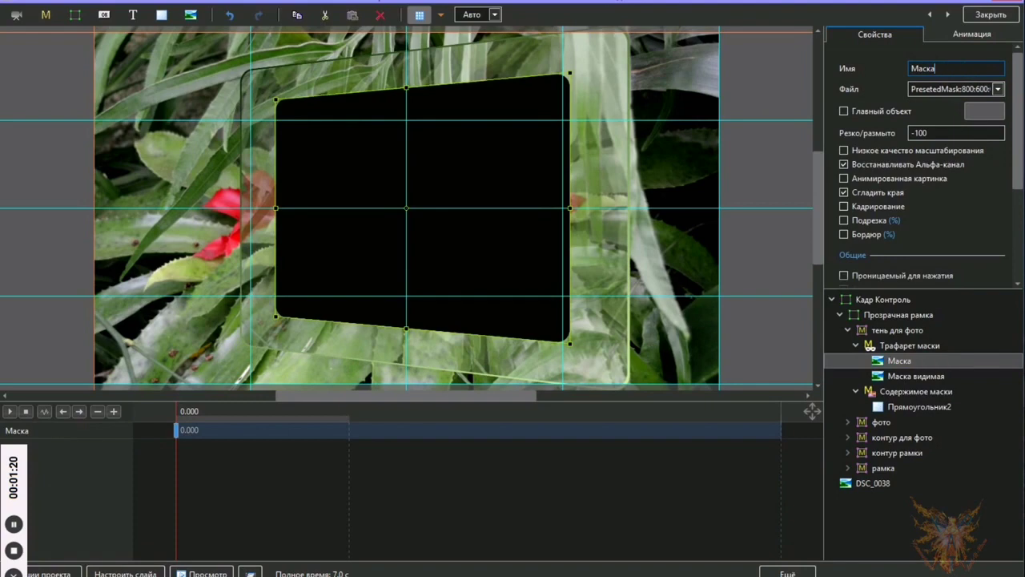
text(негатив)
Step: Apply the Негатив colour-correction filter to Маска негатив
click(969, 33)
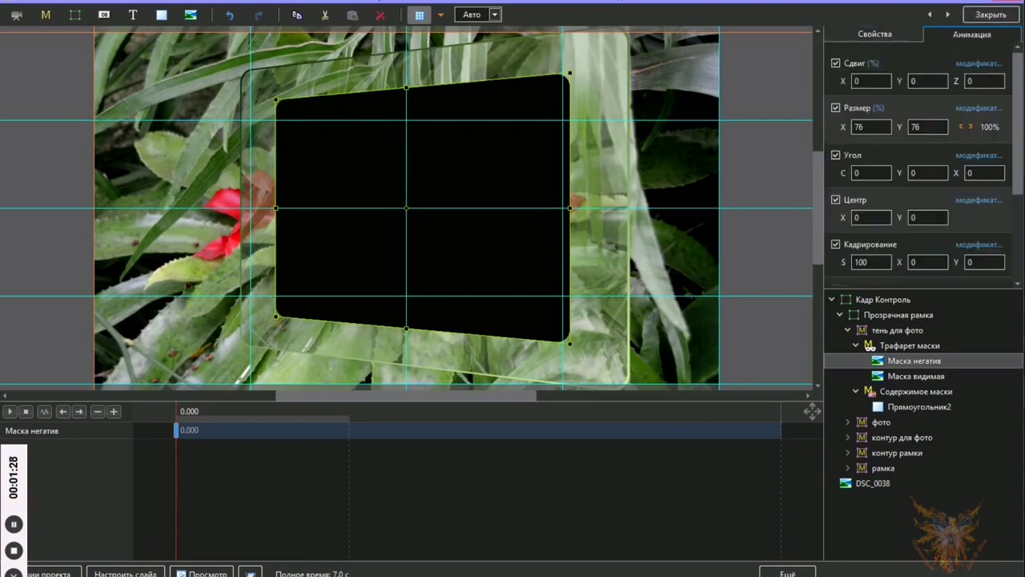
drag(1014, 166, 1021, 241)
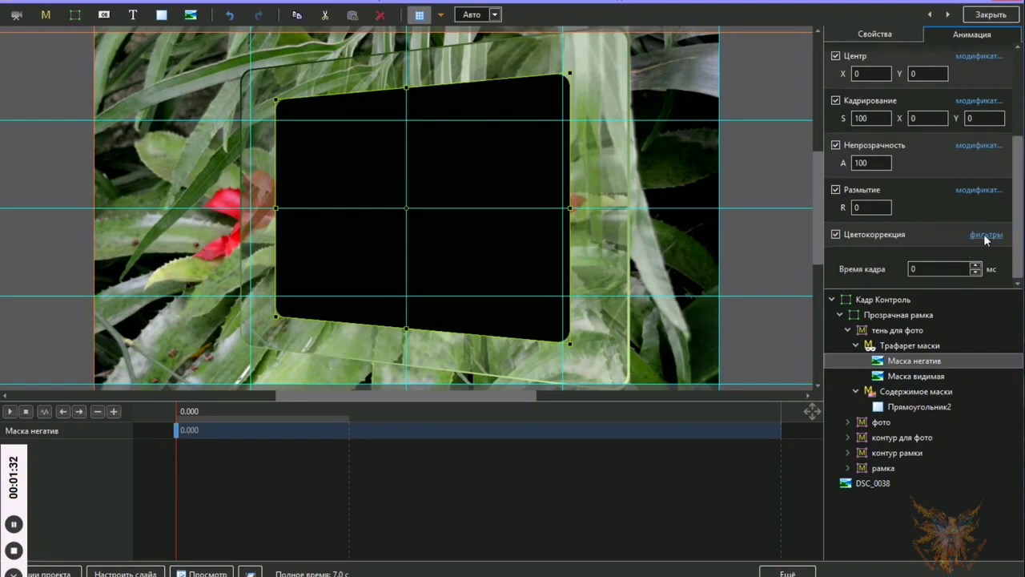
click(985, 236)
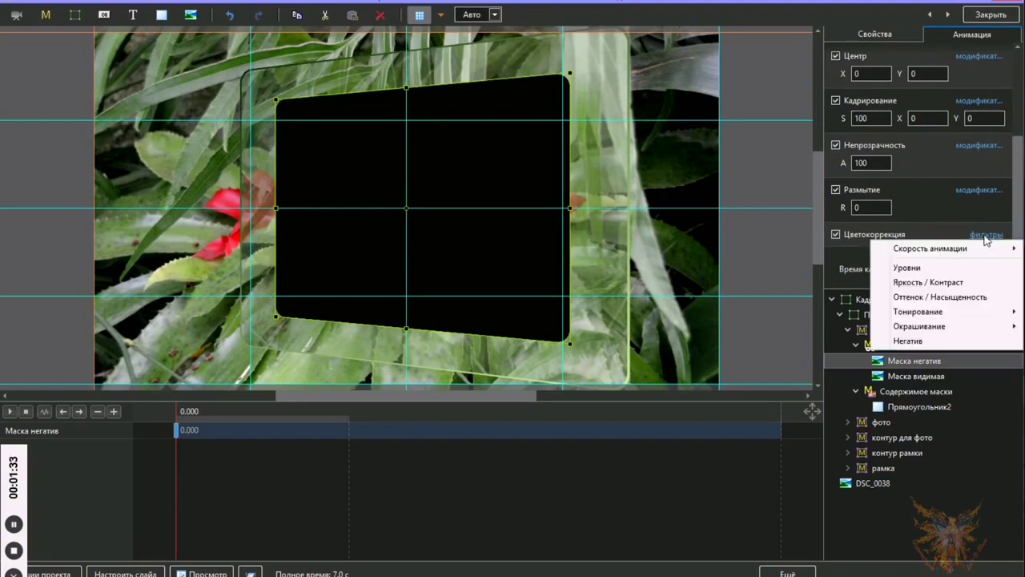
click(916, 342)
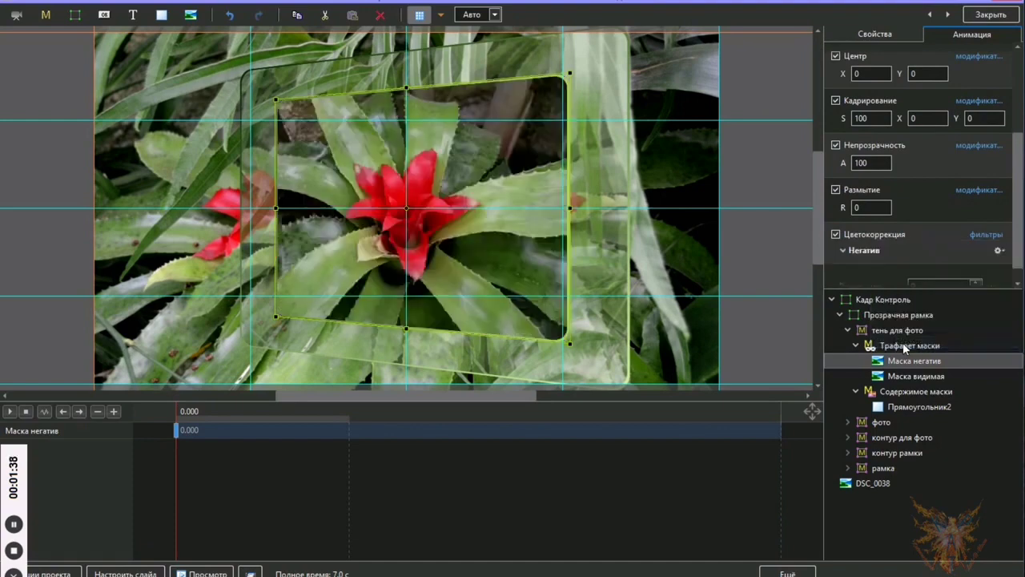
Step: Reduce the size of Маска негатив to 73% in both X and Y
drag(1017, 218, 1017, 129)
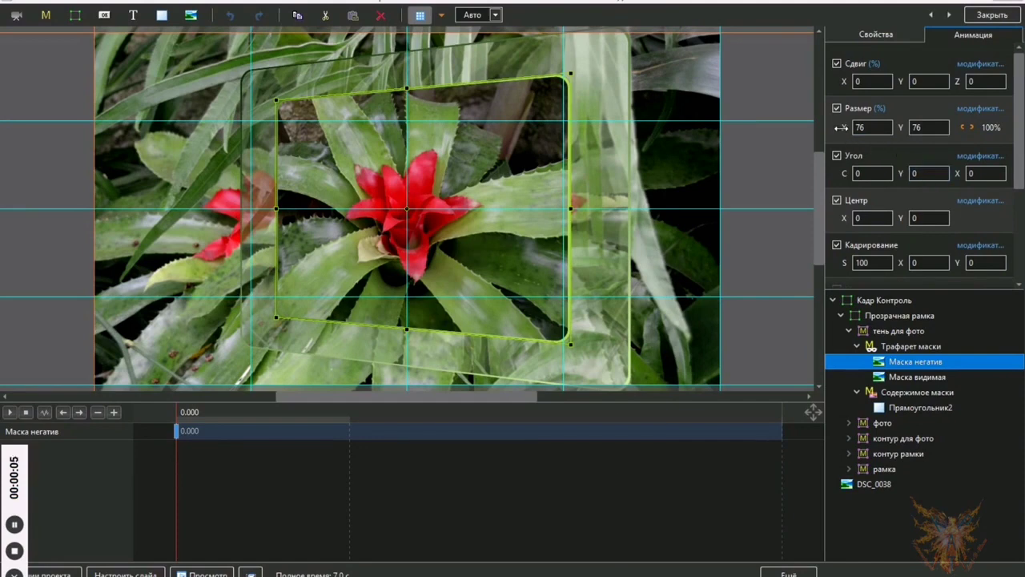
drag(840, 127, 838, 128)
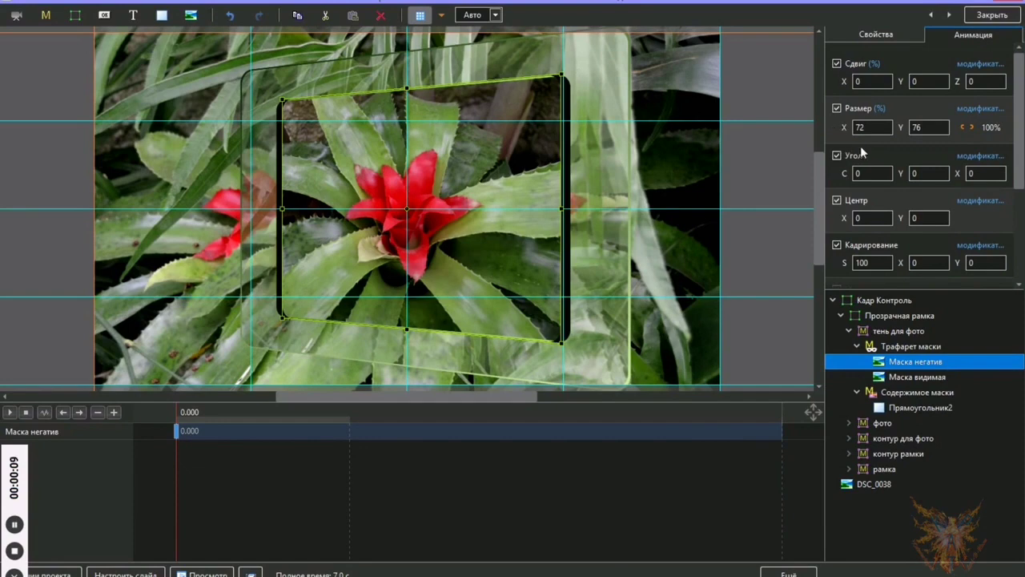
click(873, 128)
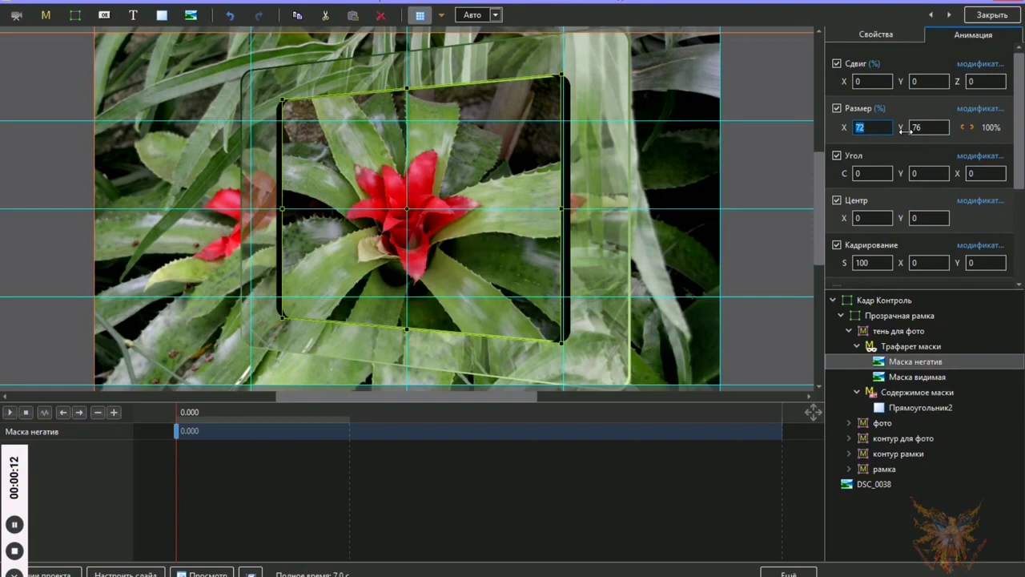
text(73)
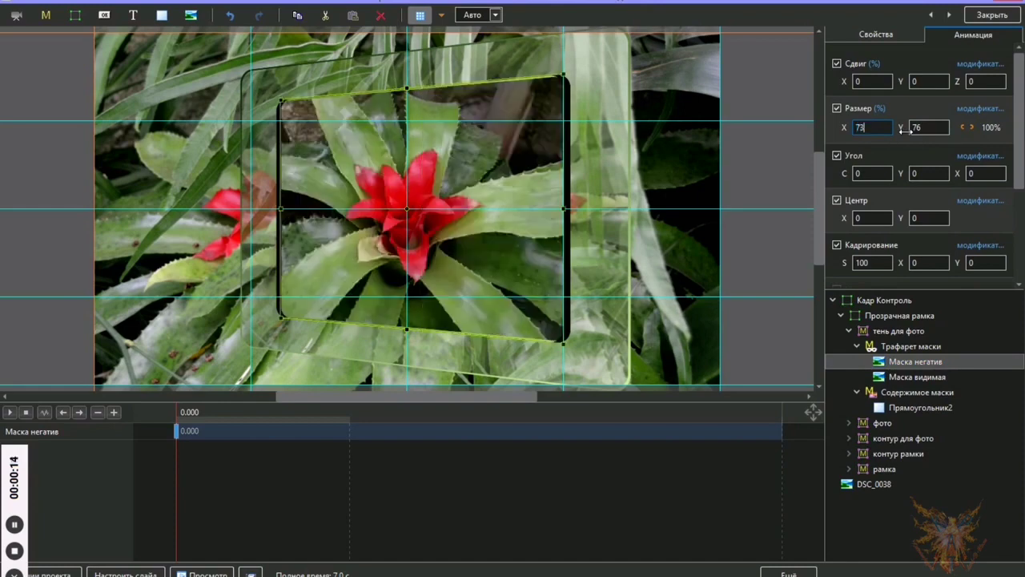
click(937, 126)
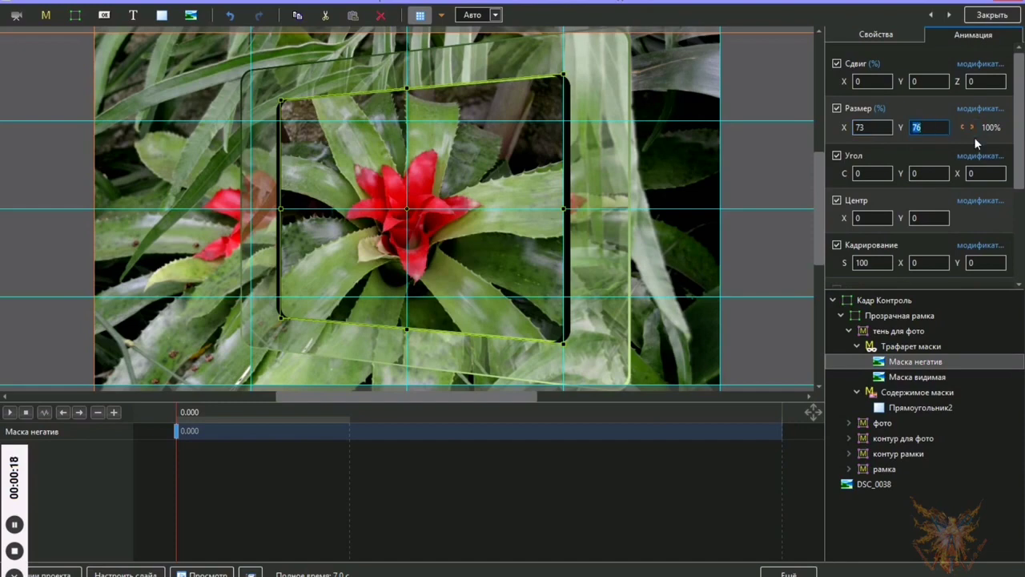
text(73)
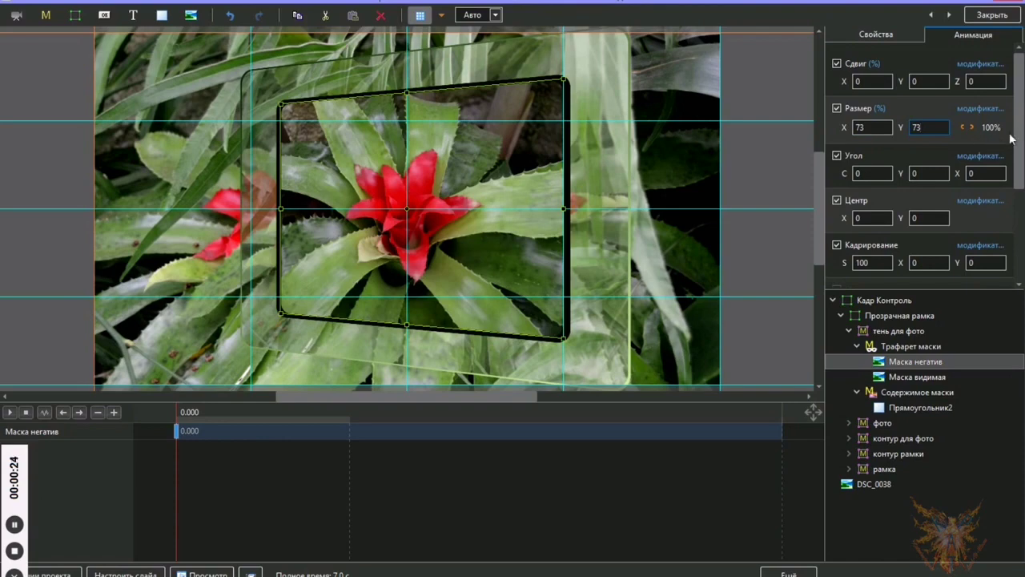
Step: Try blur values of 40 and 35 on Маска негатив, and settle on a blur of 30
scroll(1020, 164, down, 2)
scroll(1019, 164, down, 2)
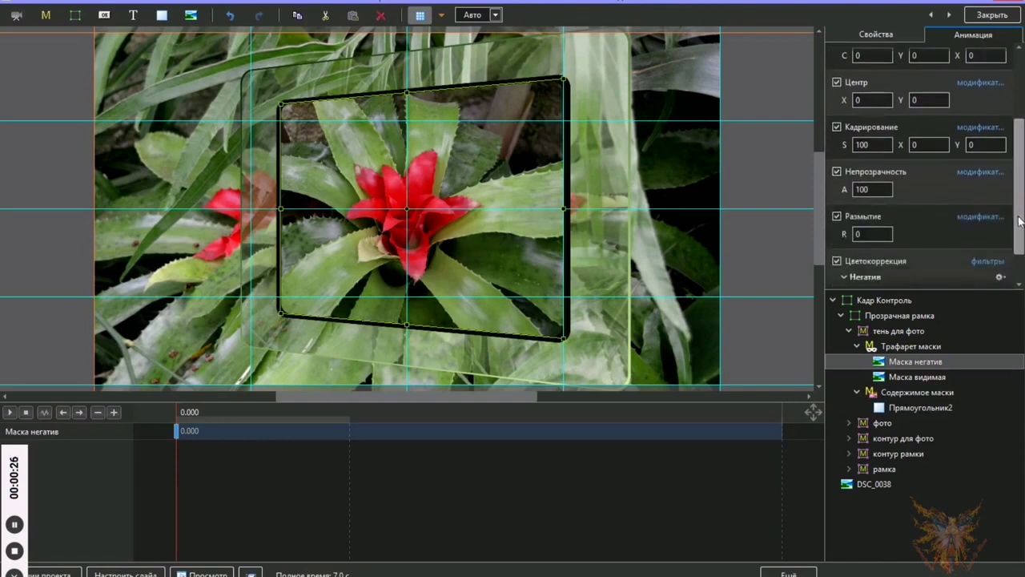
click(866, 234)
double_click(867, 234)
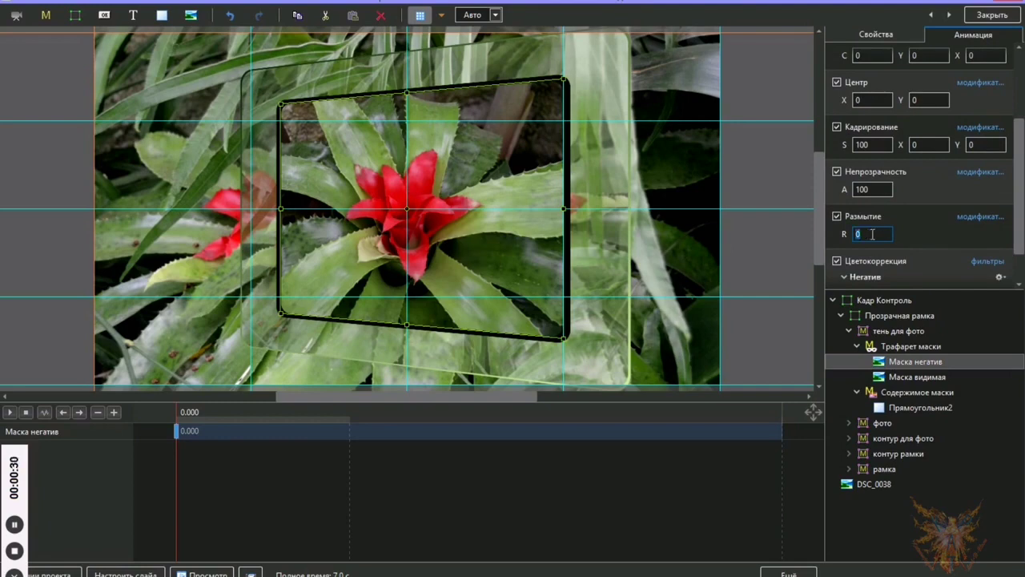
text(40)
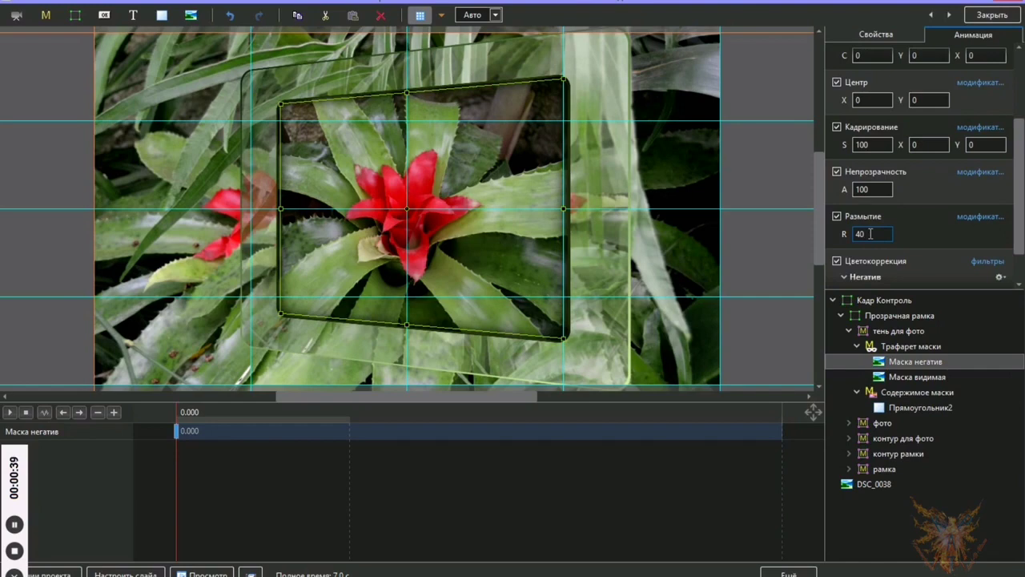
mouse_move(832, 234)
mouse_down()
mouse_move(815, 230)
mouse_move(839, 234)
mouse_up()
double_click(870, 234)
text(35)
key(Return)
text(30)
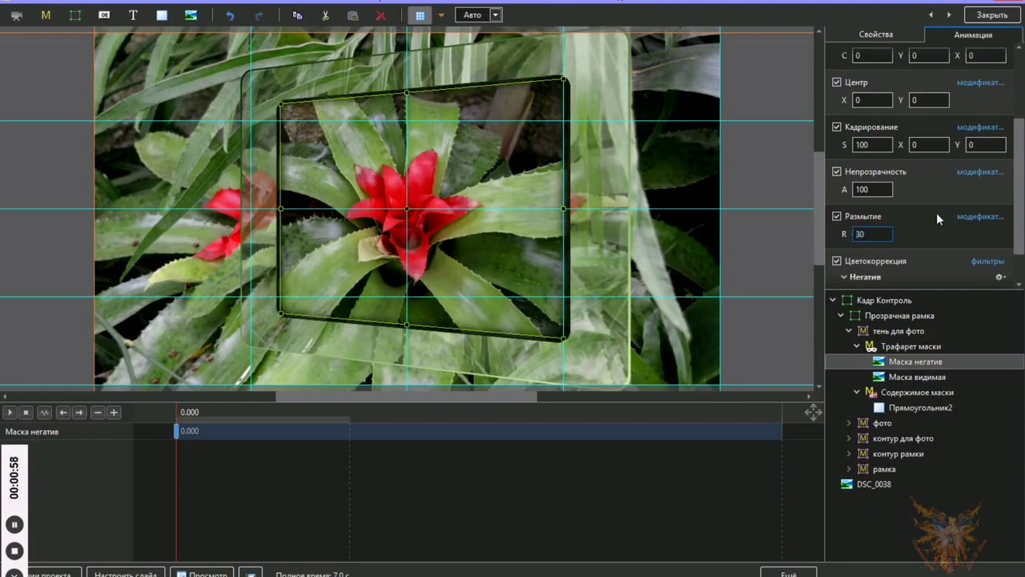
Step: Preview the photo's inner shadow by playing the animation from the start and scrubbing through the timeline
click(266, 490)
drag(266, 496, 558, 506)
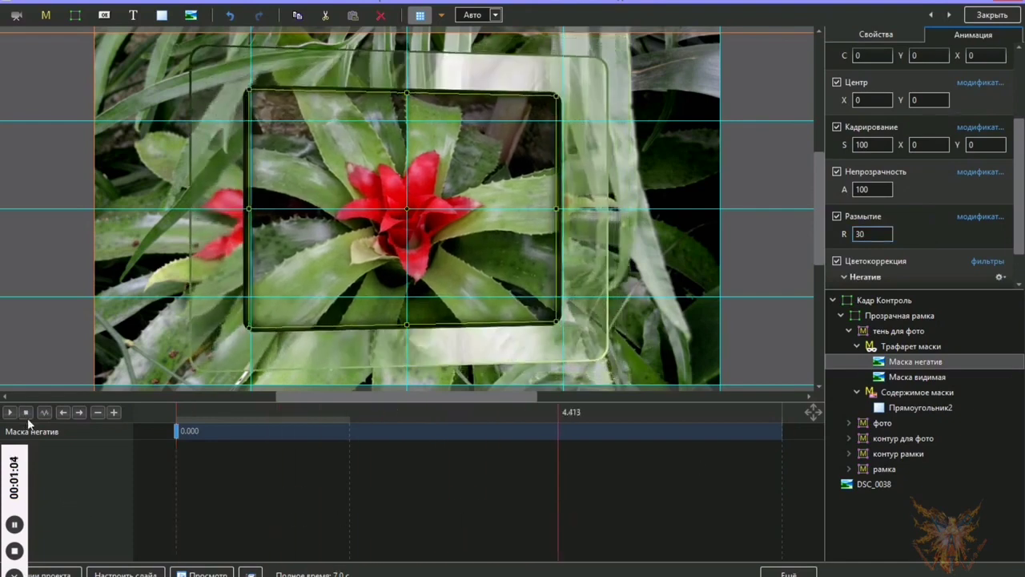
click(9, 412)
click(8, 414)
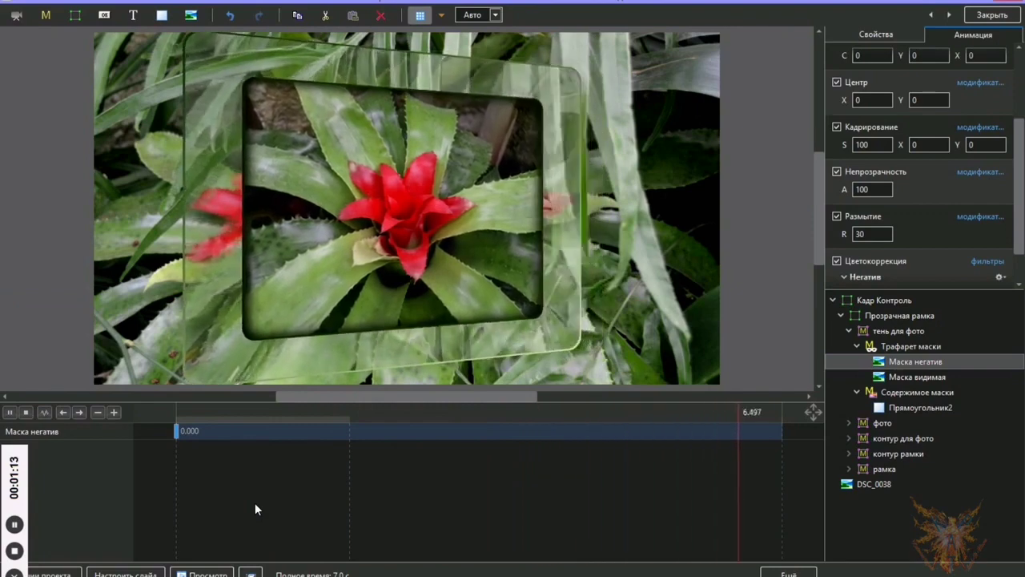
click(25, 412)
drag(222, 456, 519, 473)
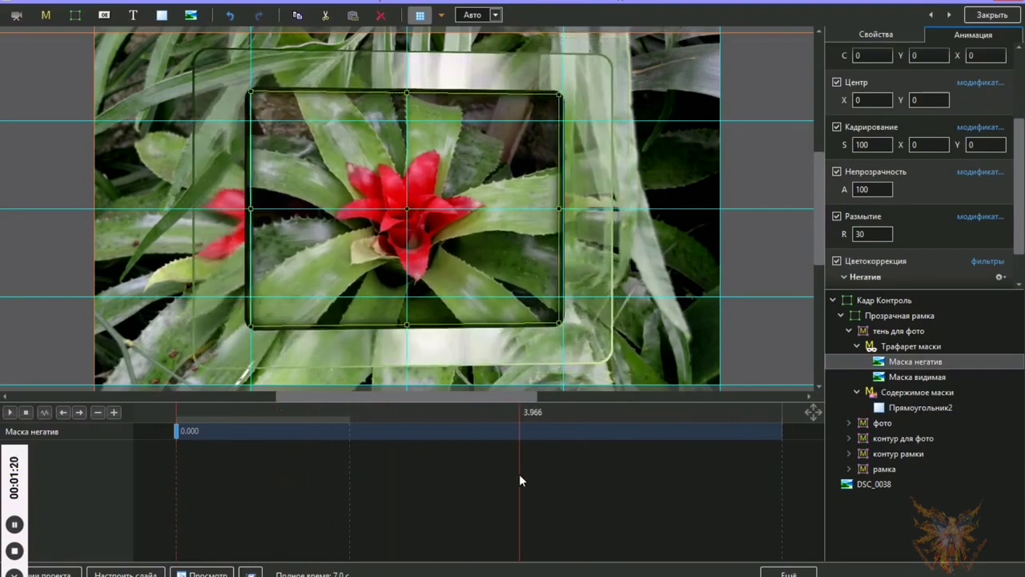
Step: Collapse the тень для фото mask in the object tree and replay the whole animation from the start
click(848, 331)
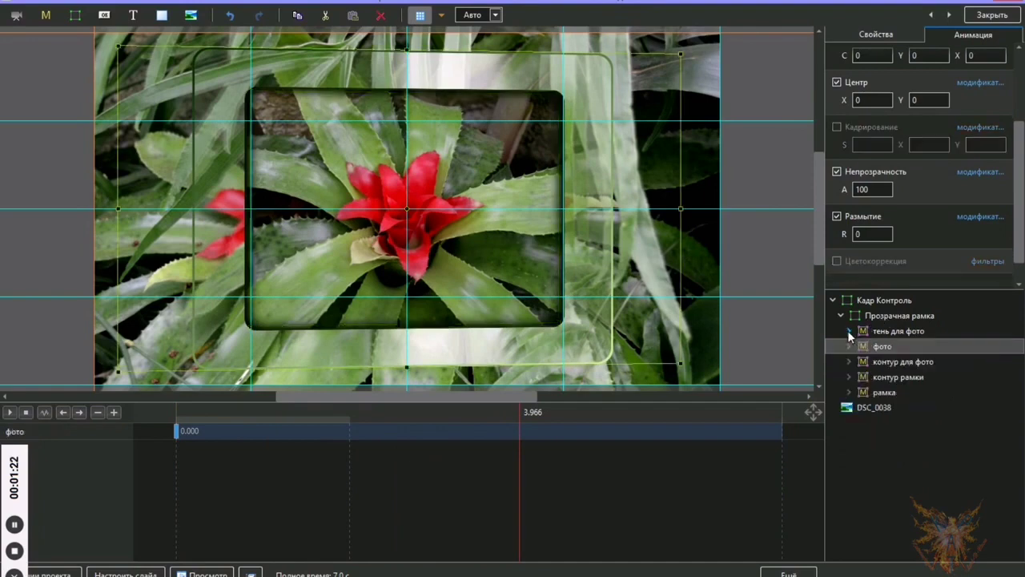
click(26, 412)
click(10, 412)
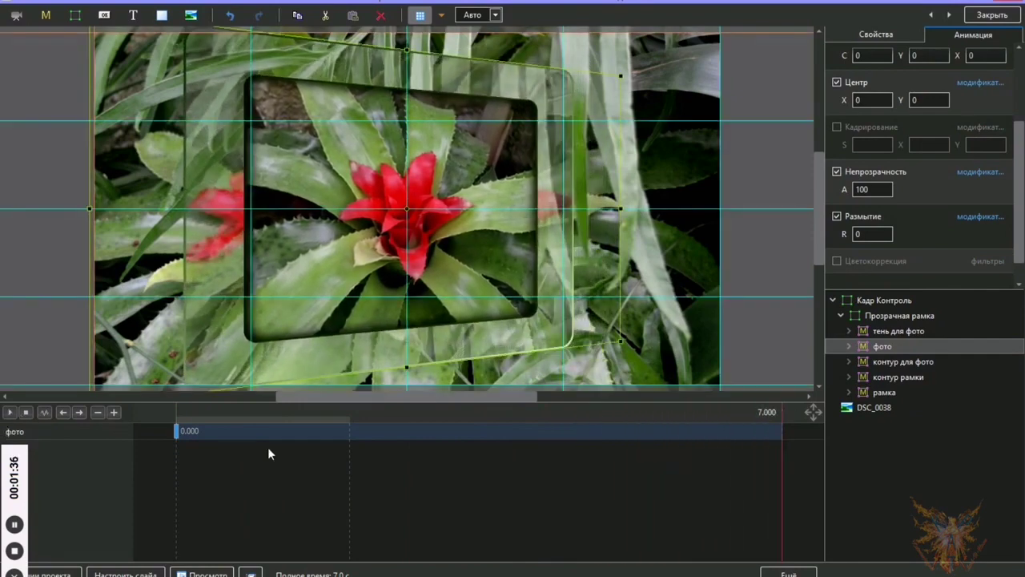
Step: Stop the animation preview and place the playhead at 3.035 to see the frame facing nearly front-on
click(26, 411)
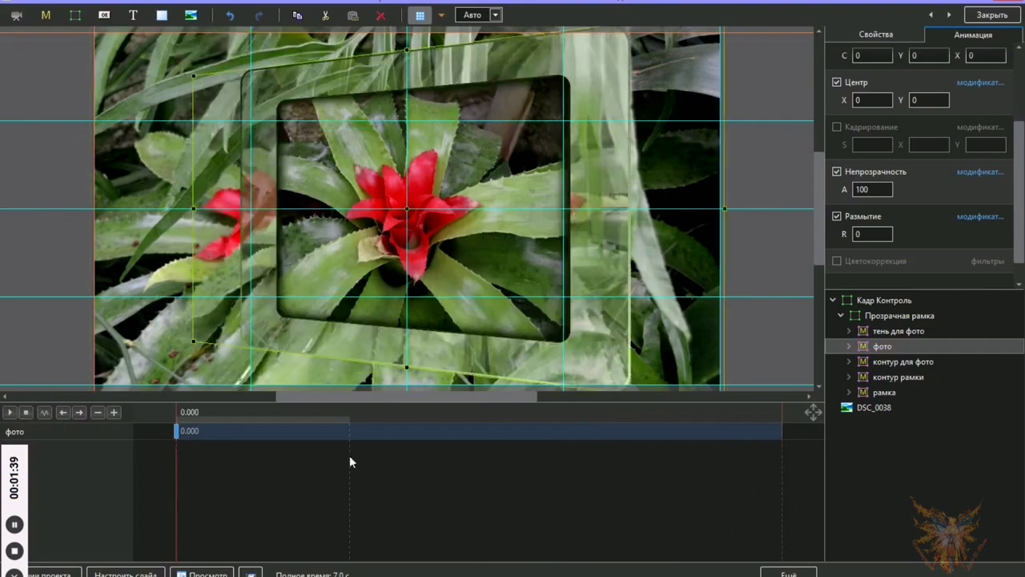
click(438, 465)
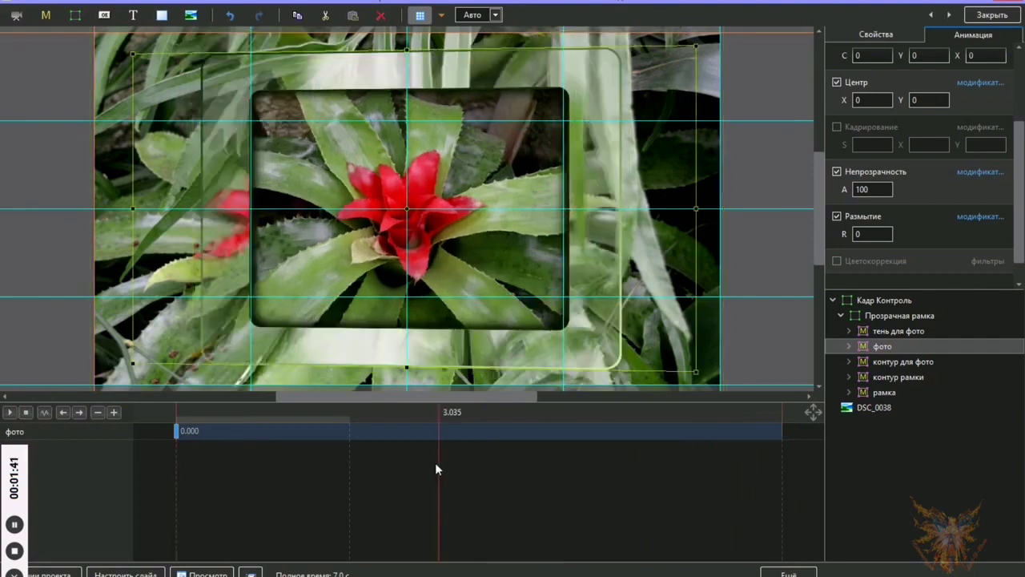
click(16, 551)
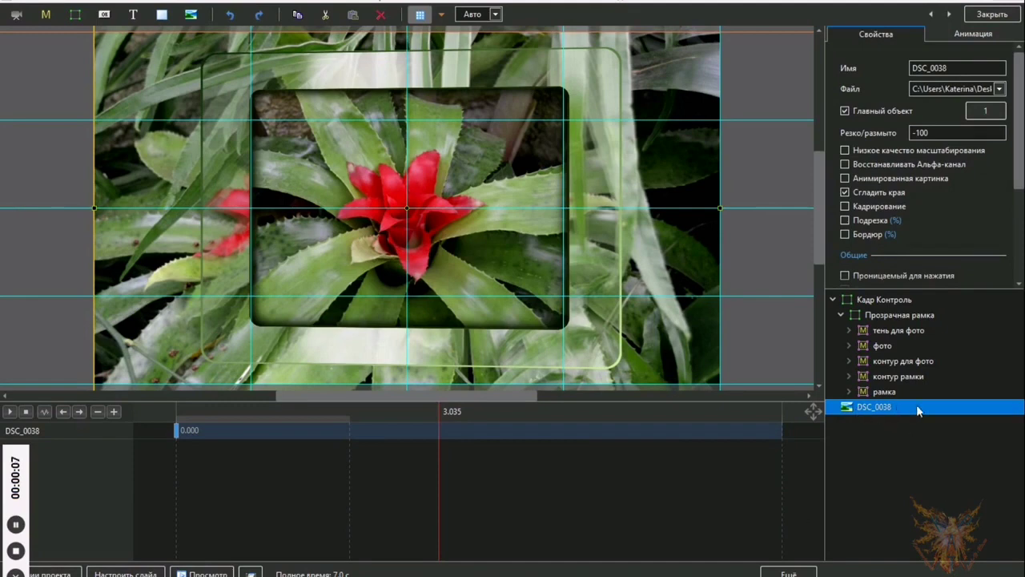
Step: Check the main-object number of DSC_0968 inside the фото mask, and collapse the mask again
click(846, 346)
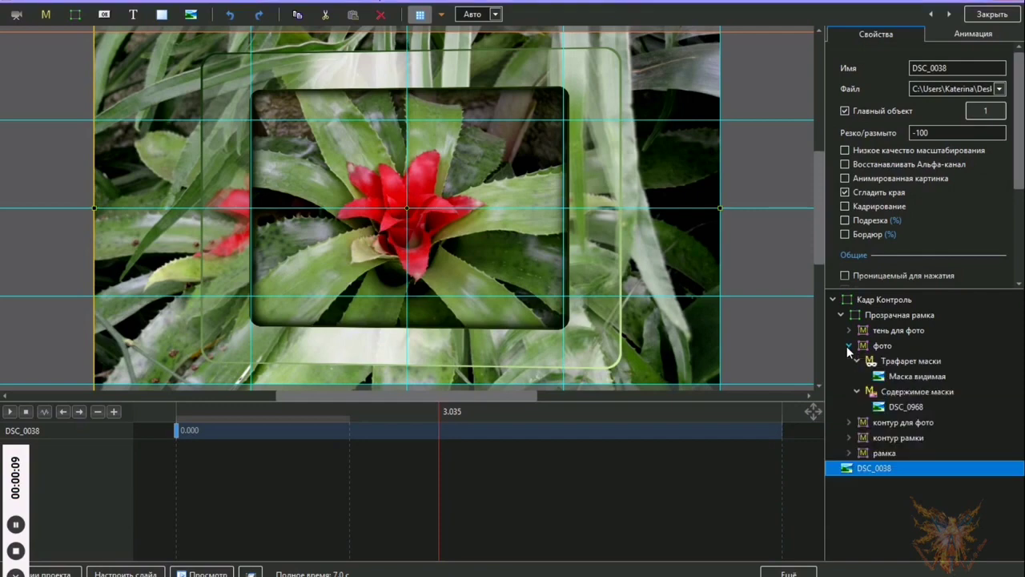
click(891, 409)
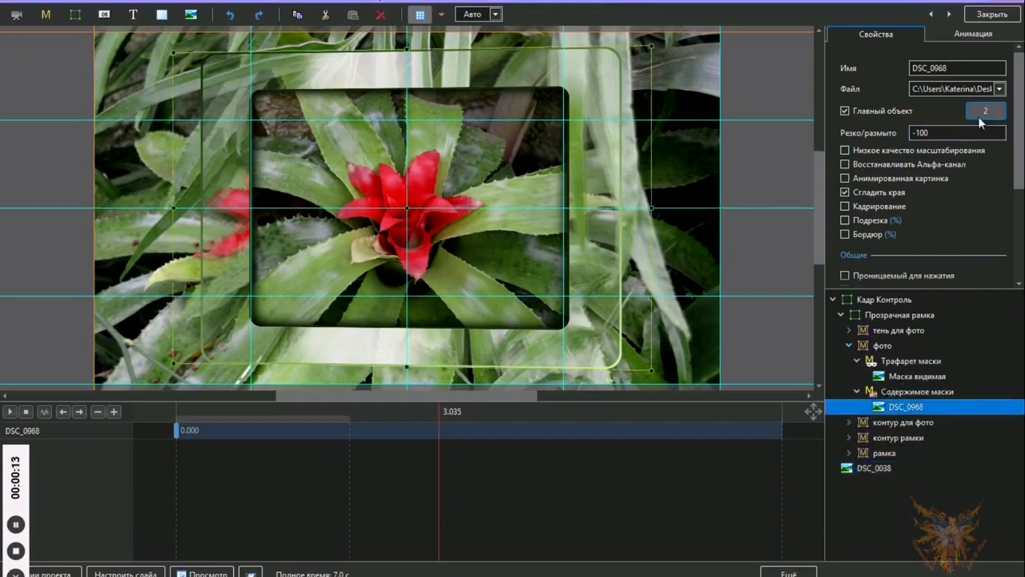
click(848, 344)
Step: Replace the background image DSC_0038 with DSC_0134 from the La Mer02 folder
click(856, 409)
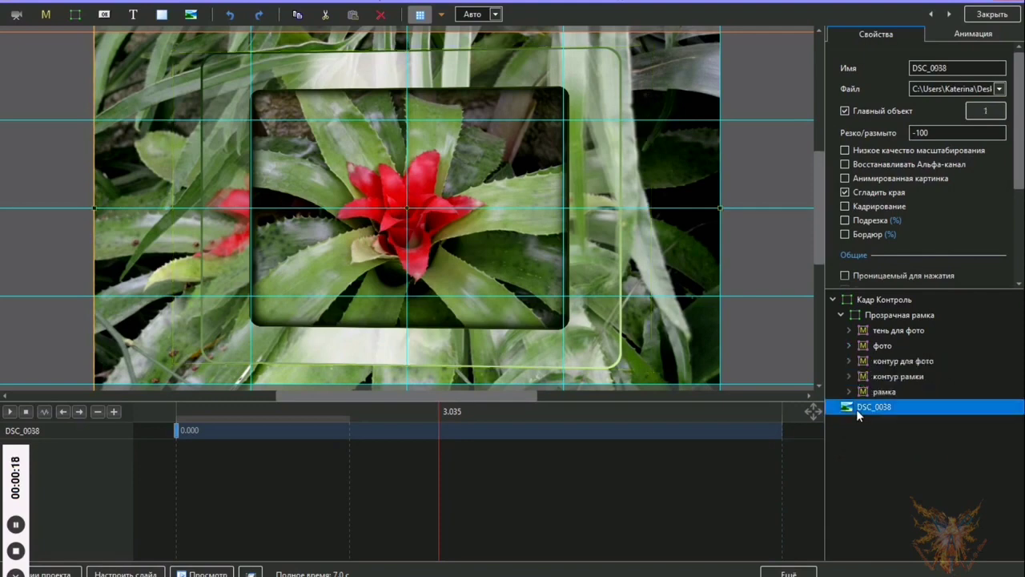
click(999, 88)
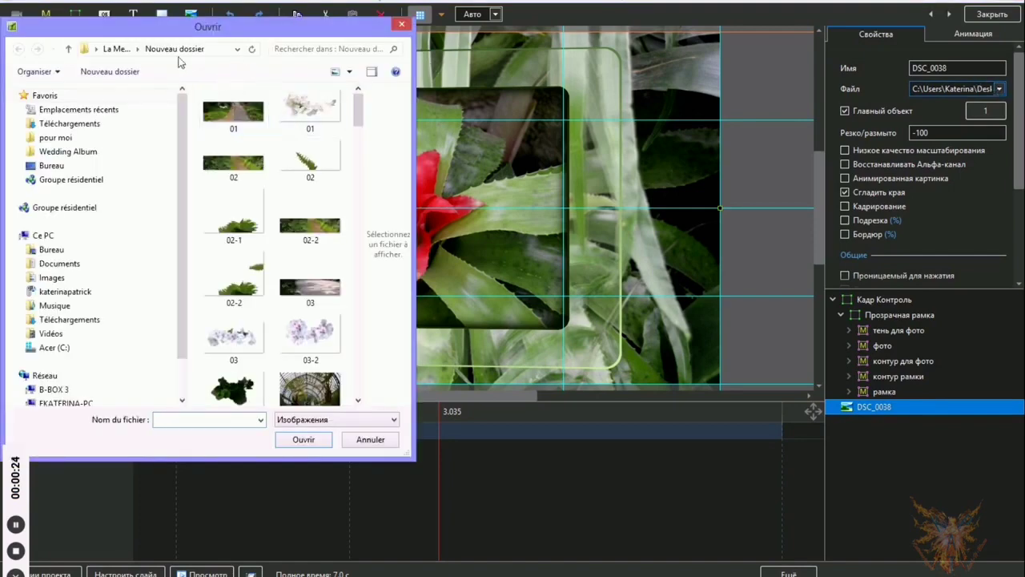
click(117, 49)
drag(359, 112, 358, 194)
click(310, 181)
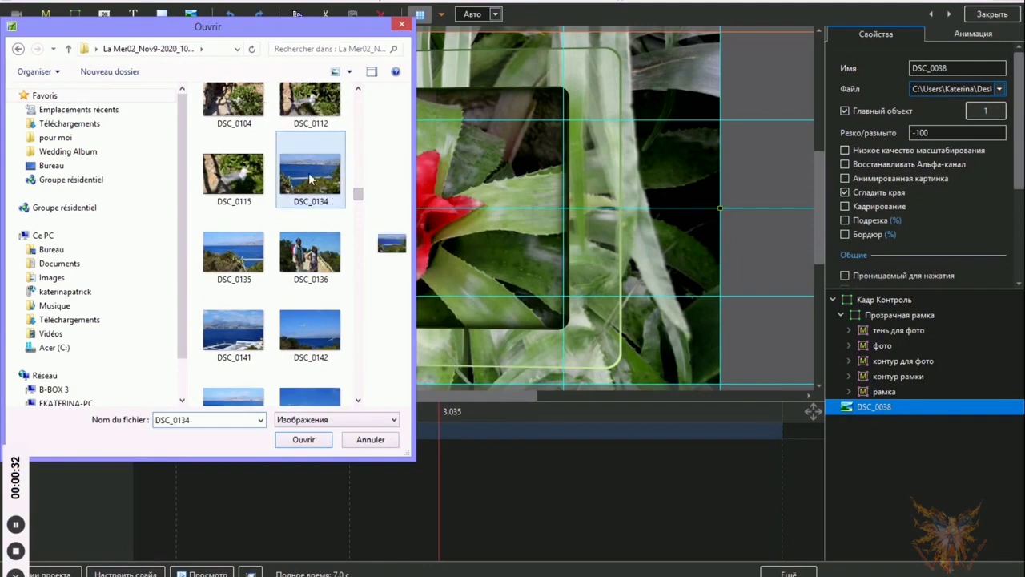
click(304, 440)
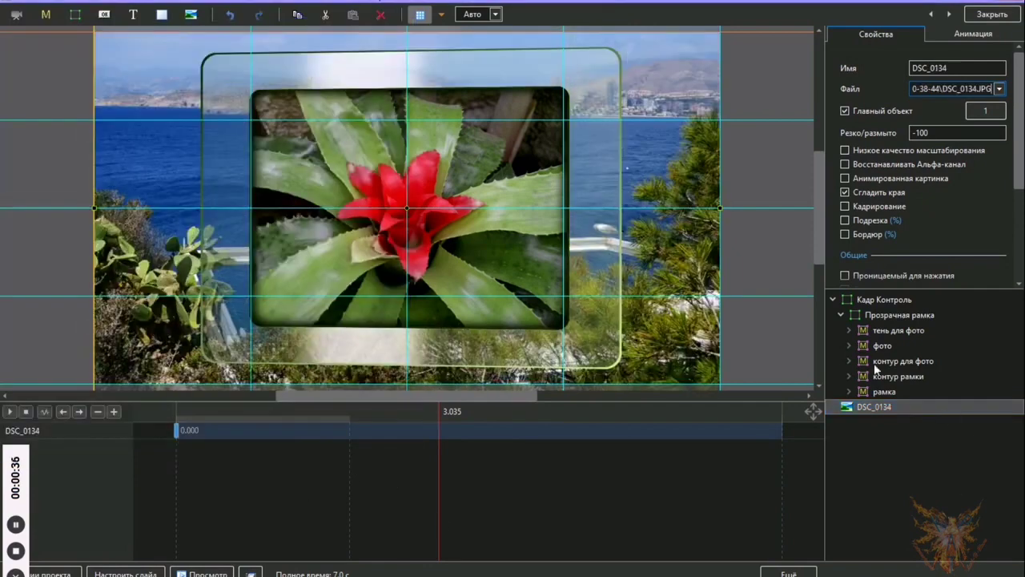
Step: Replace the DSC_0968 photo inside the фото mask with DSC_0084 from the La Mer02 folder, and collapse the mask
click(848, 345)
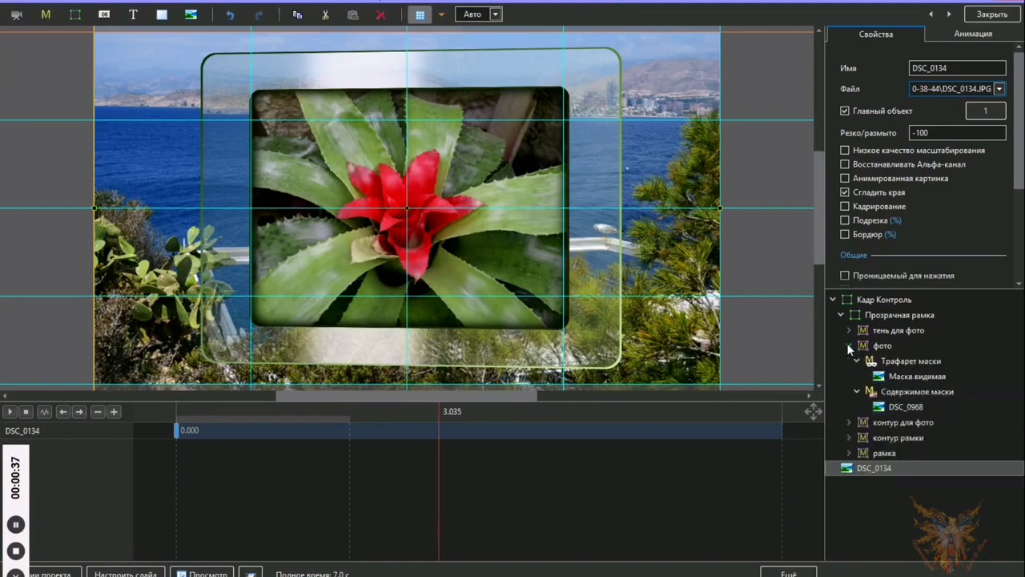
click(903, 407)
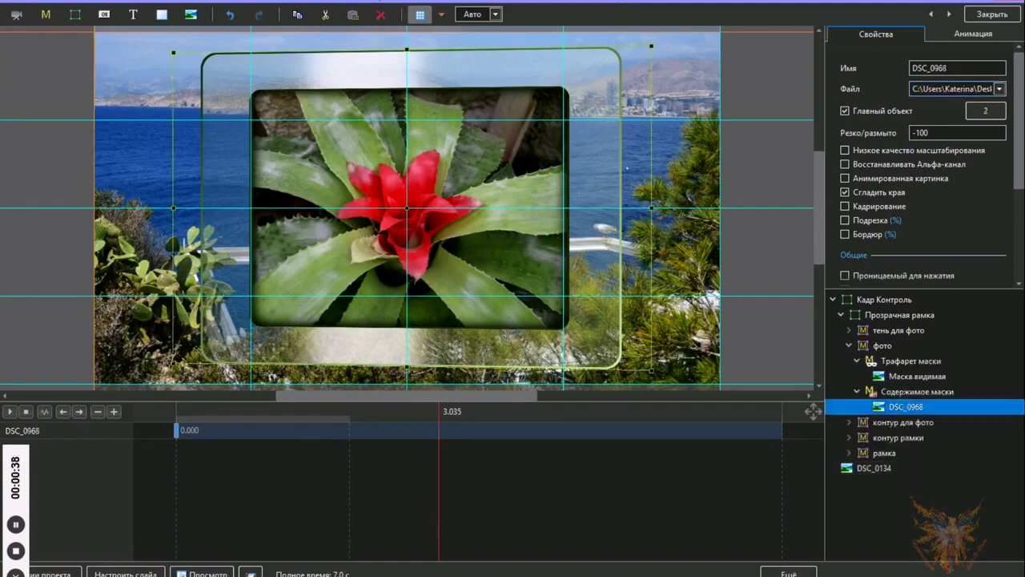
click(999, 89)
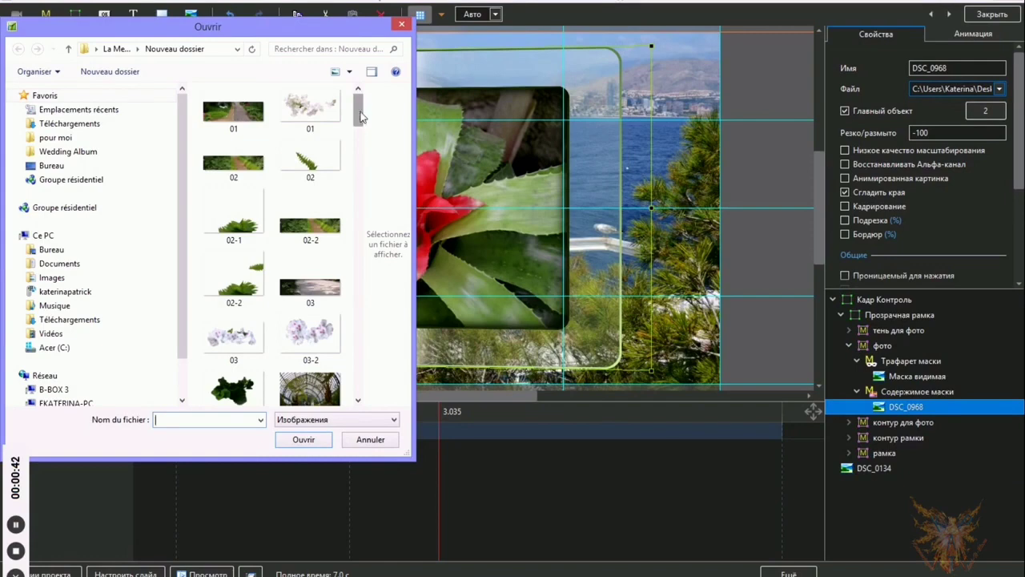
drag(360, 122, 362, 136)
click(116, 49)
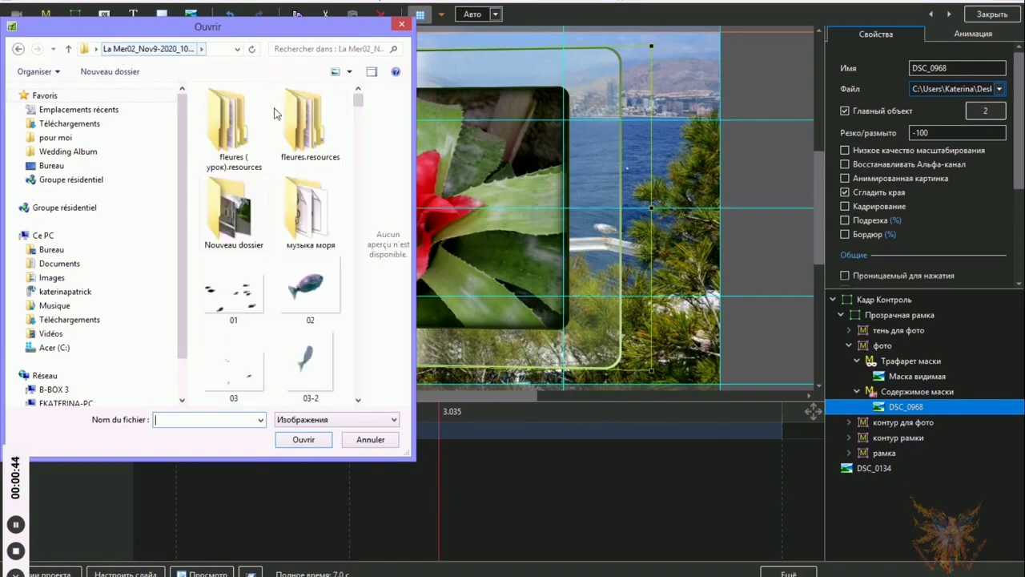
drag(358, 103, 355, 166)
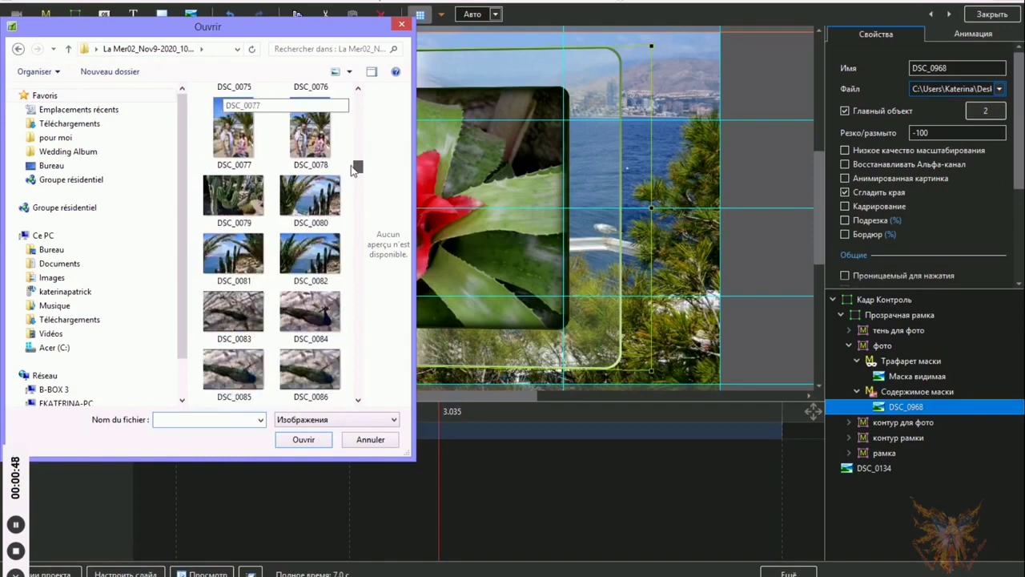
click(324, 329)
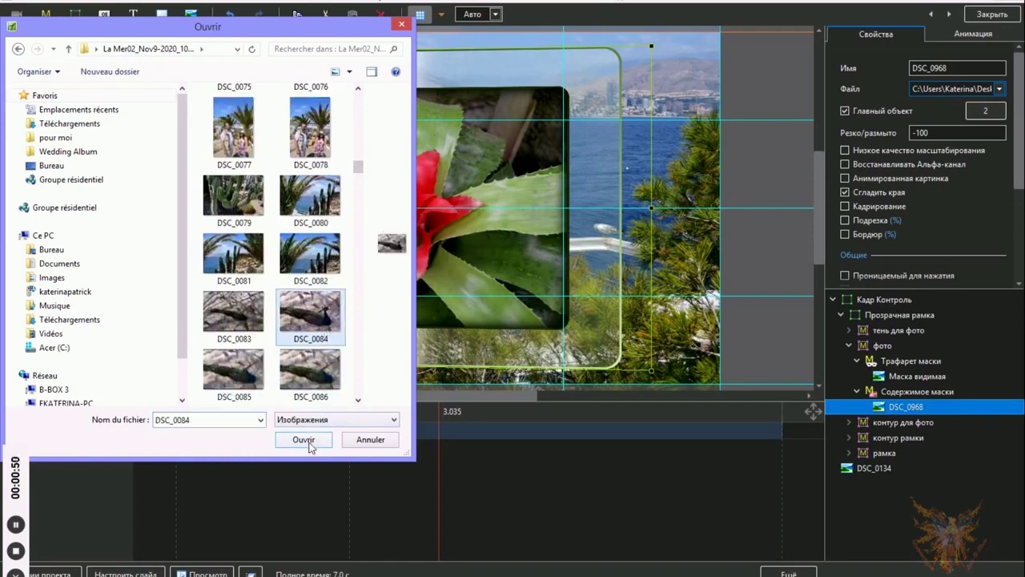
click(309, 440)
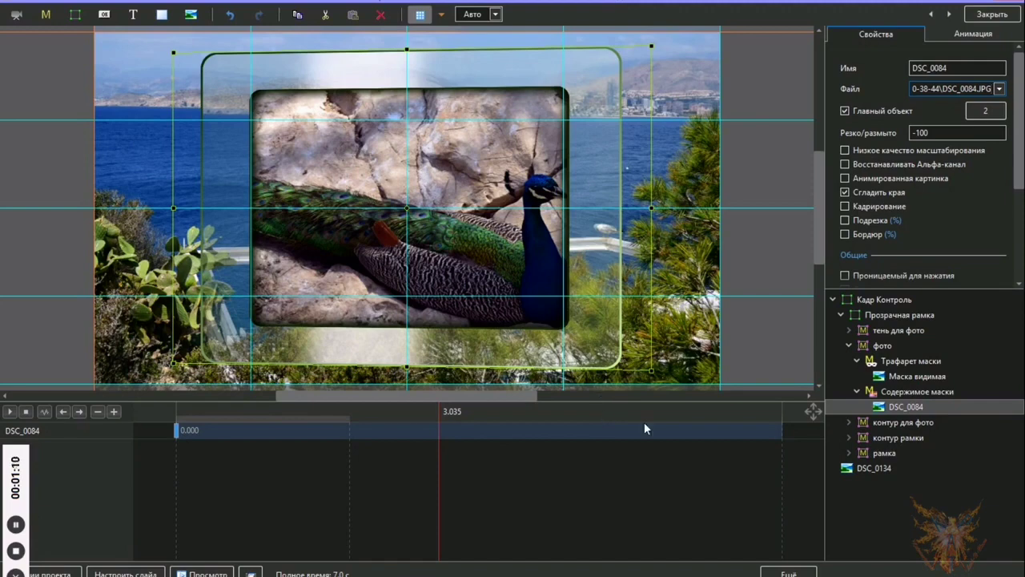
click(848, 343)
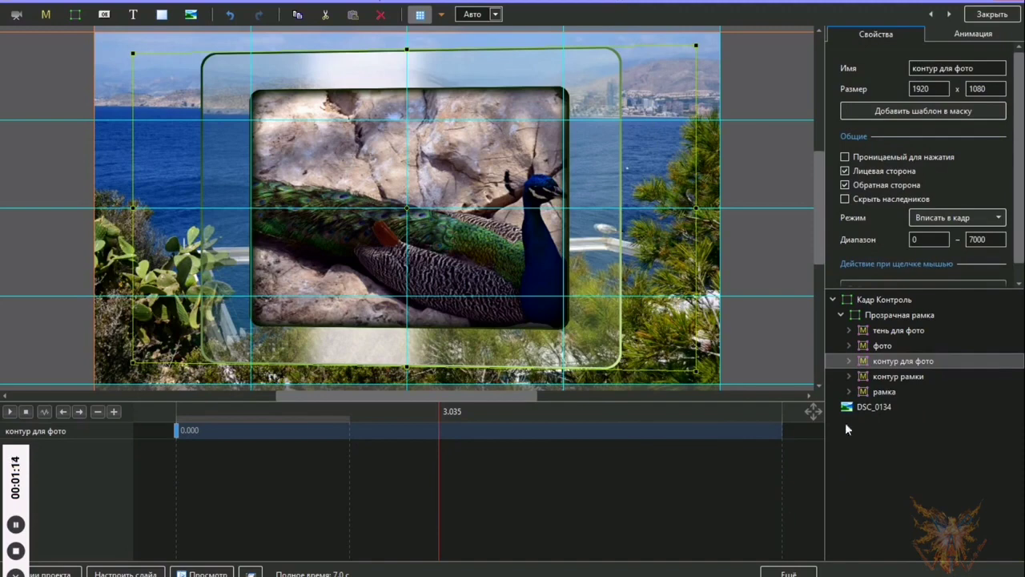
Step: Set the first gradient colour of Прямоугольник2 in the контур для фото mask to dark blue 011C44, starting from a colour sampled off the canvas
click(898, 376)
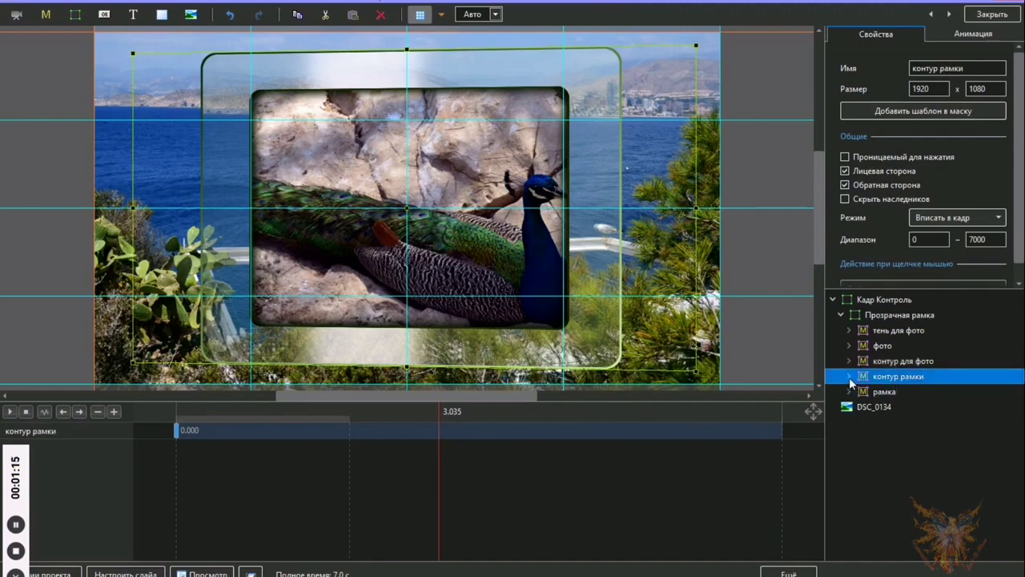
click(877, 365)
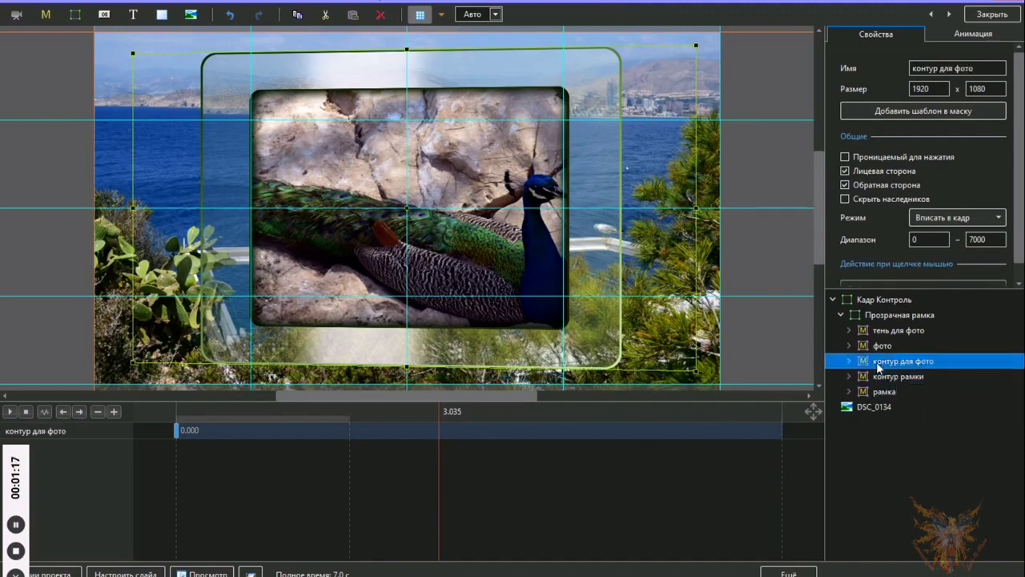
click(849, 361)
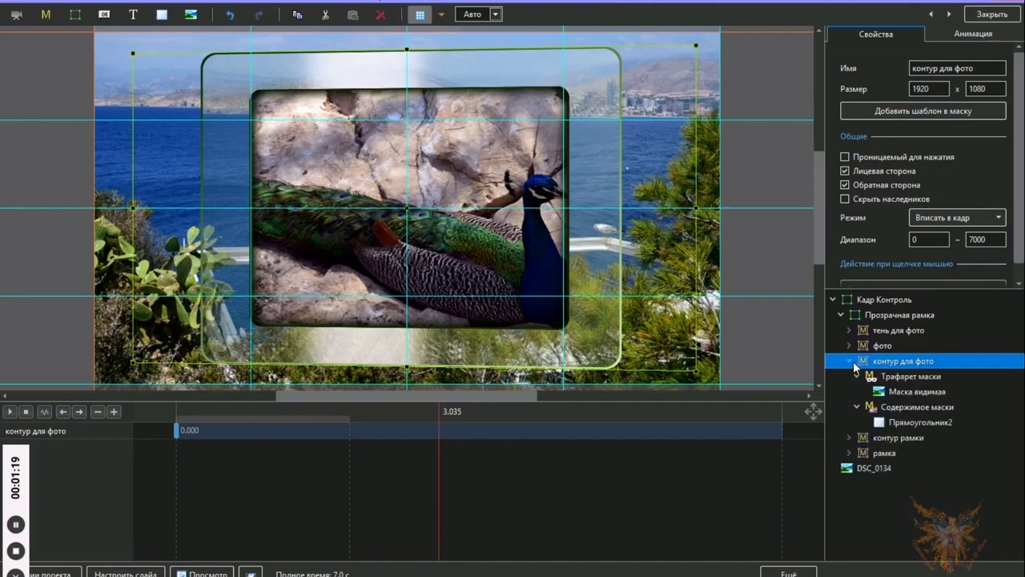
click(908, 427)
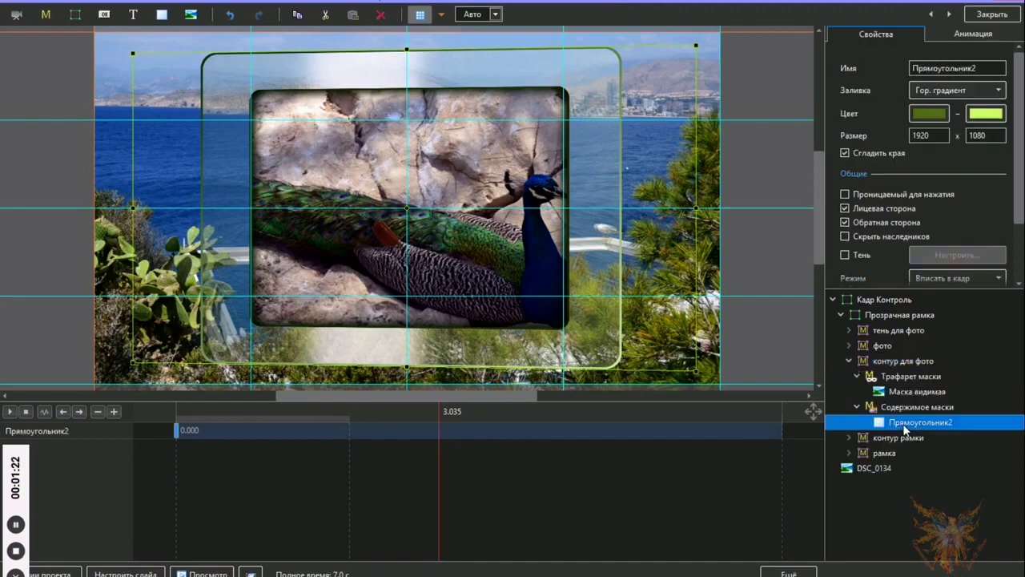
click(929, 114)
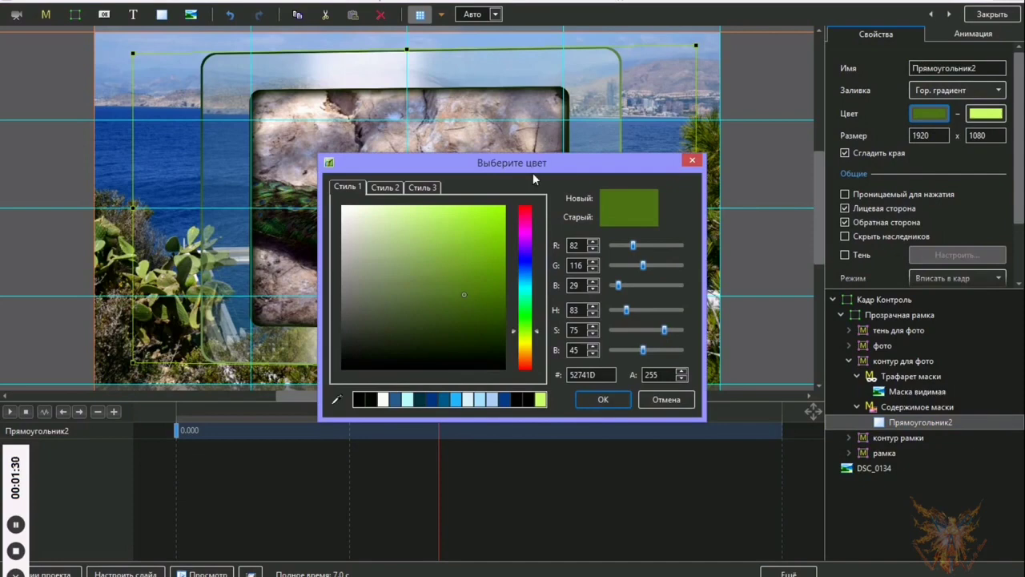
drag(759, 129, 763, 133)
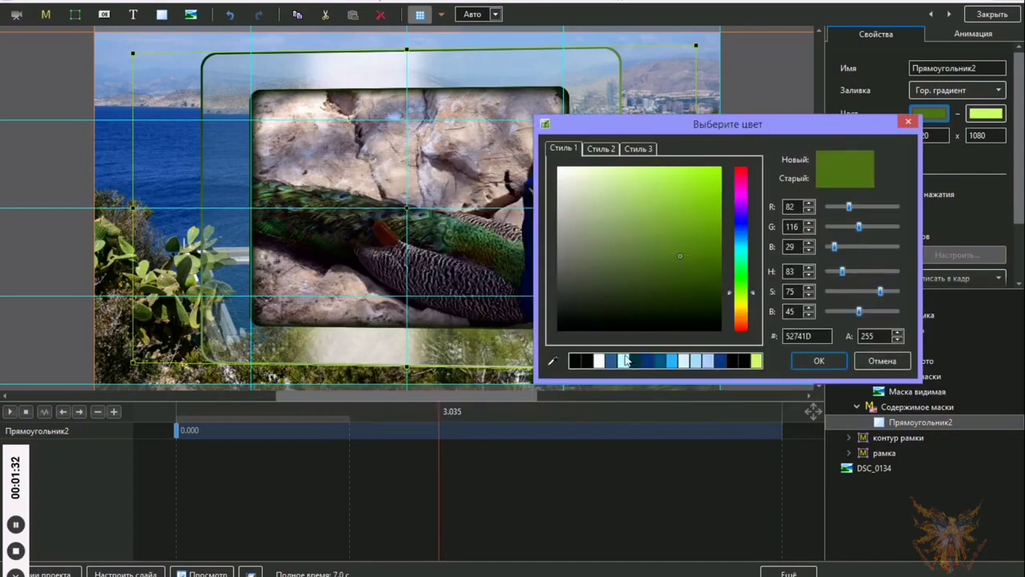
click(553, 364)
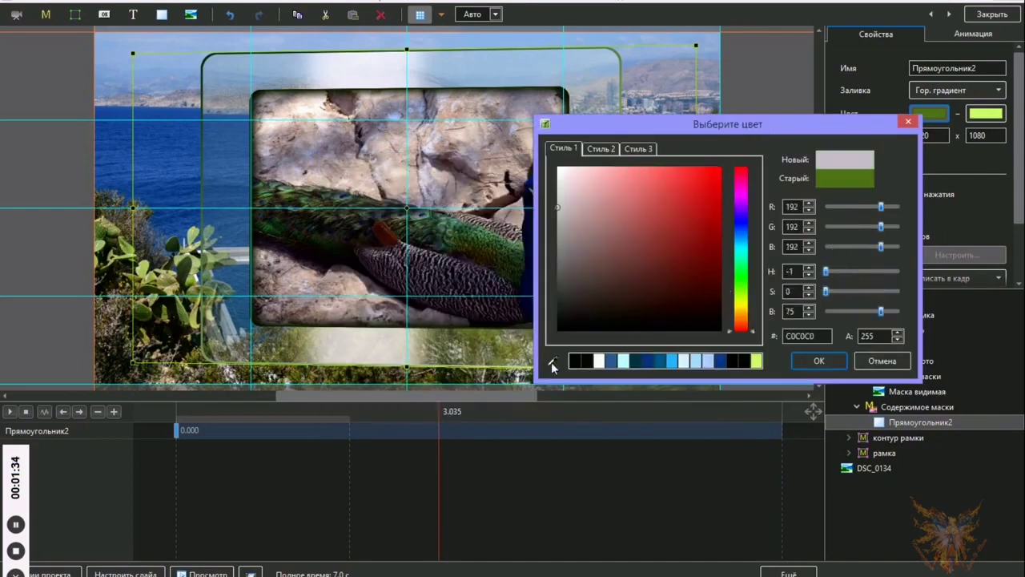
click(168, 225)
drag(664, 297, 723, 293)
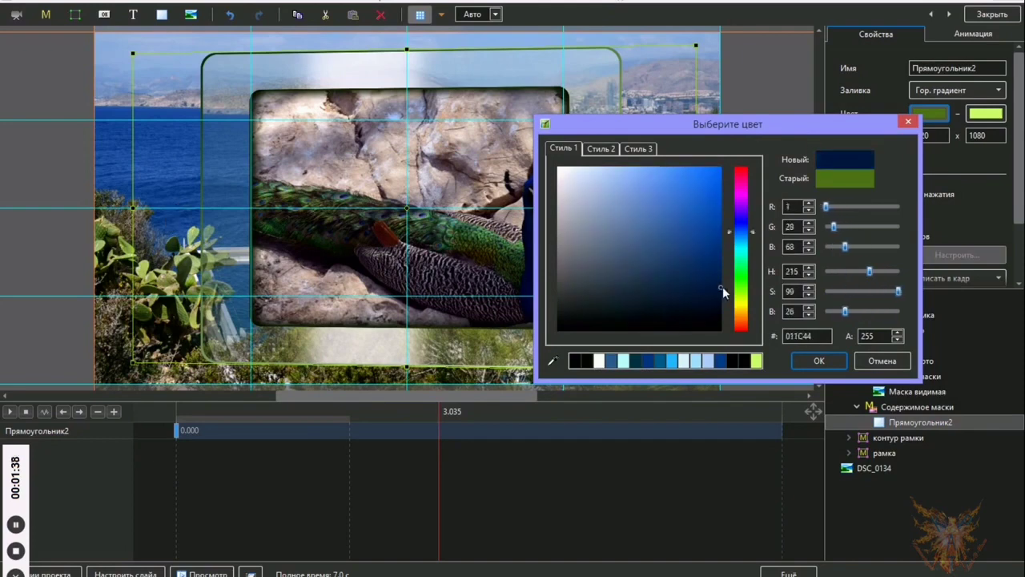
click(818, 361)
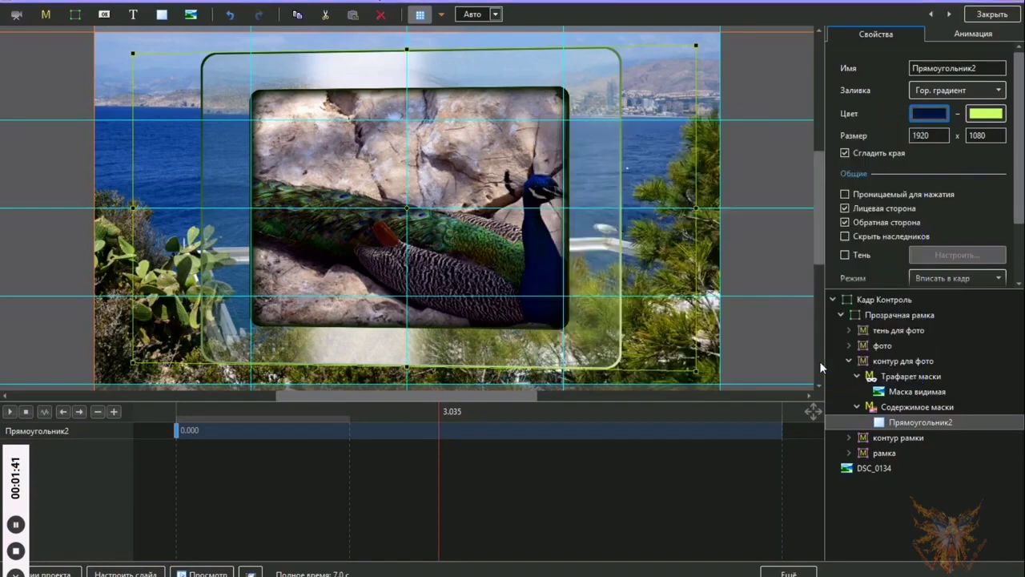
Step: Set the second gradient colour of Прямоугольник2 to light blue C2DFF9, based on a sampled sky tone, and collapse the контур для фото mask
click(994, 115)
drag(573, 168, 715, 137)
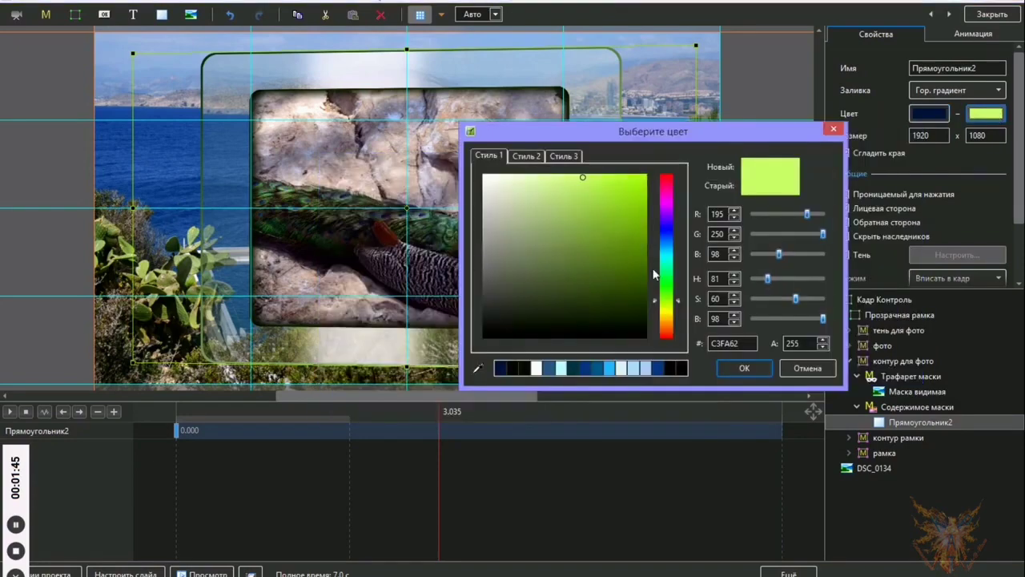
click(479, 370)
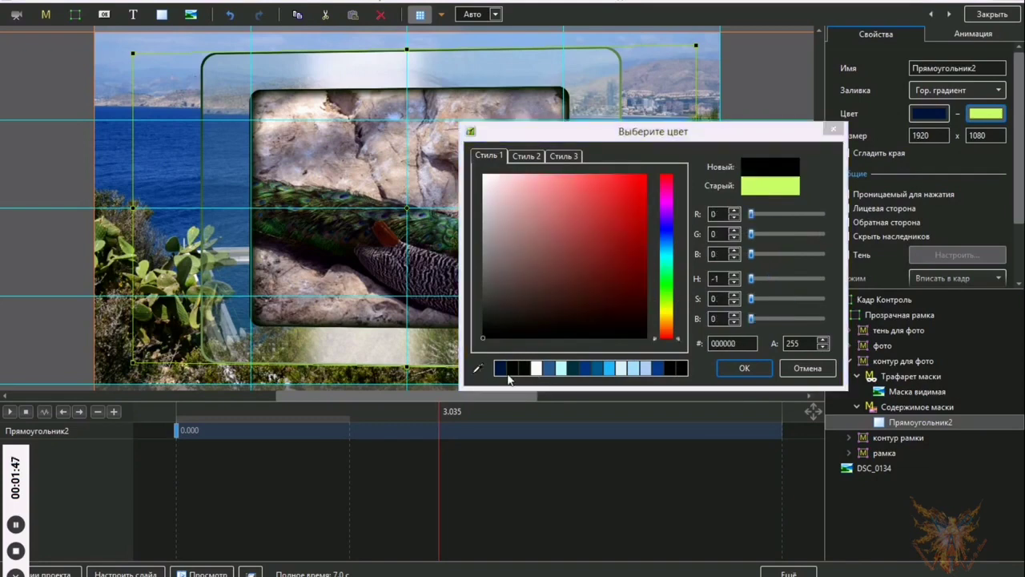
click(478, 370)
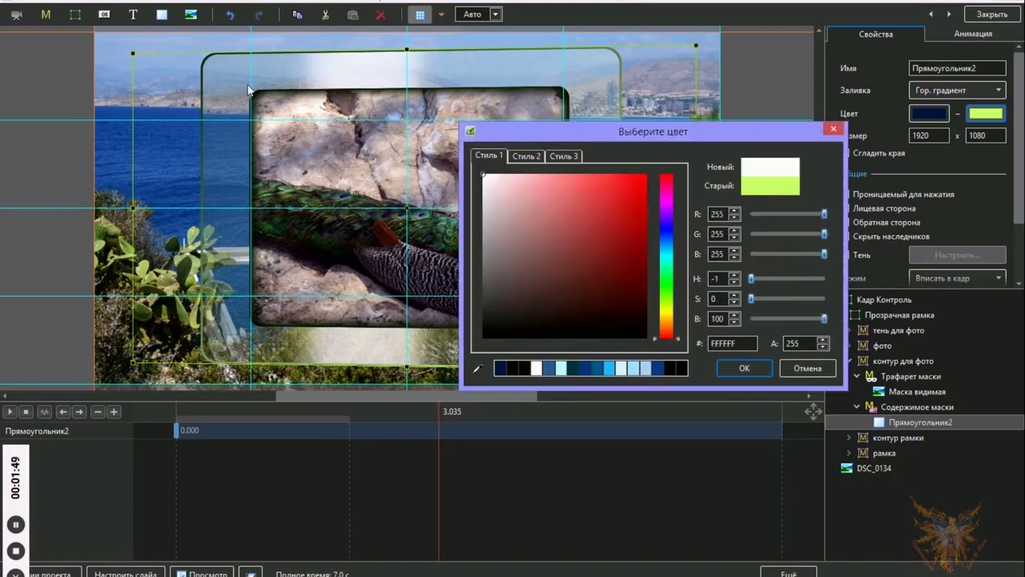
click(479, 369)
click(451, 346)
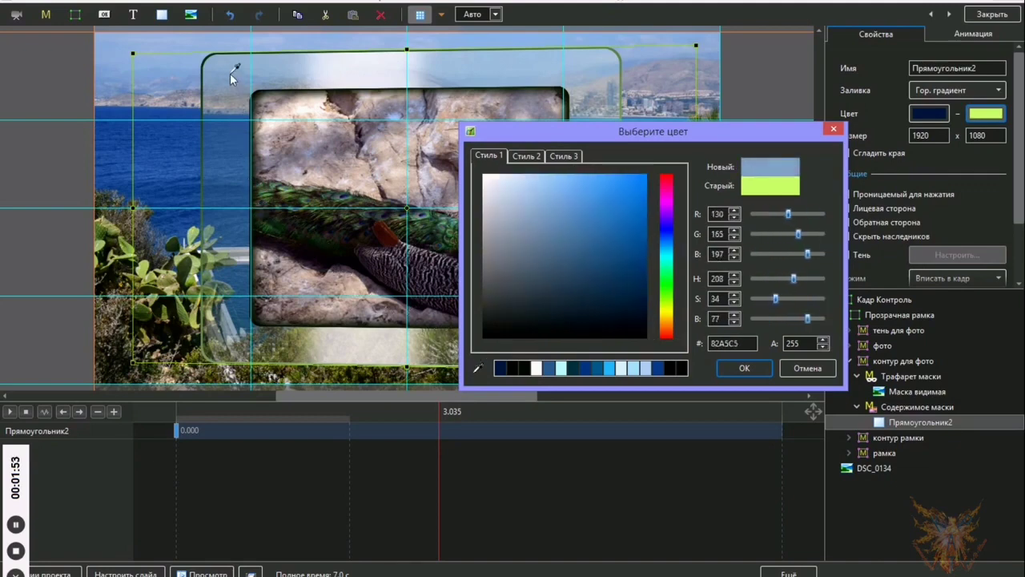
drag(533, 187, 519, 181)
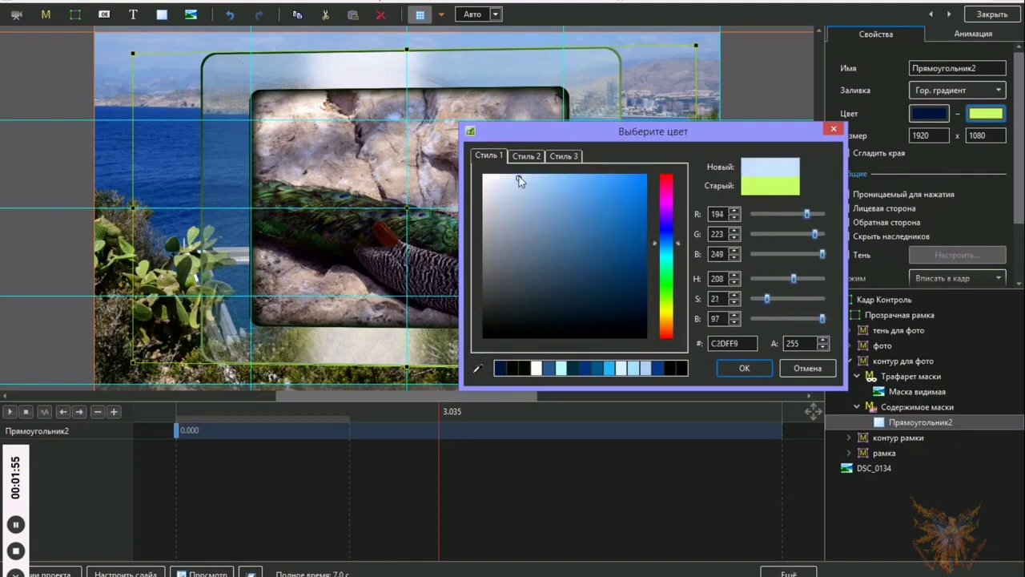
click(754, 368)
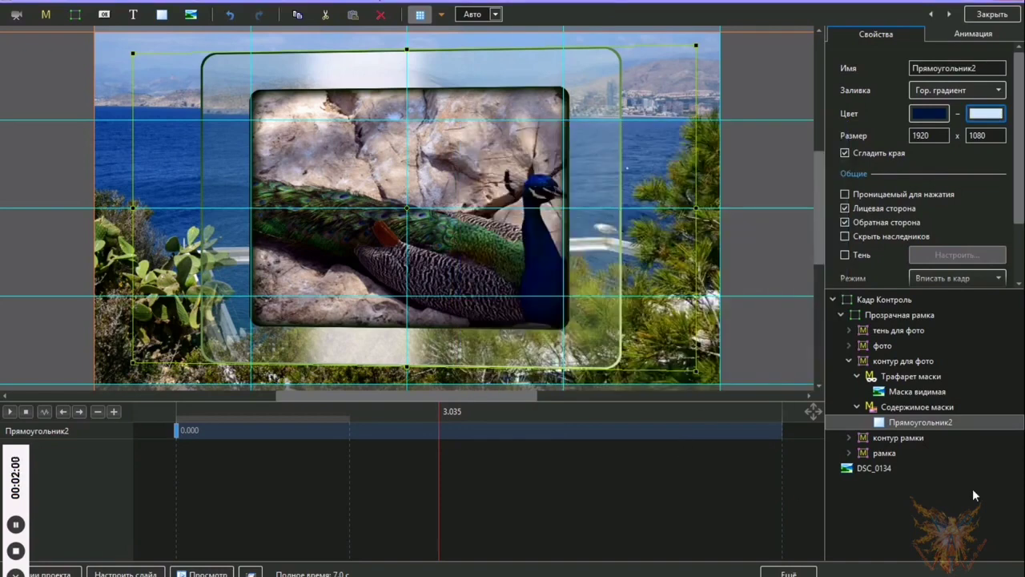
click(850, 361)
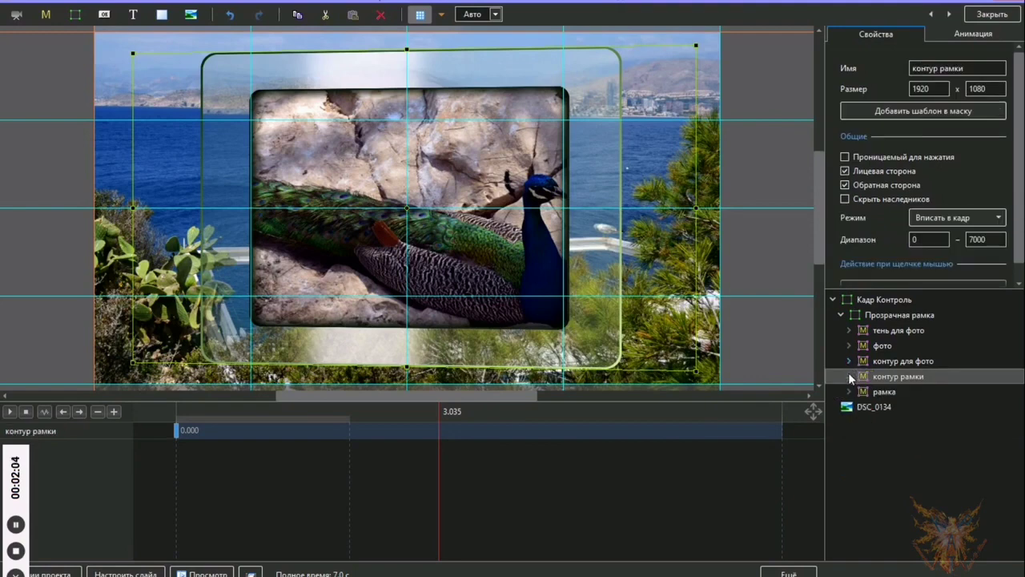
Step: Set the first gradient colour of Прямоугольник1 in the контур рамки mask to the recently used dark blue
click(848, 376)
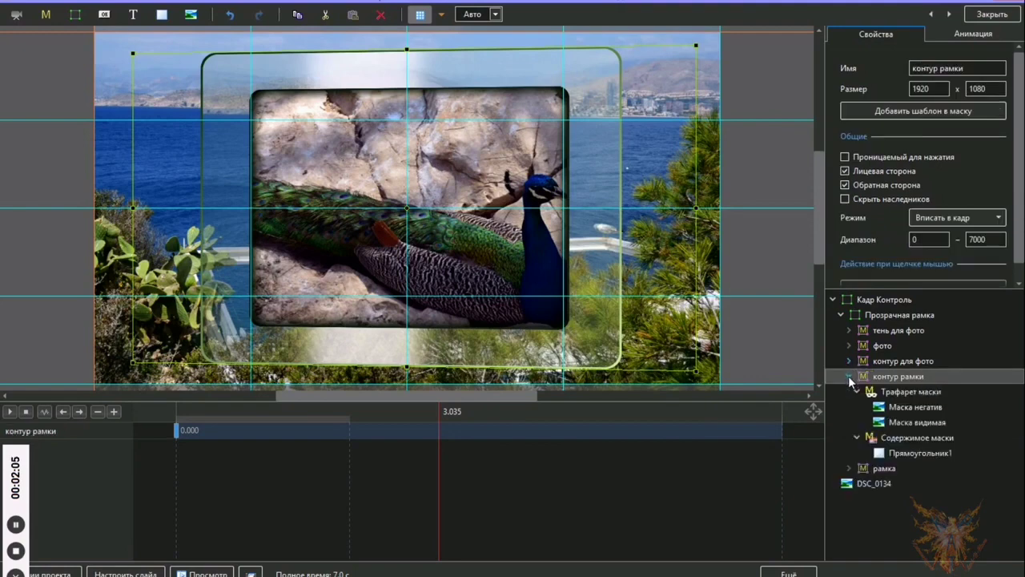
click(904, 454)
click(937, 116)
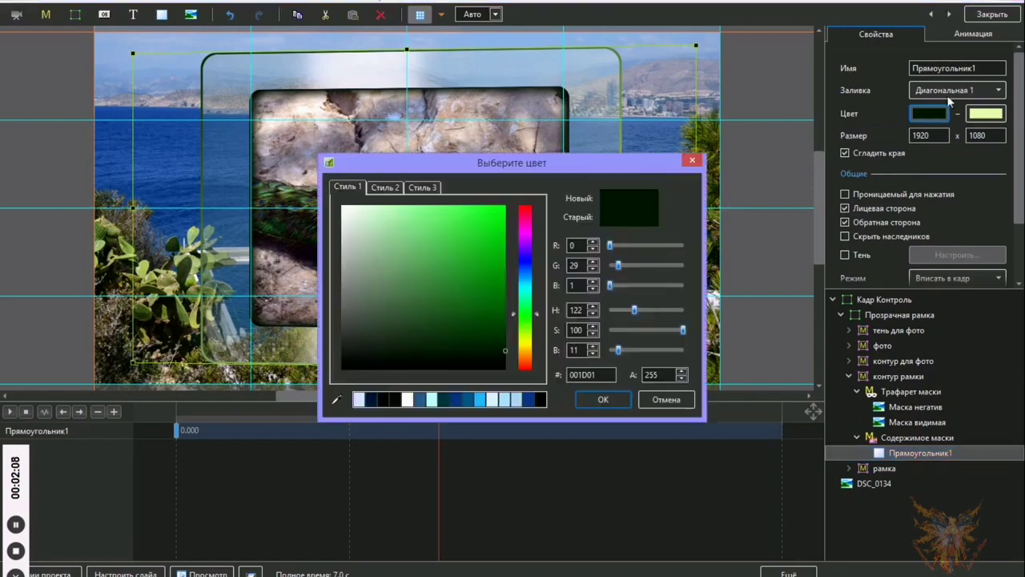
click(372, 400)
click(608, 399)
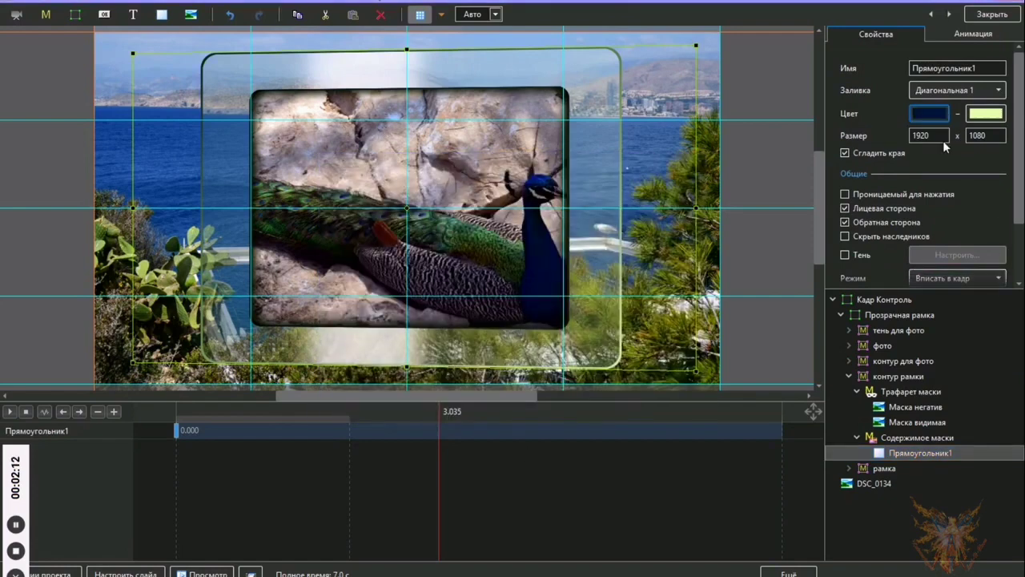
Step: Set the second gradient colour of Прямоугольник1 to the recently used light blue, and collapse the контур рамки mask
click(985, 113)
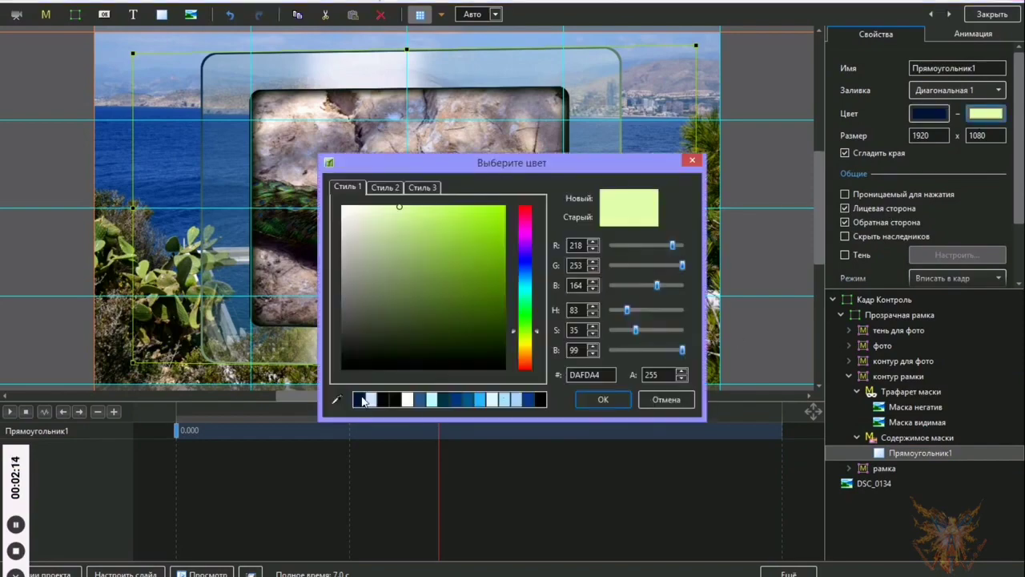
click(371, 400)
click(603, 399)
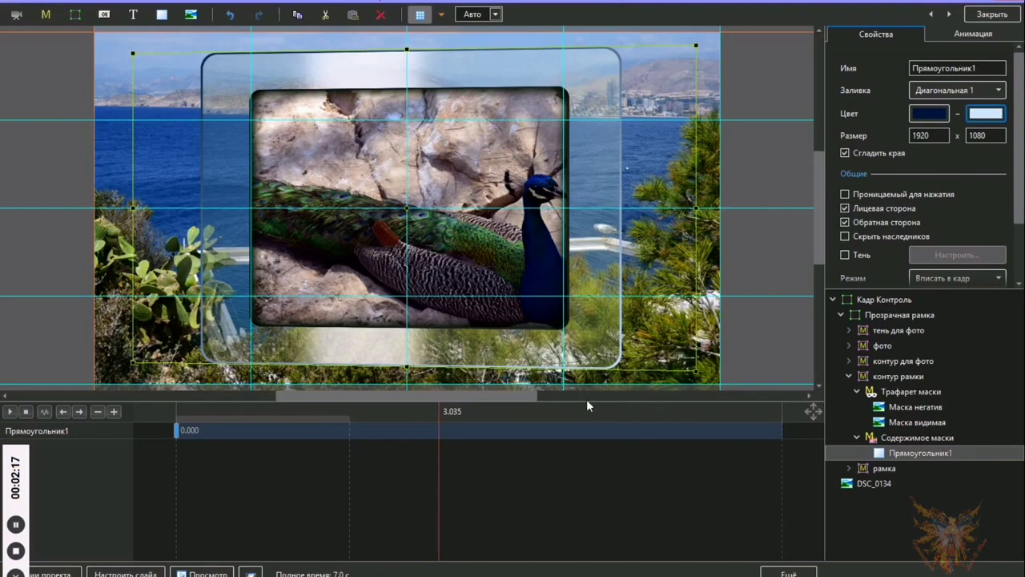
click(849, 376)
Step: Recolour Прямоугольник2 in the тень для фото mask to a near-black blue, starting from the recently used dark blue
click(848, 330)
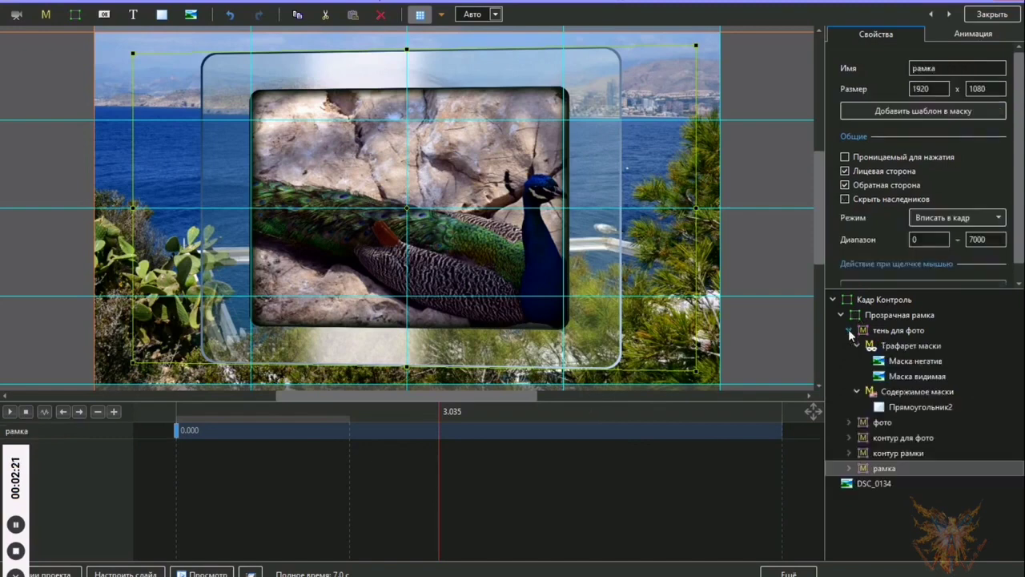
click(903, 404)
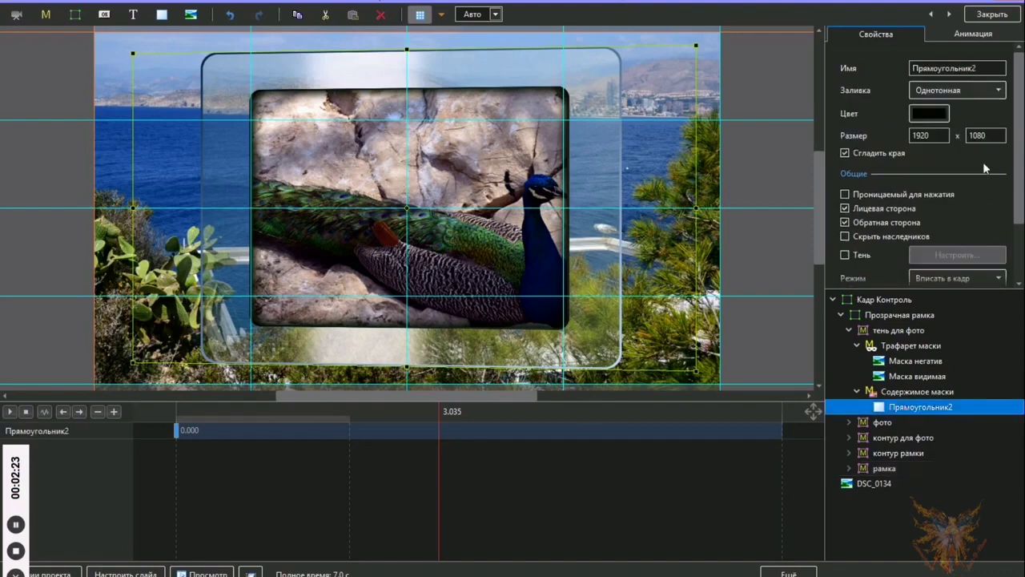
click(918, 115)
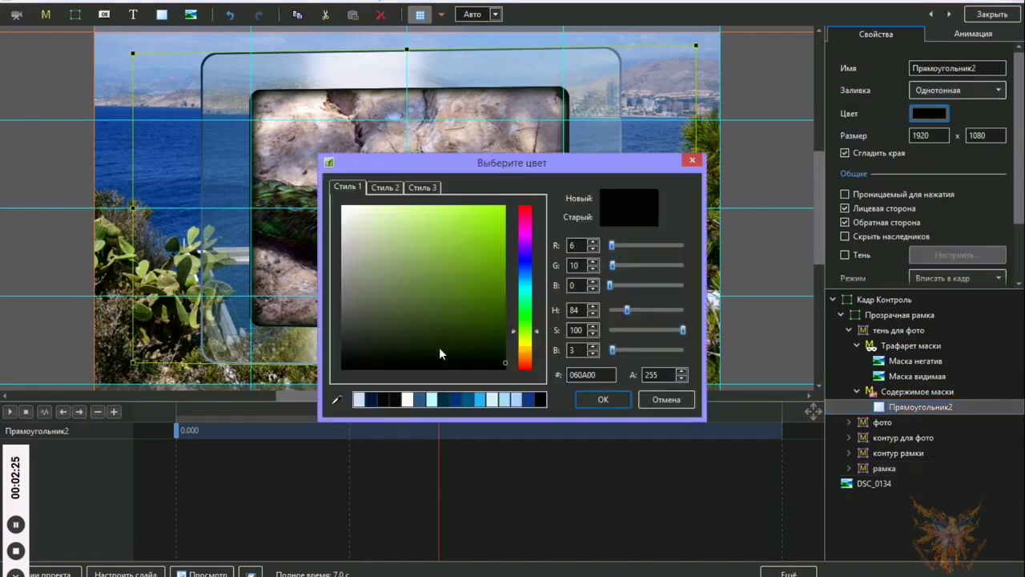
click(370, 400)
click(465, 296)
click(473, 304)
mouse_move(498, 357)
mouse_down()
mouse_move(483, 323)
mouse_move(506, 357)
mouse_up()
click(602, 398)
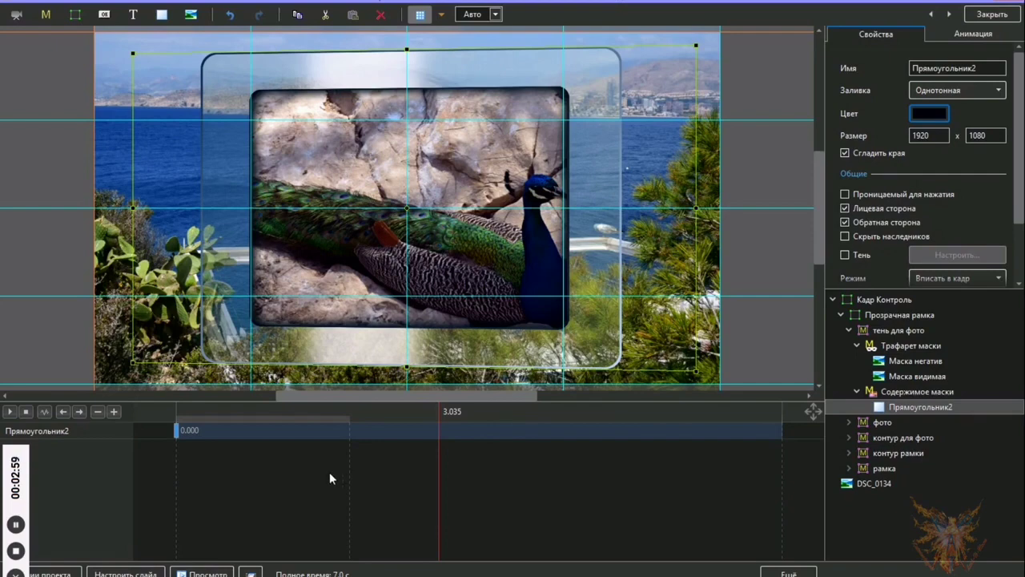
click(16, 551)
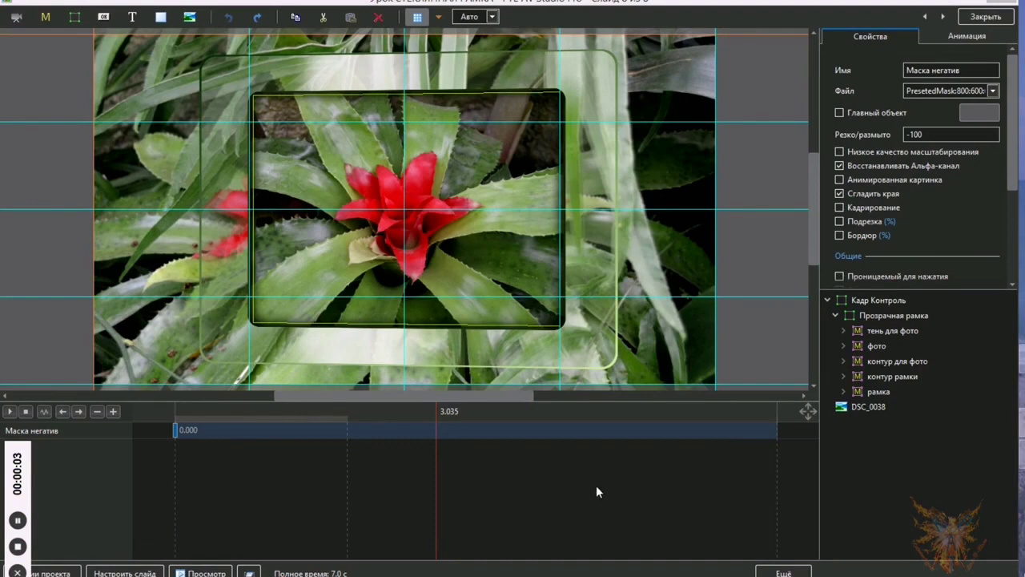
Step: Close the slide editor and create a slide style named Стеклянная рамка from slide 8, keeping the preselected category
click(983, 19)
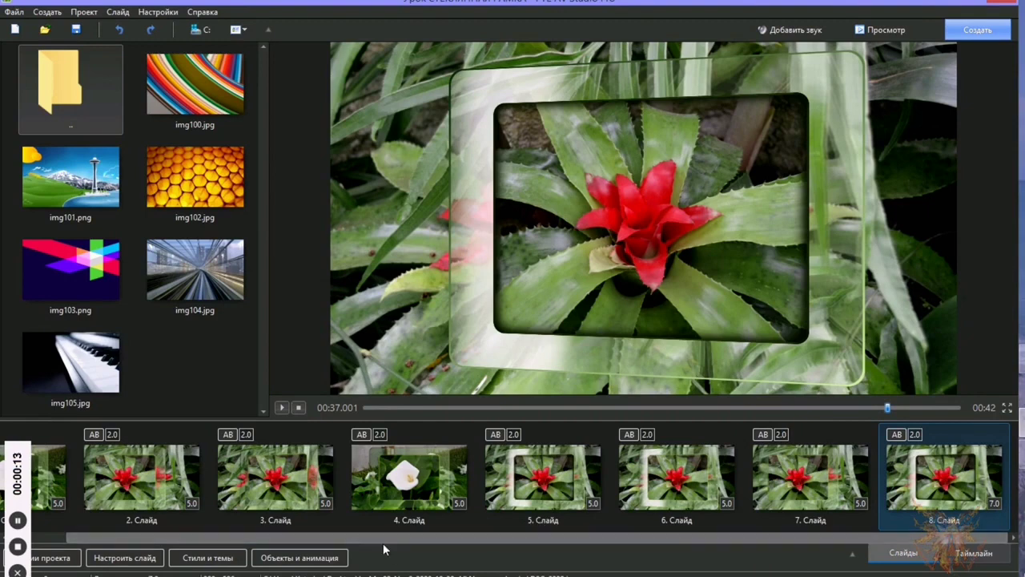
click(207, 557)
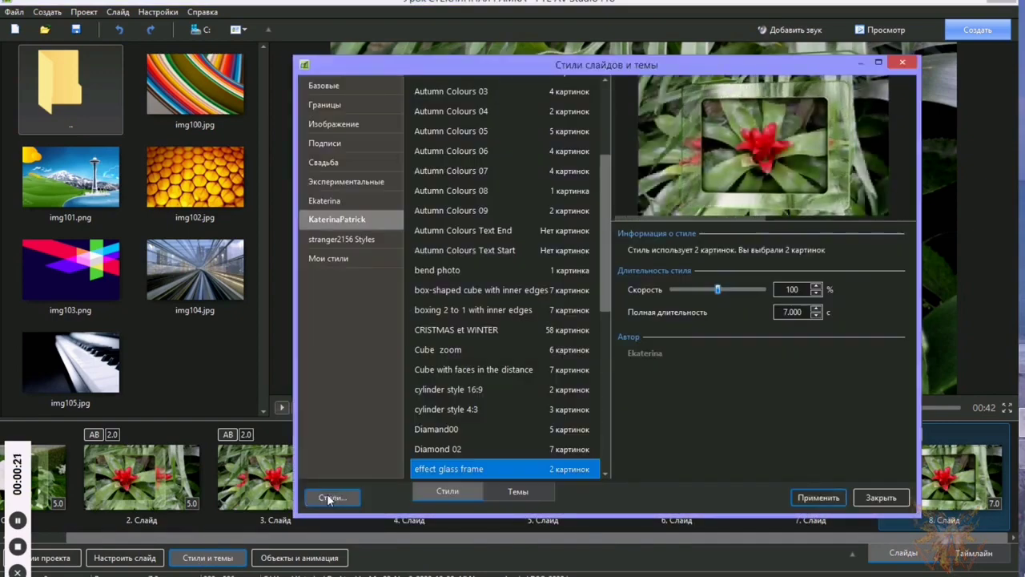
click(330, 497)
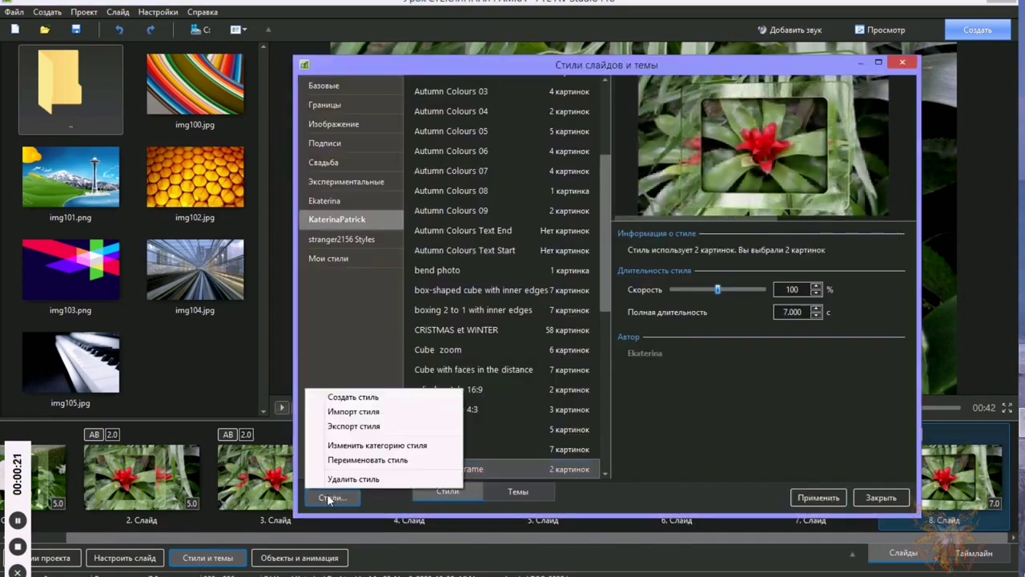
click(339, 399)
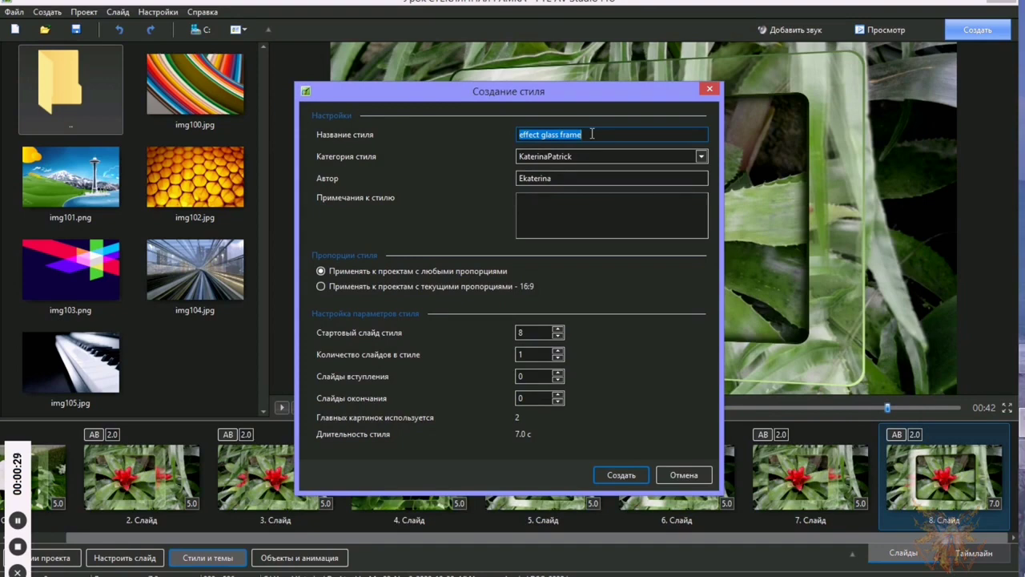
text(Стеклян)
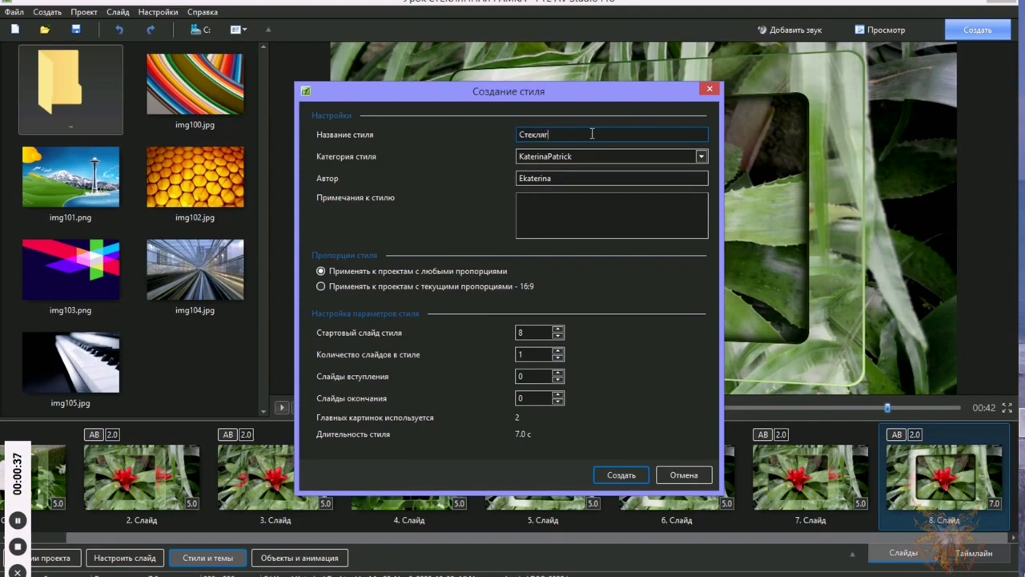
key(BackSpace)
text(нная рамка)
click(701, 156)
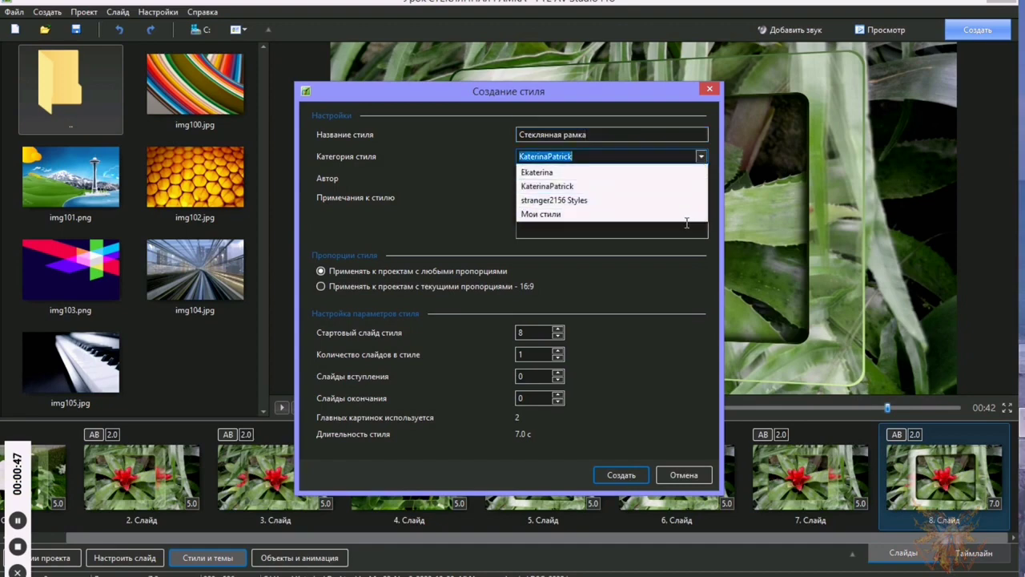
click(702, 159)
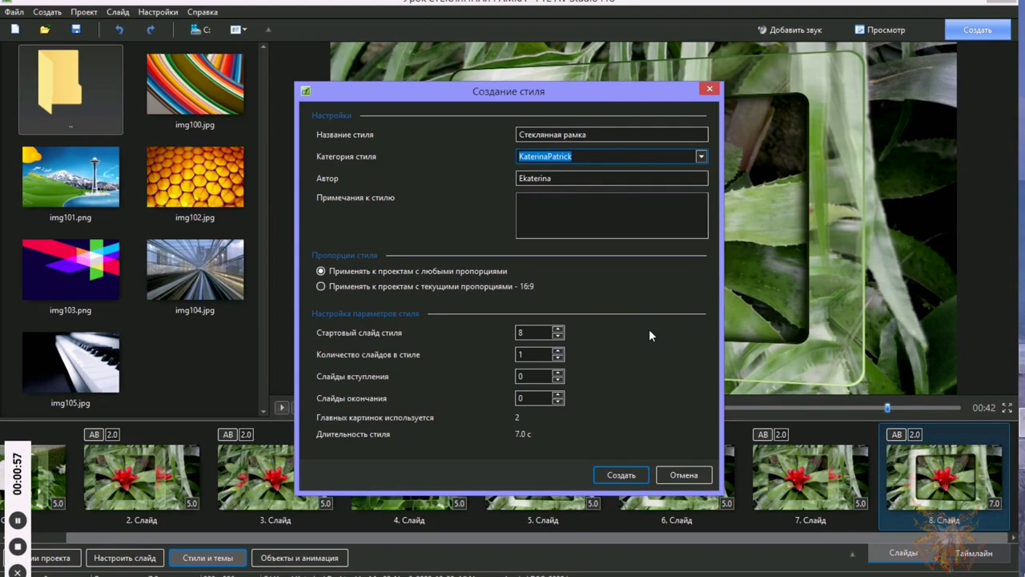
click(618, 474)
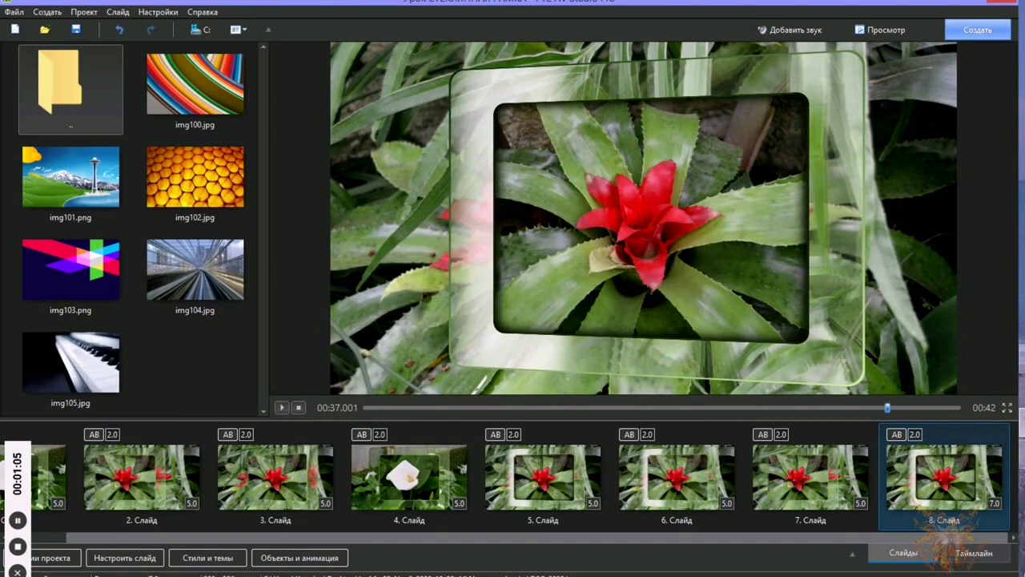
Step: Find the Стеклянная рамка style in the slide styles list, preview it, and close the styles window
click(206, 558)
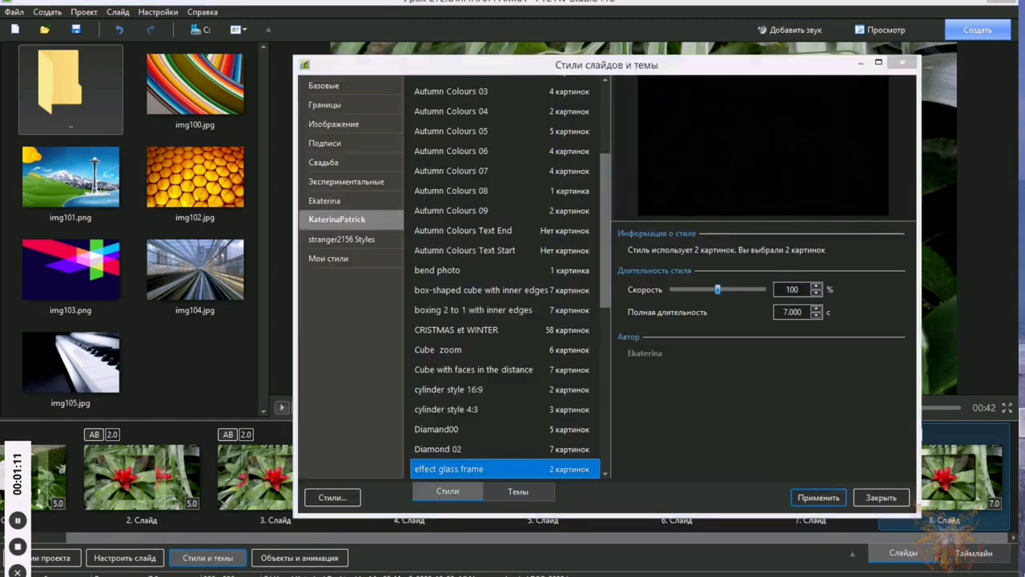
drag(605, 180, 581, 332)
scroll(474, 469, down, 1)
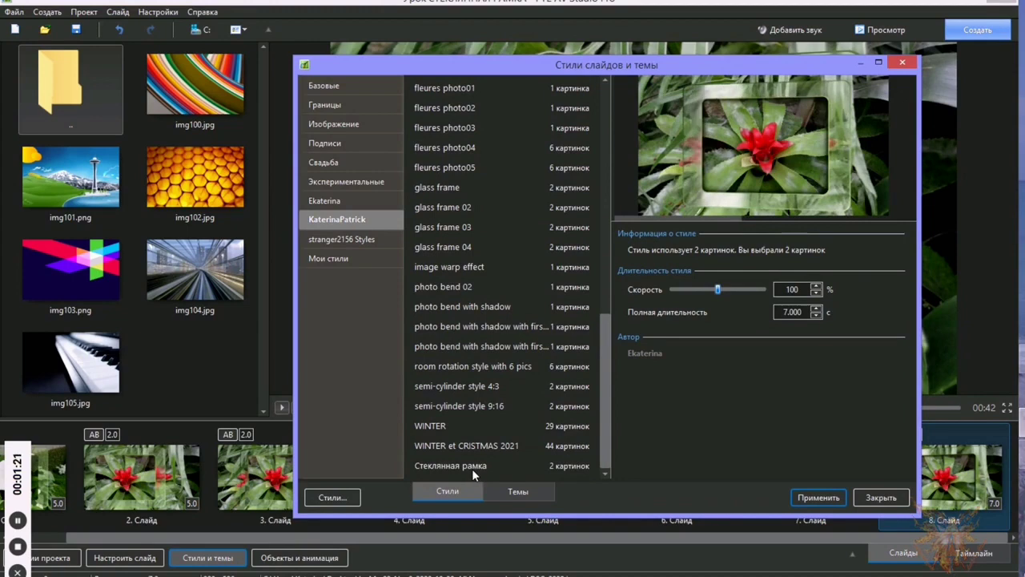
click(467, 465)
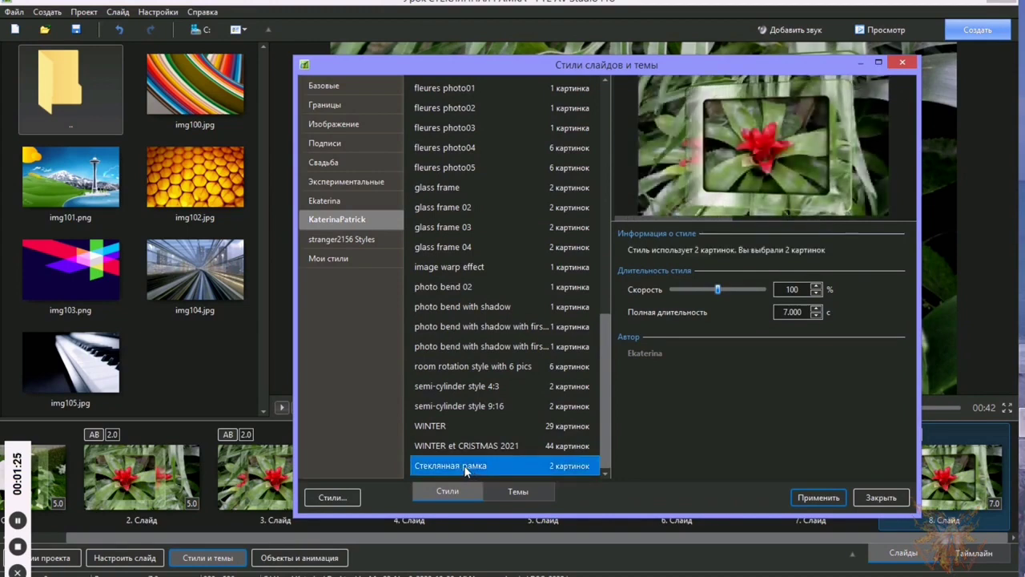
click(902, 62)
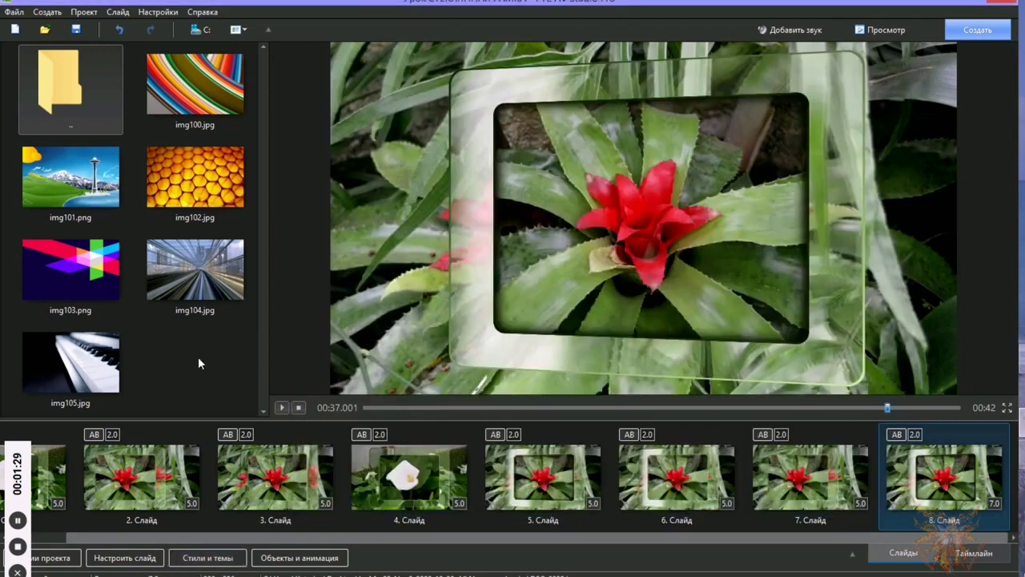